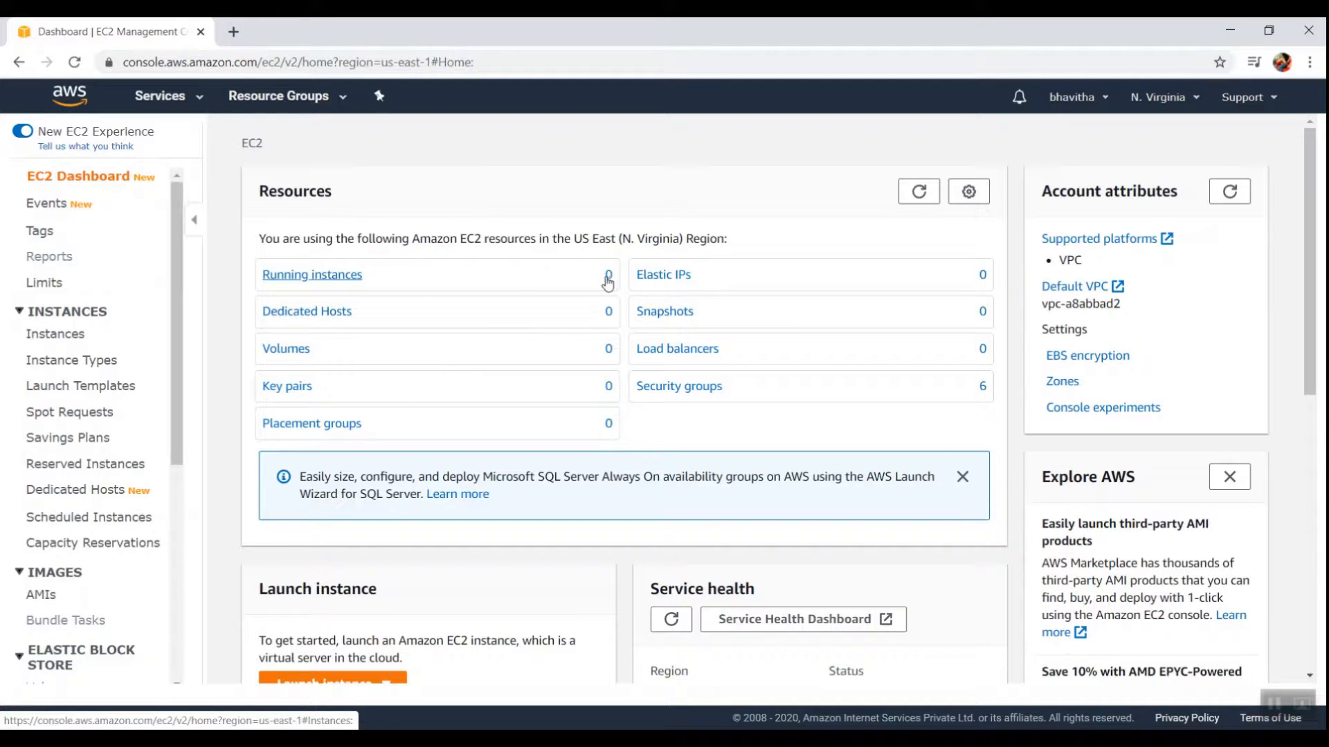
Start launching a new EC2 instance from the 64-bit (x86) Ubuntu Server 18.04 LTS (HVM), SSD Volume Type image.
click(91, 340)
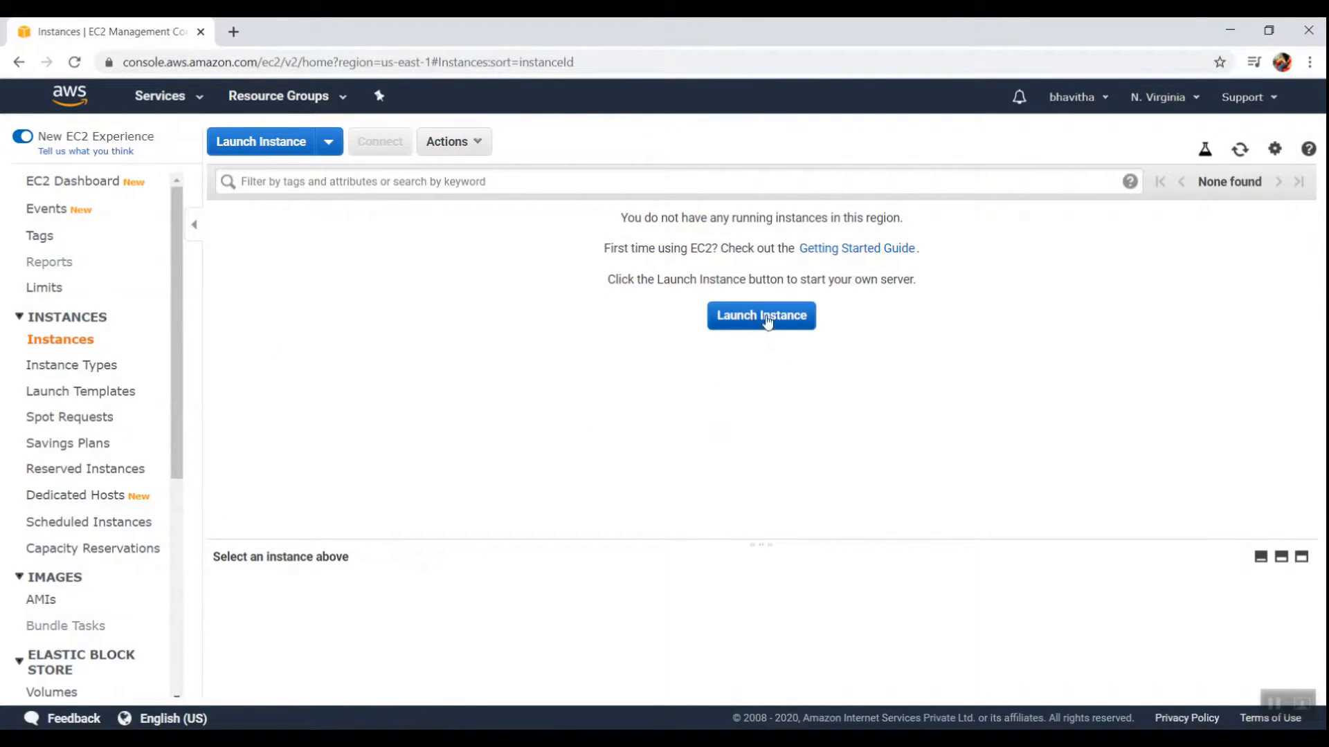
click(766, 317)
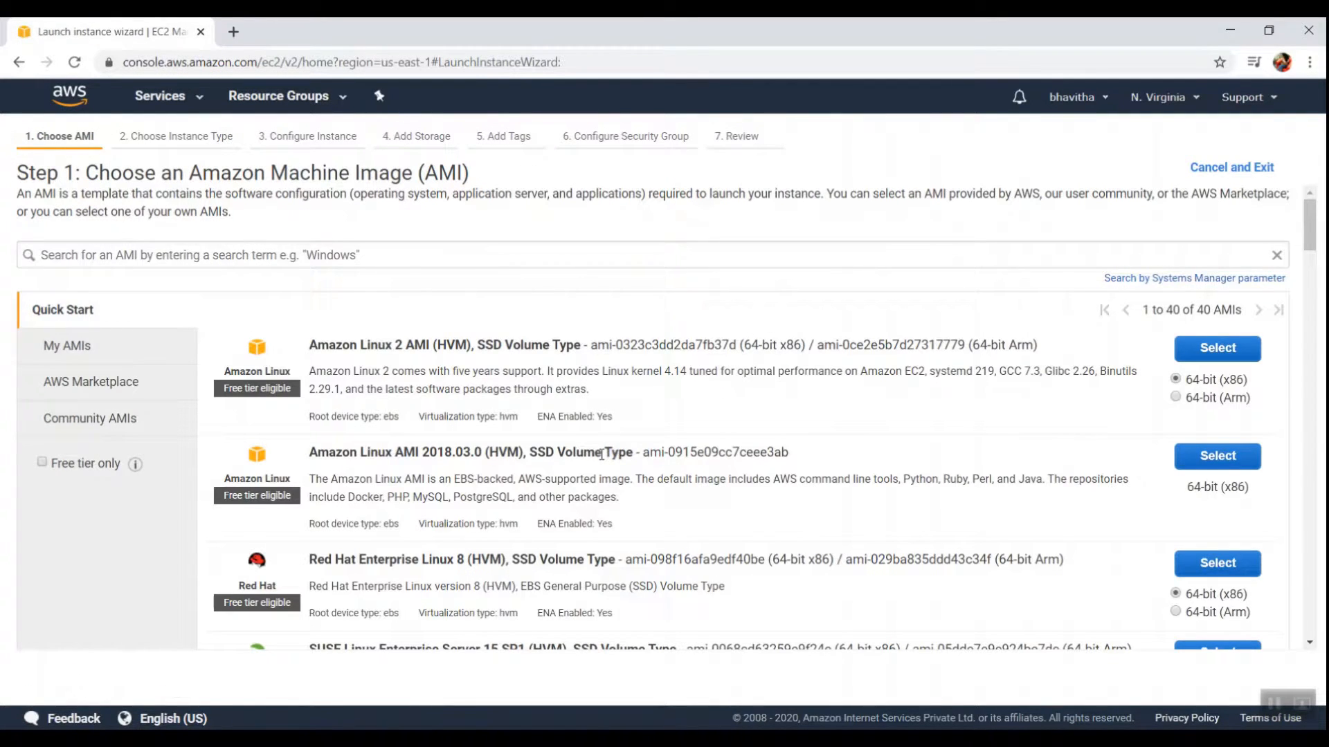
scroll(602, 454, down, 5)
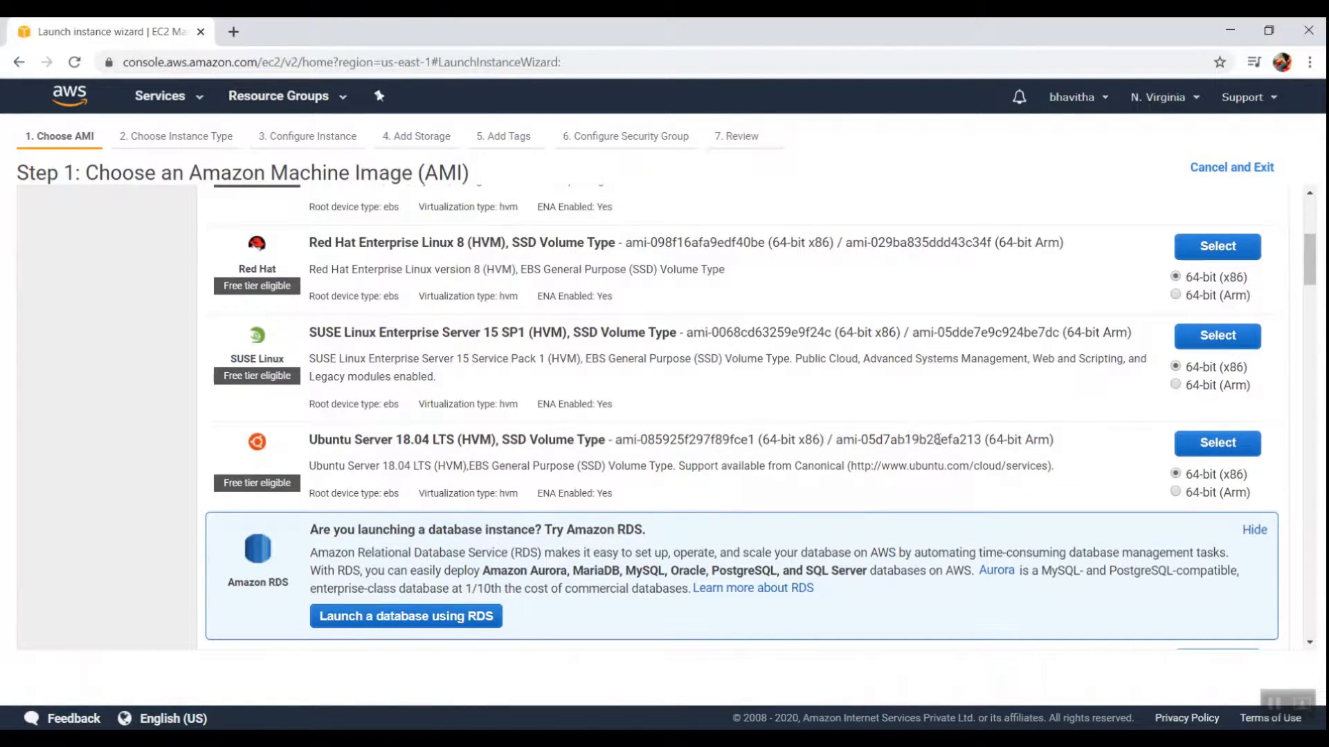
click(1203, 446)
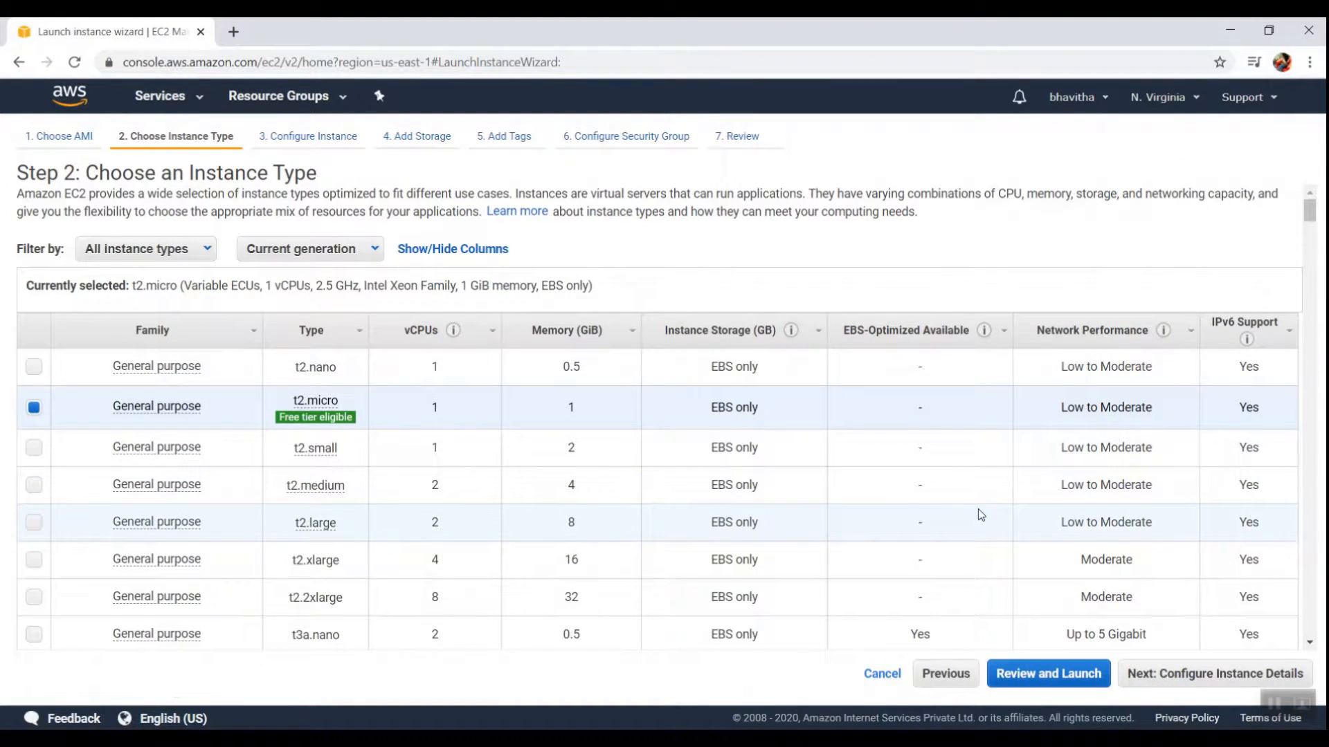
Look over the available instance types, keep the free-tier t2.micro, and continue to the instance details.
scroll(978, 509, down, 2)
scroll(978, 509, down, 1)
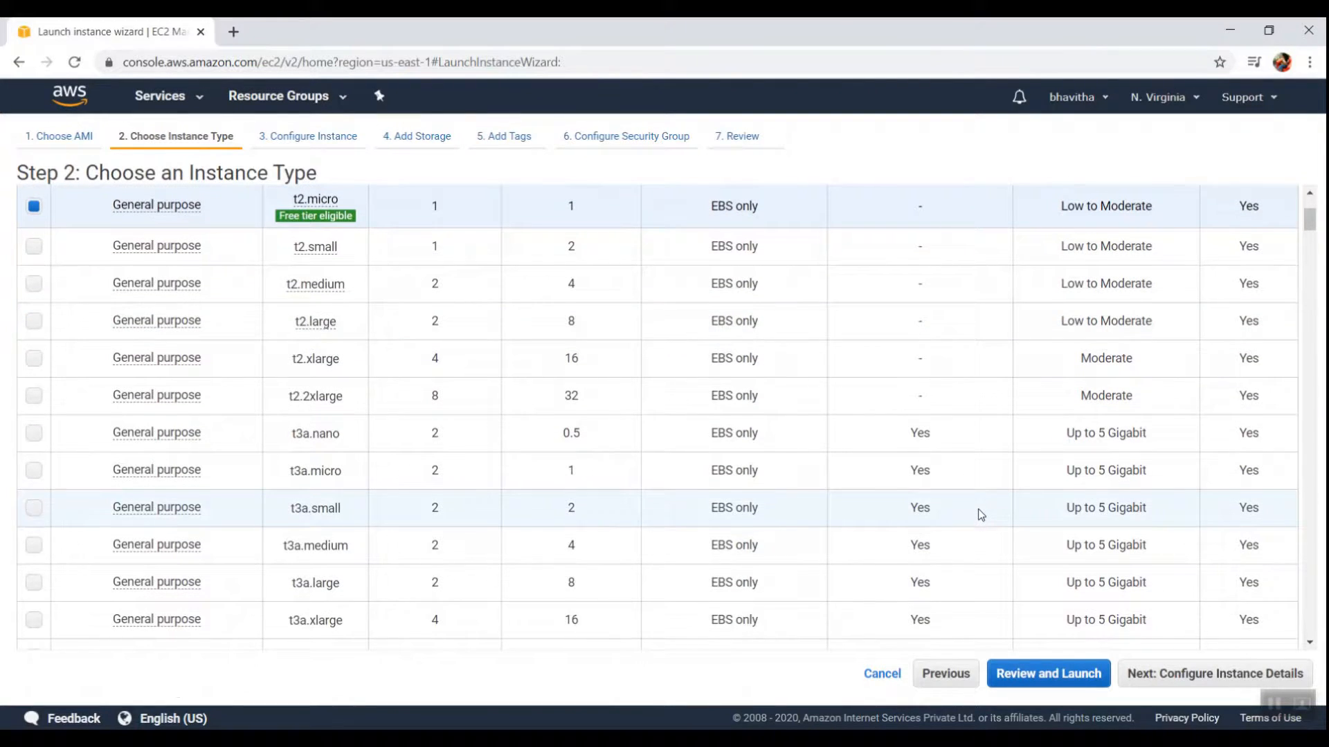
scroll(978, 509, up, 3)
scroll(978, 509, up, 1)
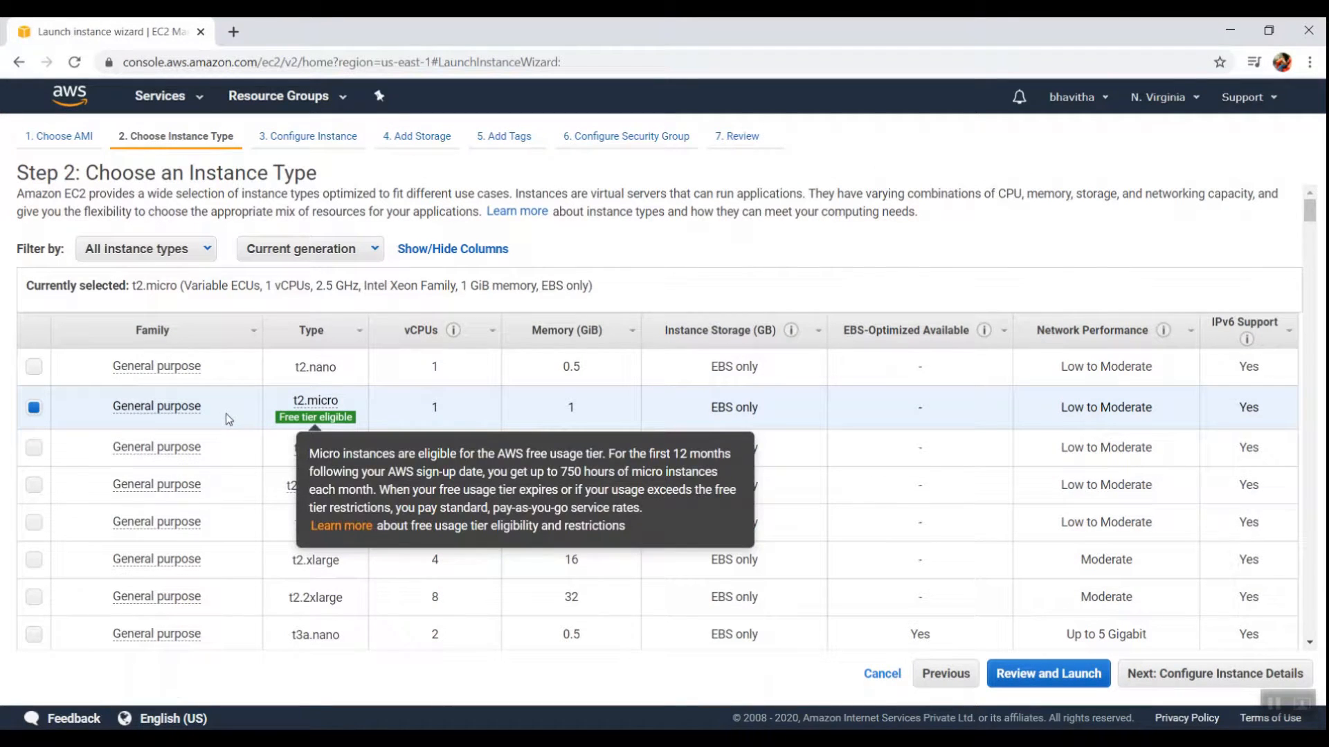
mouse_move(128, 415)
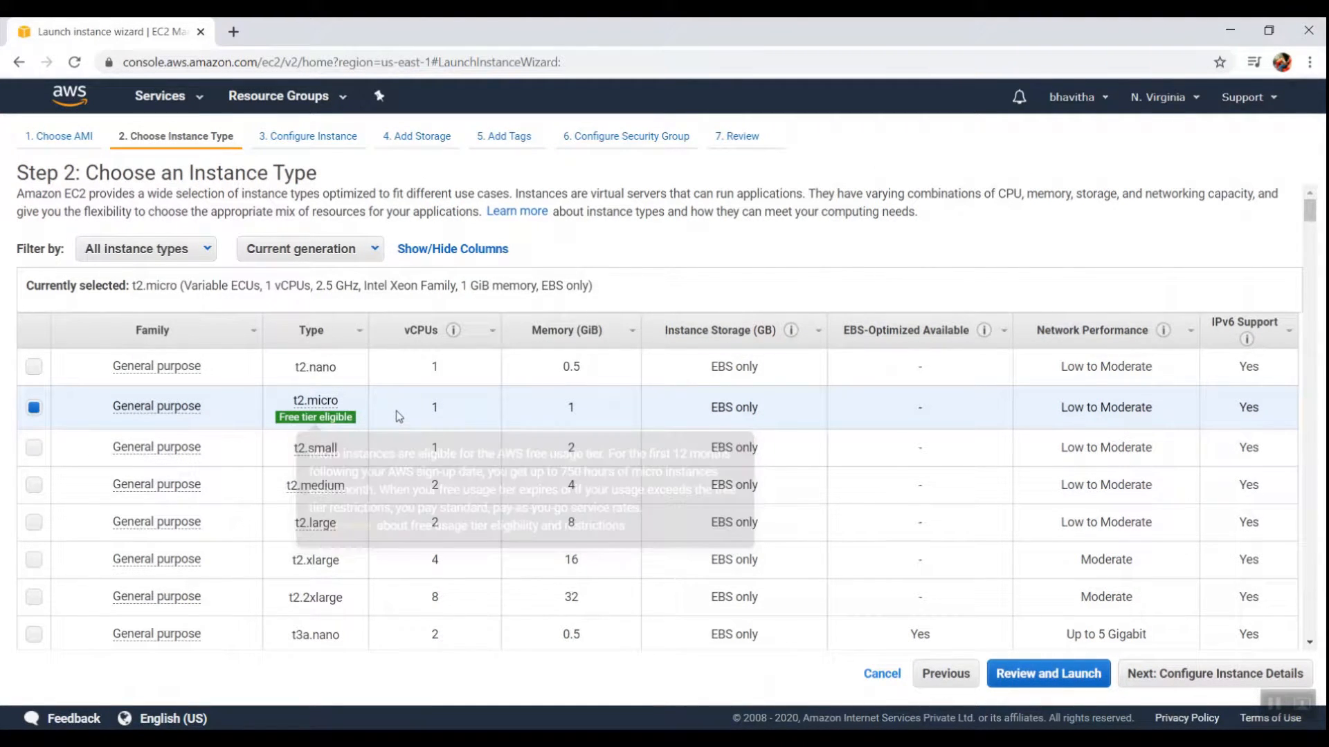
mouse_move(326, 531)
scroll(327, 534, down, 2)
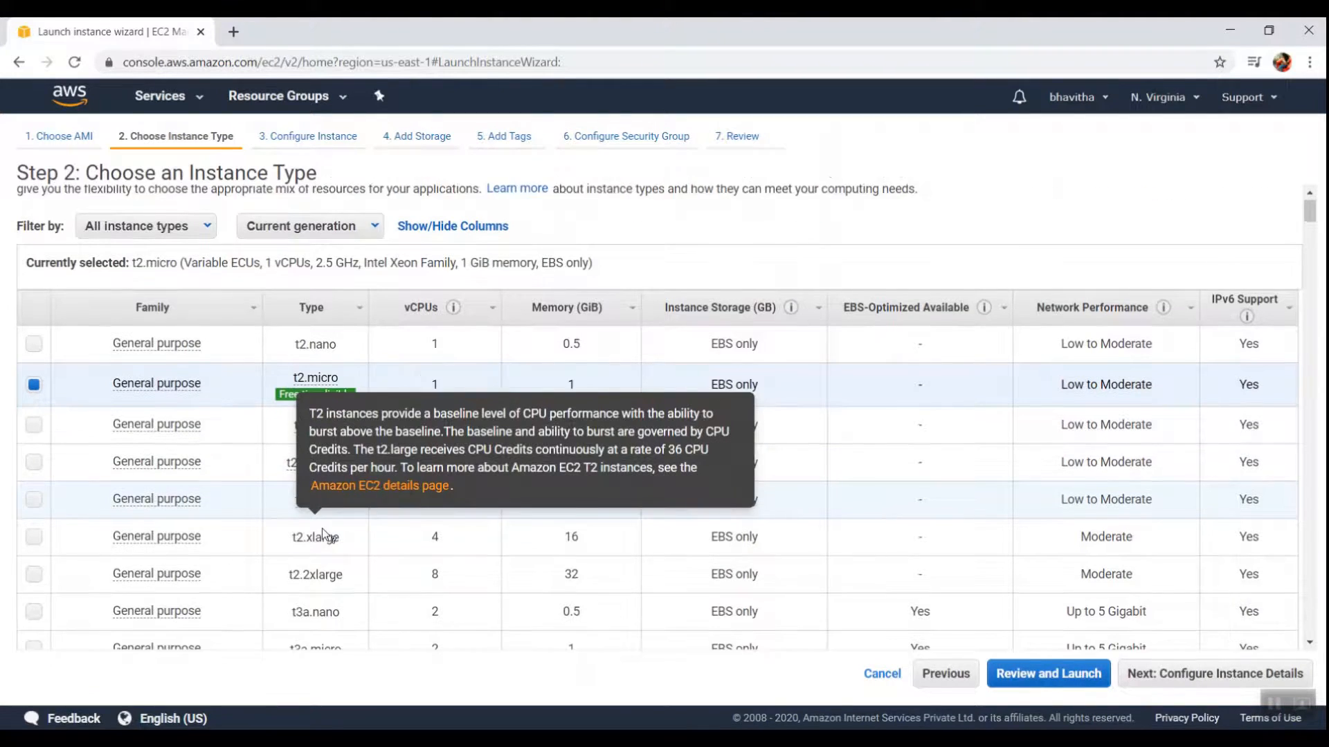
scroll(325, 532, down, 1)
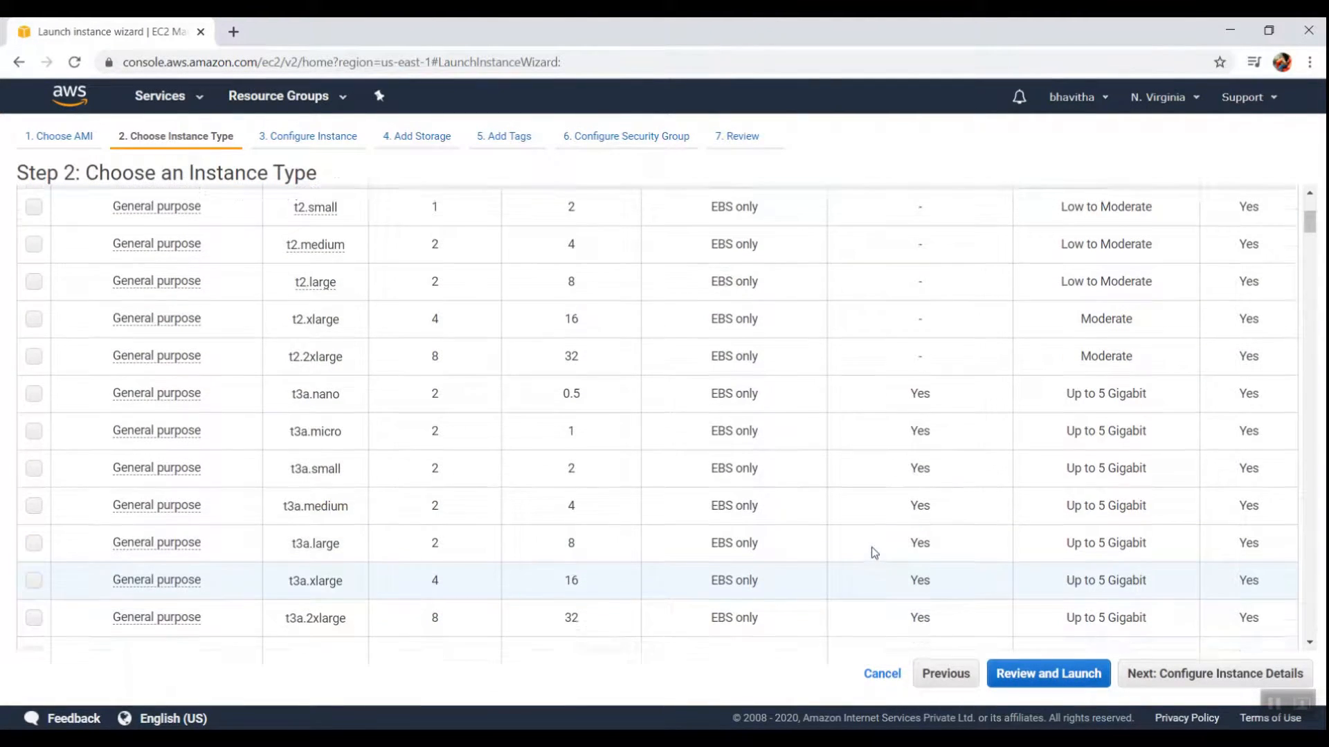
scroll(871, 548, up, 3)
click(1135, 675)
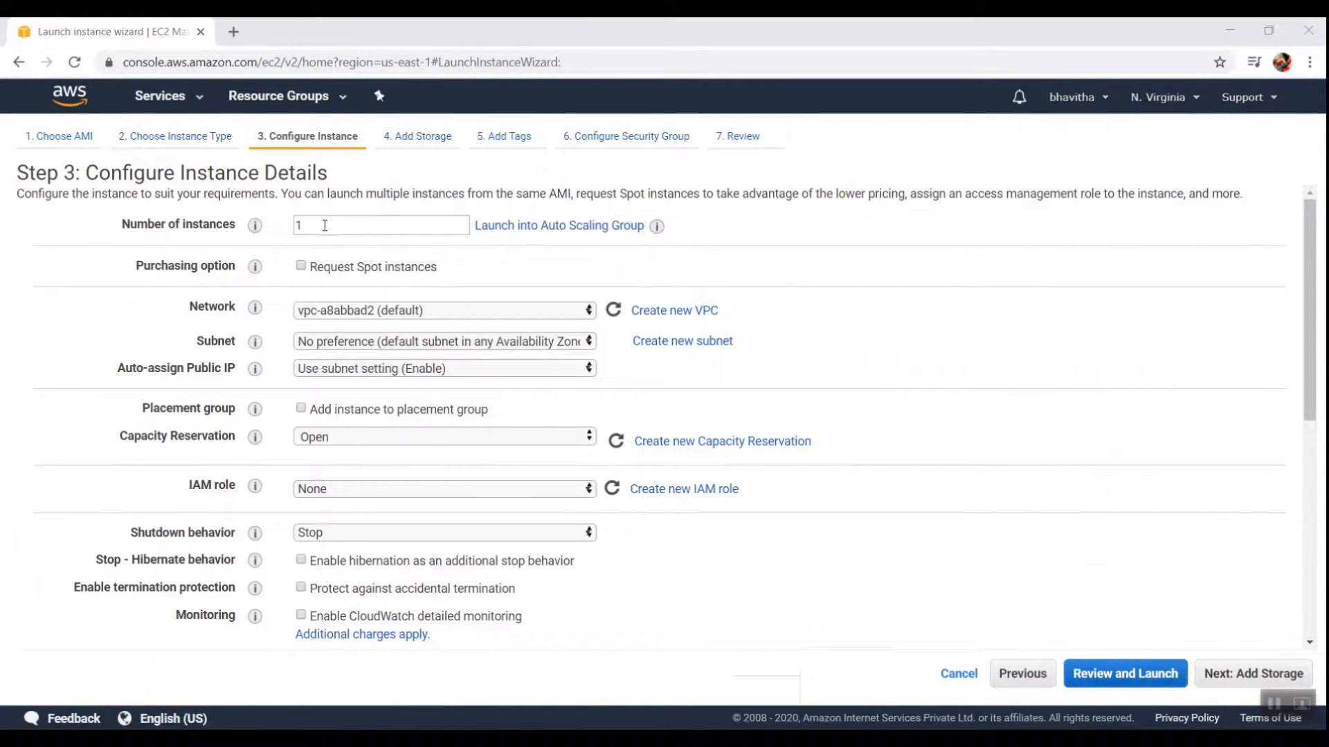
Set the number of instances to 2 and check the remaining instance details.
double_click(324, 226)
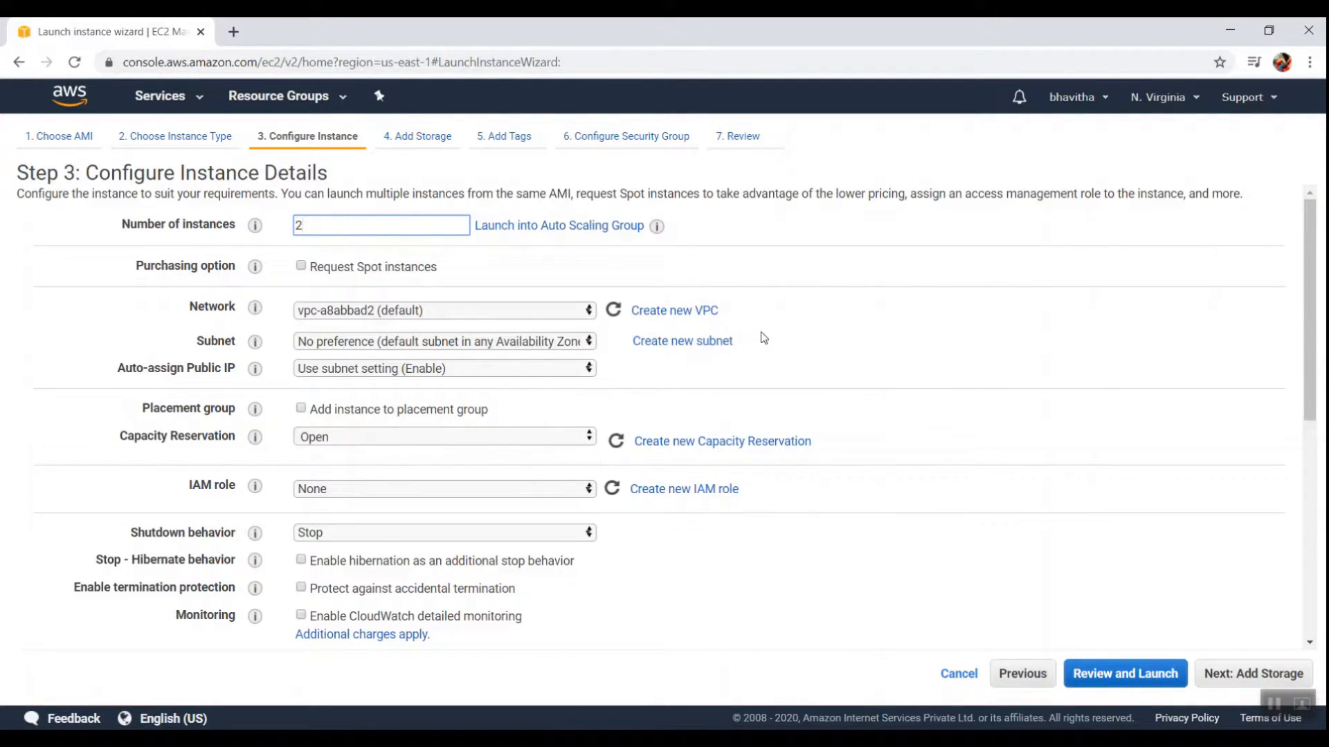
scroll(794, 346, down, 1)
scroll(795, 345, up, 1)
scroll(795, 346, down, 4)
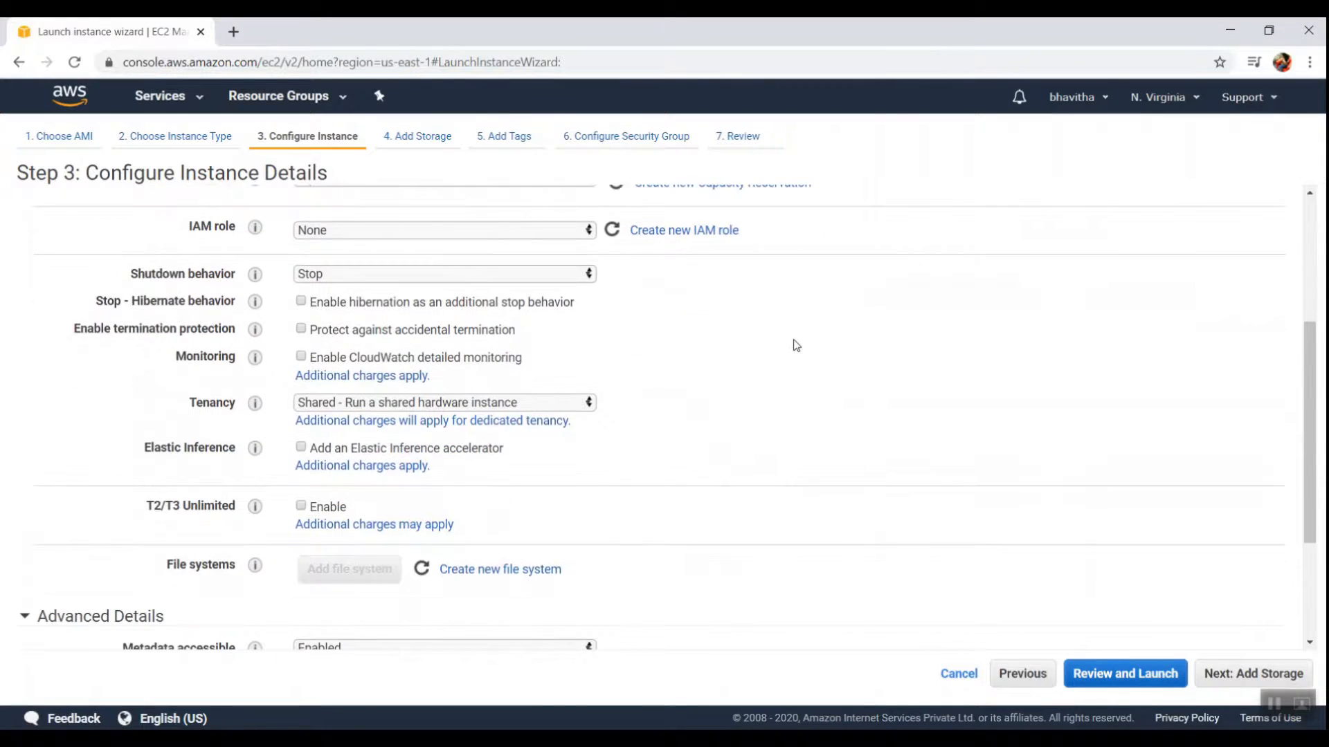
Proceed to the security group configuration, keeping the default 8 GiB root volume and adding no tags.
click(1227, 675)
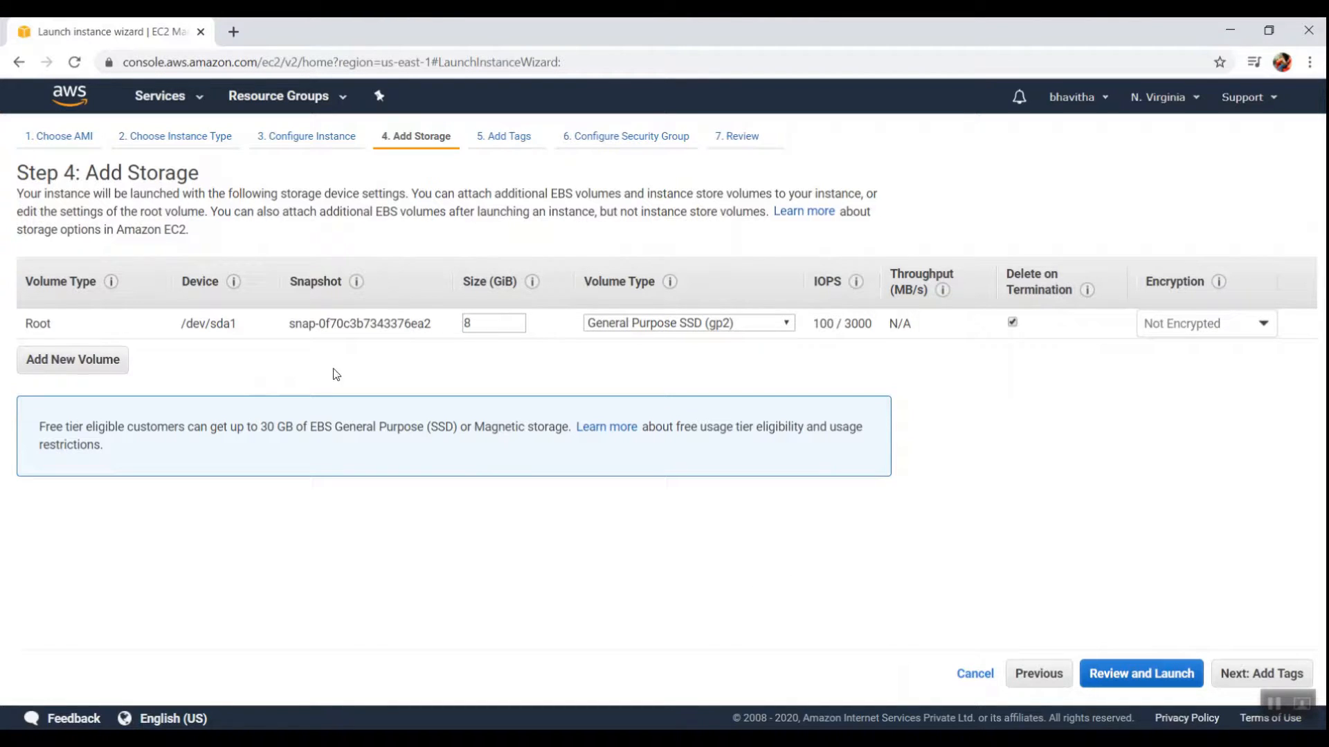
click(1252, 675)
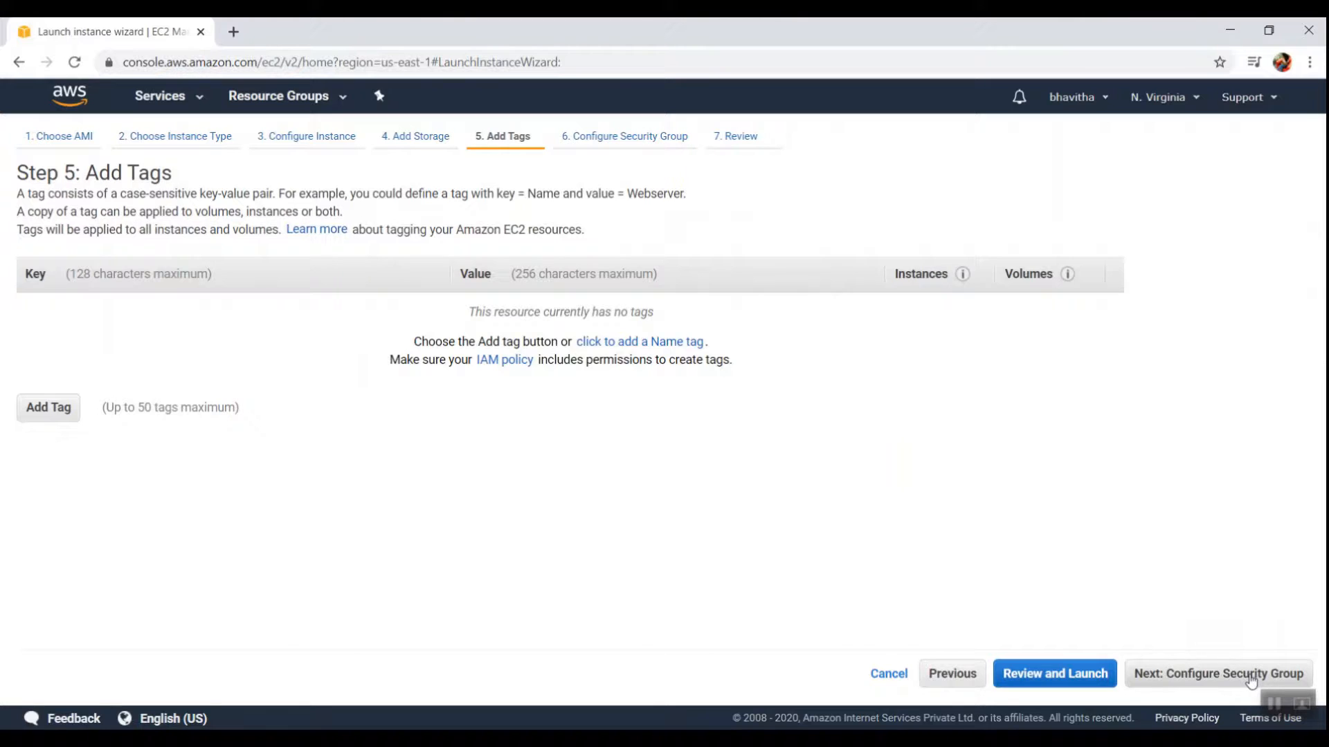
click(1251, 675)
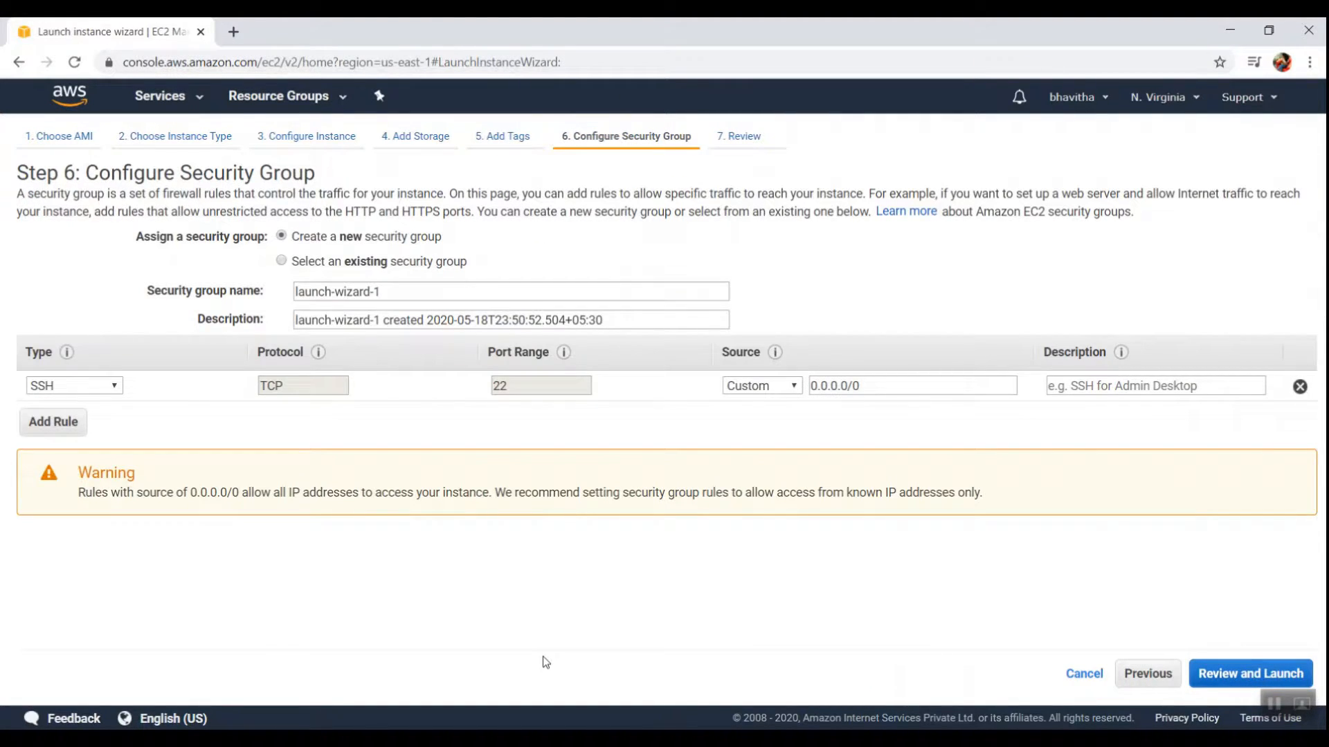
Add a security group rule allowing All traffic from Anywhere, and proceed to the launch review.
click(67, 425)
click(72, 416)
scroll(69, 346, down, 1)
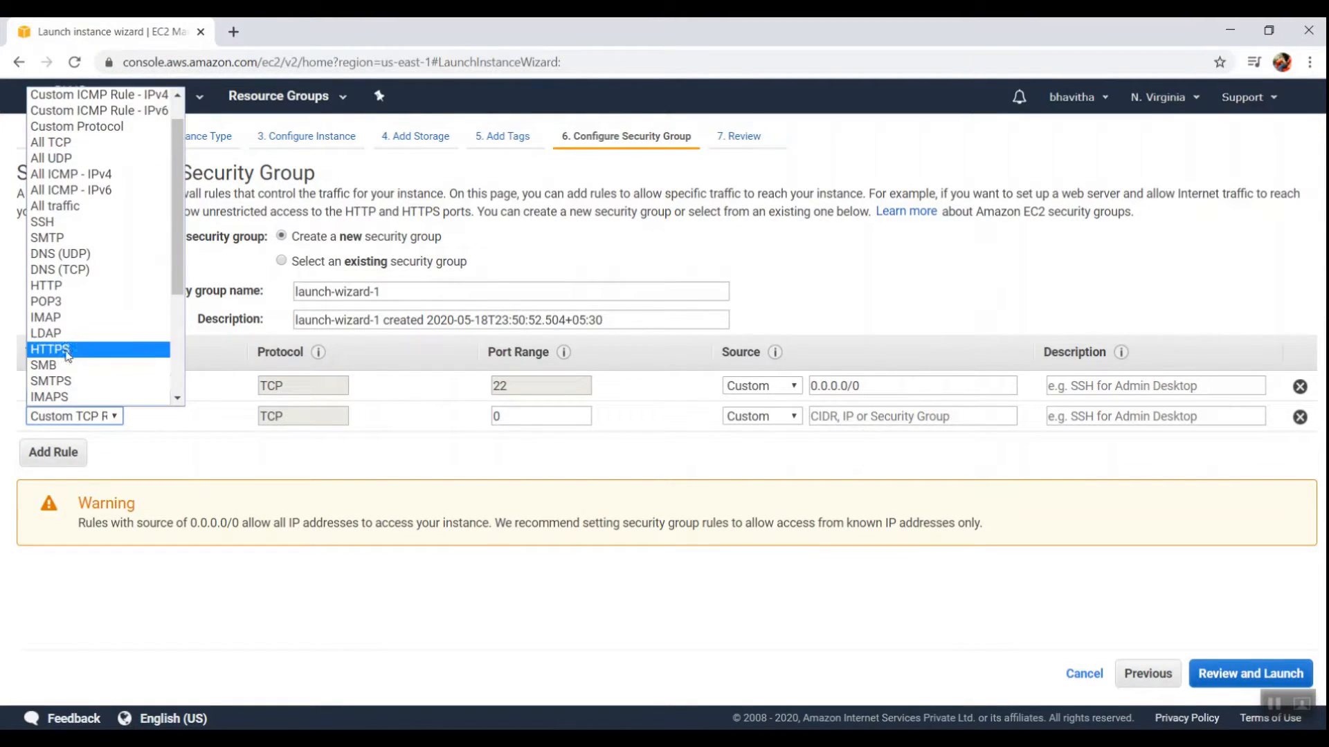
click(78, 207)
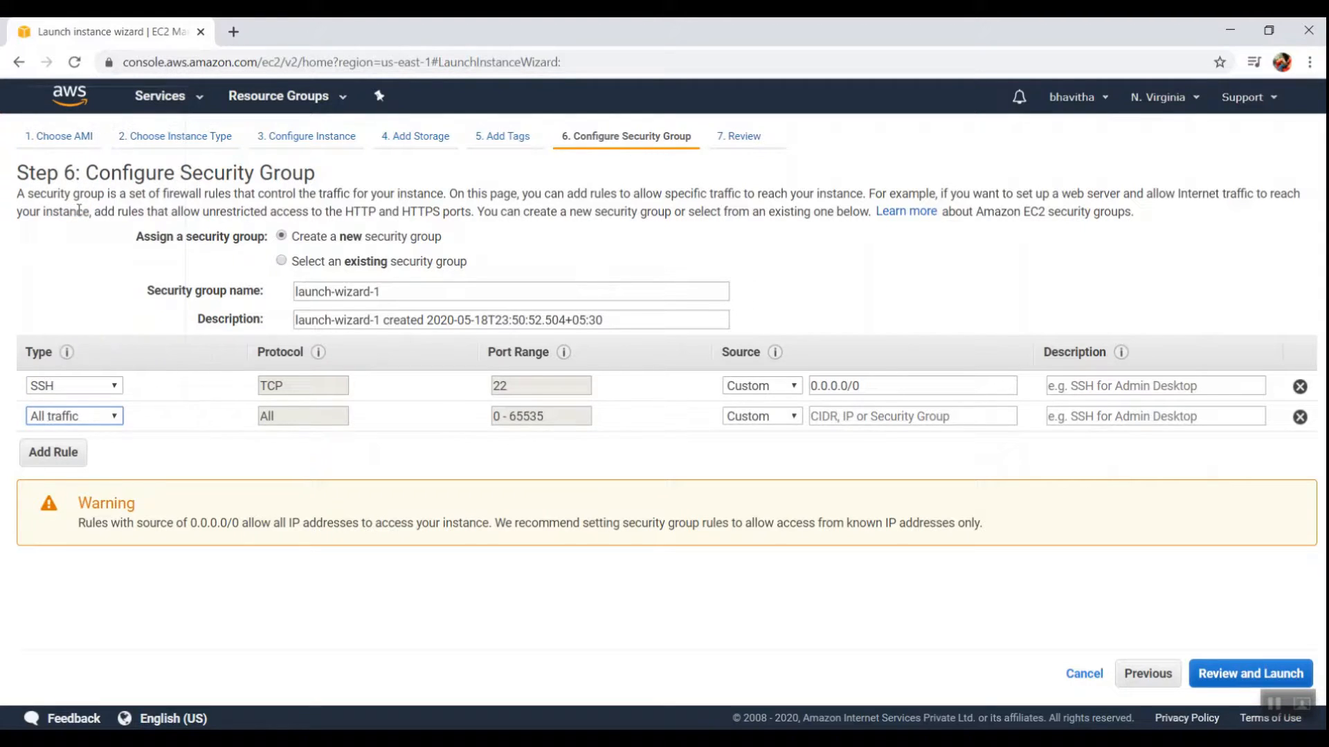
click(795, 416)
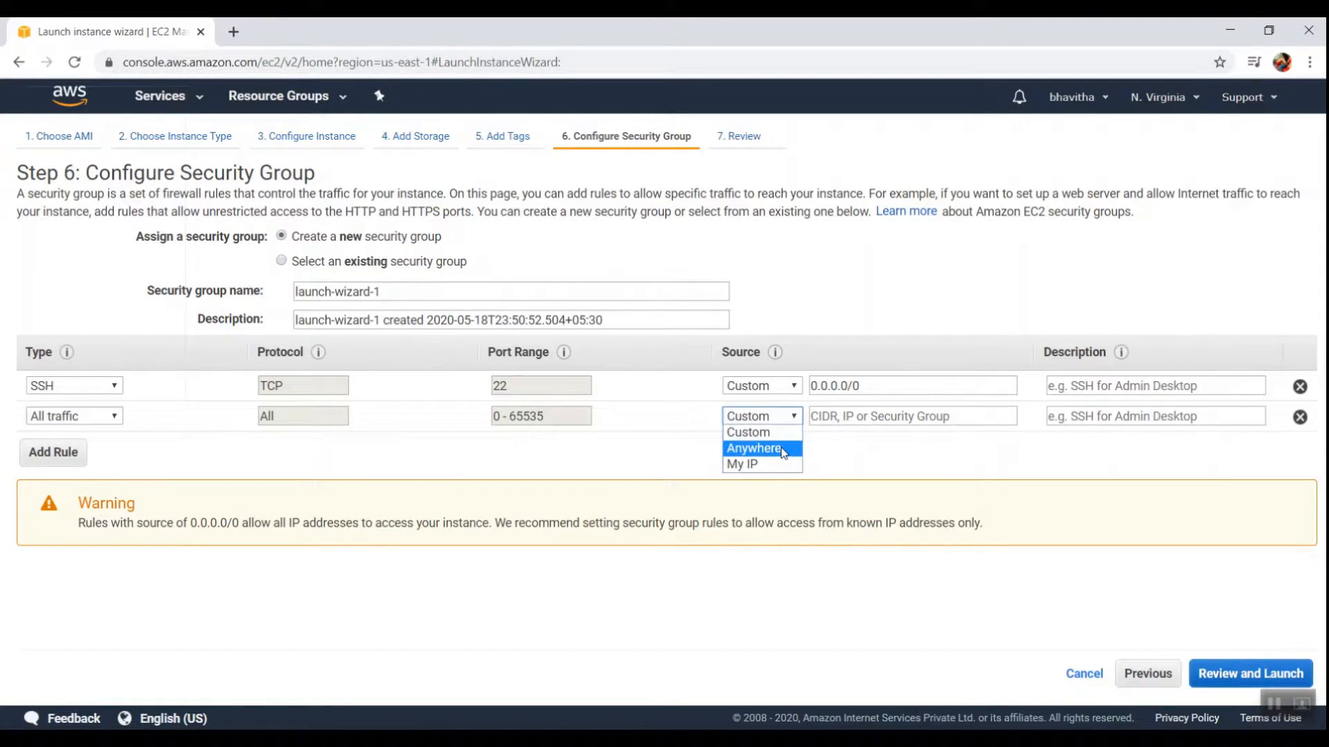
click(781, 447)
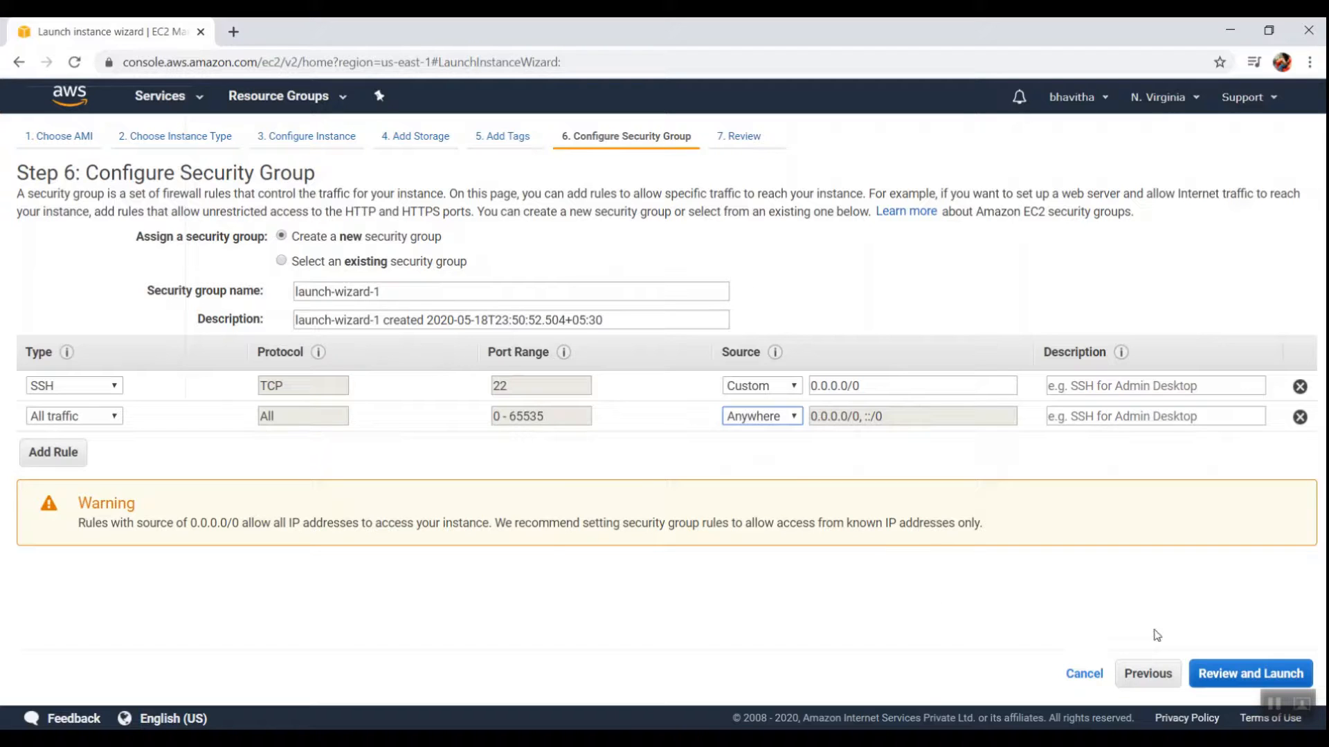
click(1210, 675)
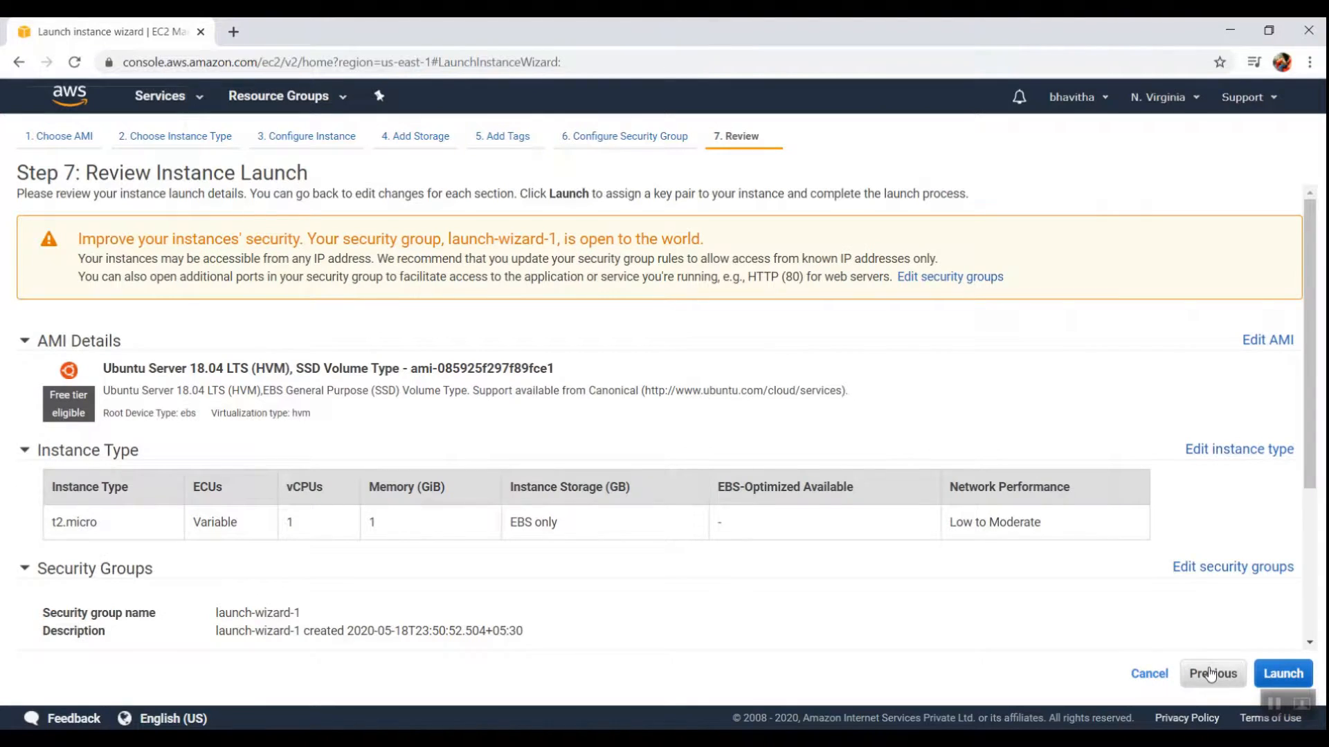
Start the launch, create a new key pair named demokeypair, and download its private key file.
click(1283, 673)
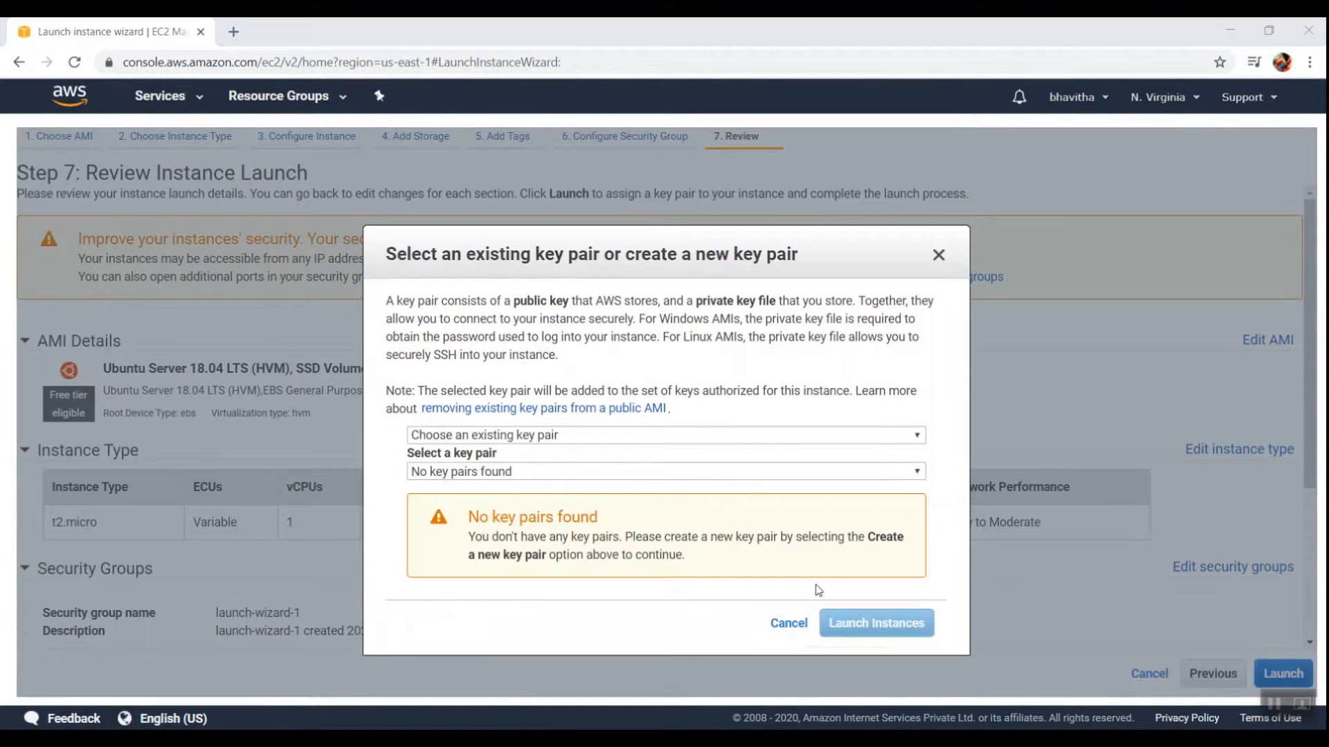
click(792, 437)
click(778, 464)
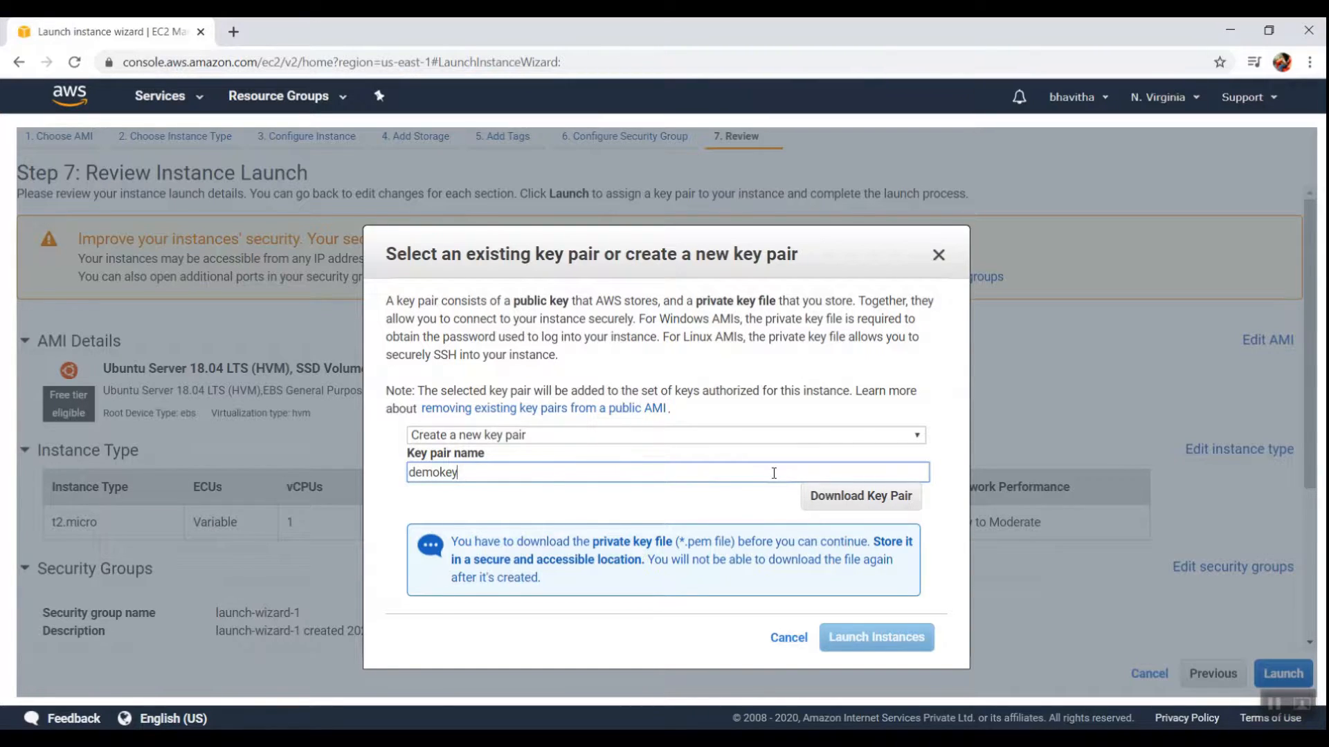
click(856, 503)
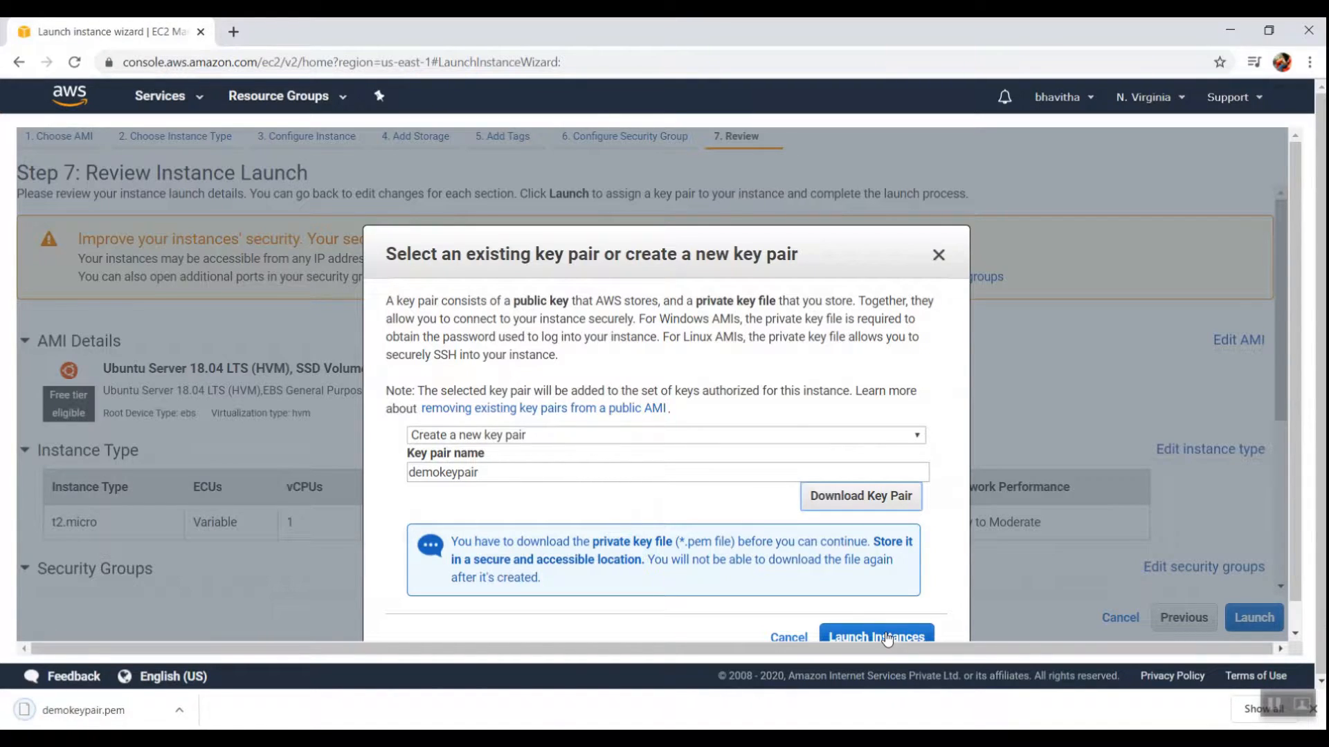
Launch the instances with the new key pair and open the EC2 instances list.
scroll(888, 638, down, 1)
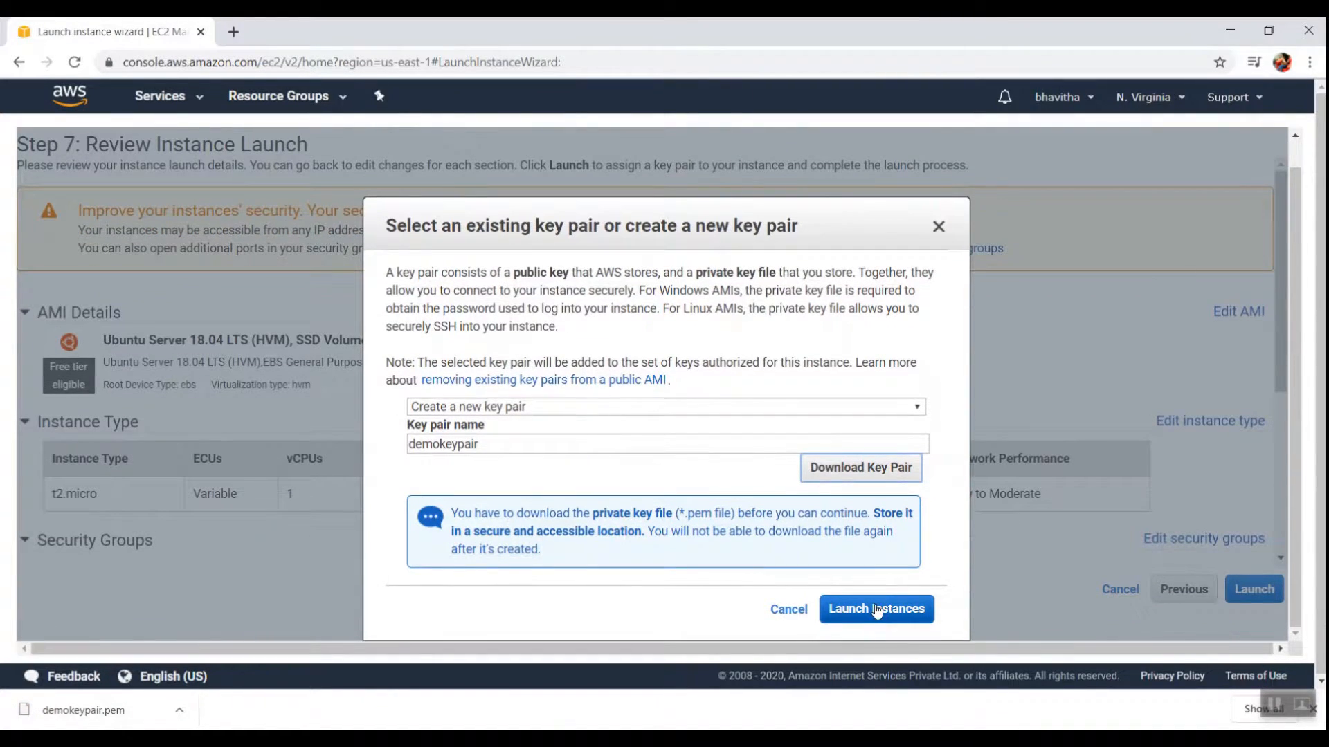
click(877, 609)
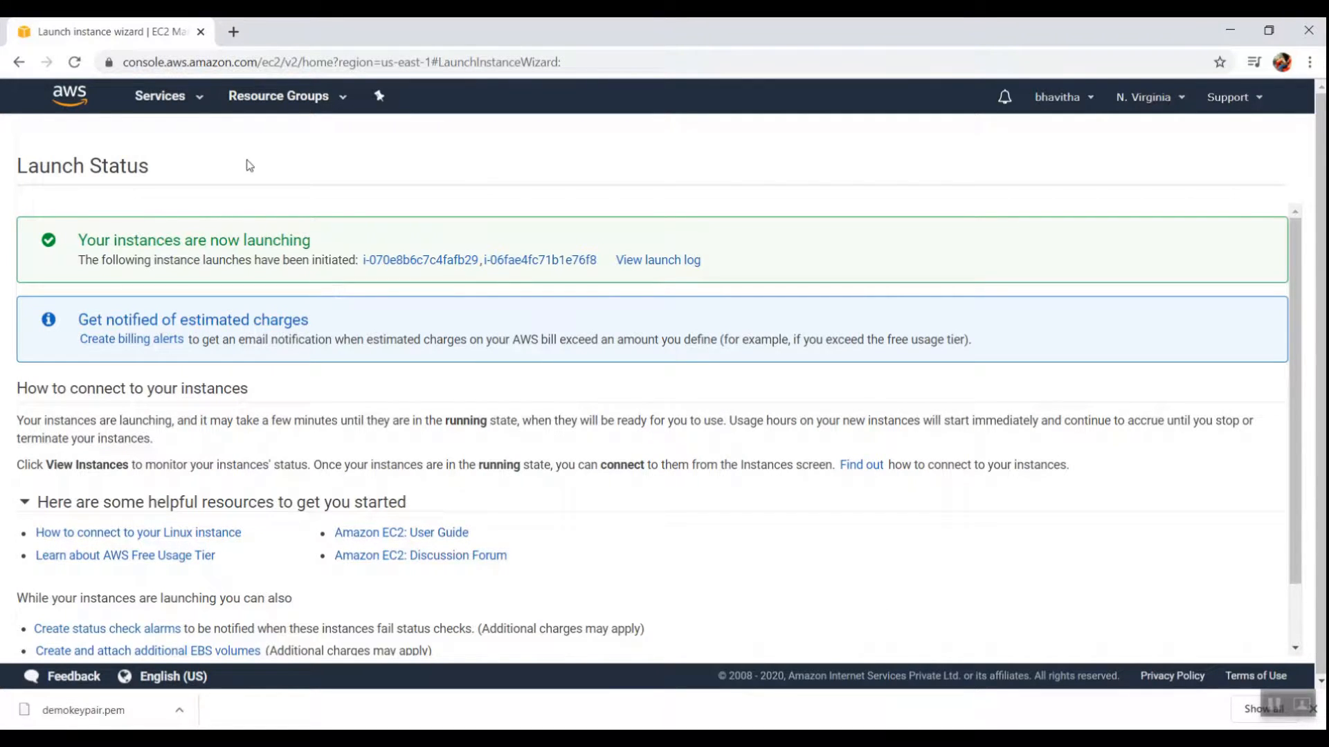
click(198, 100)
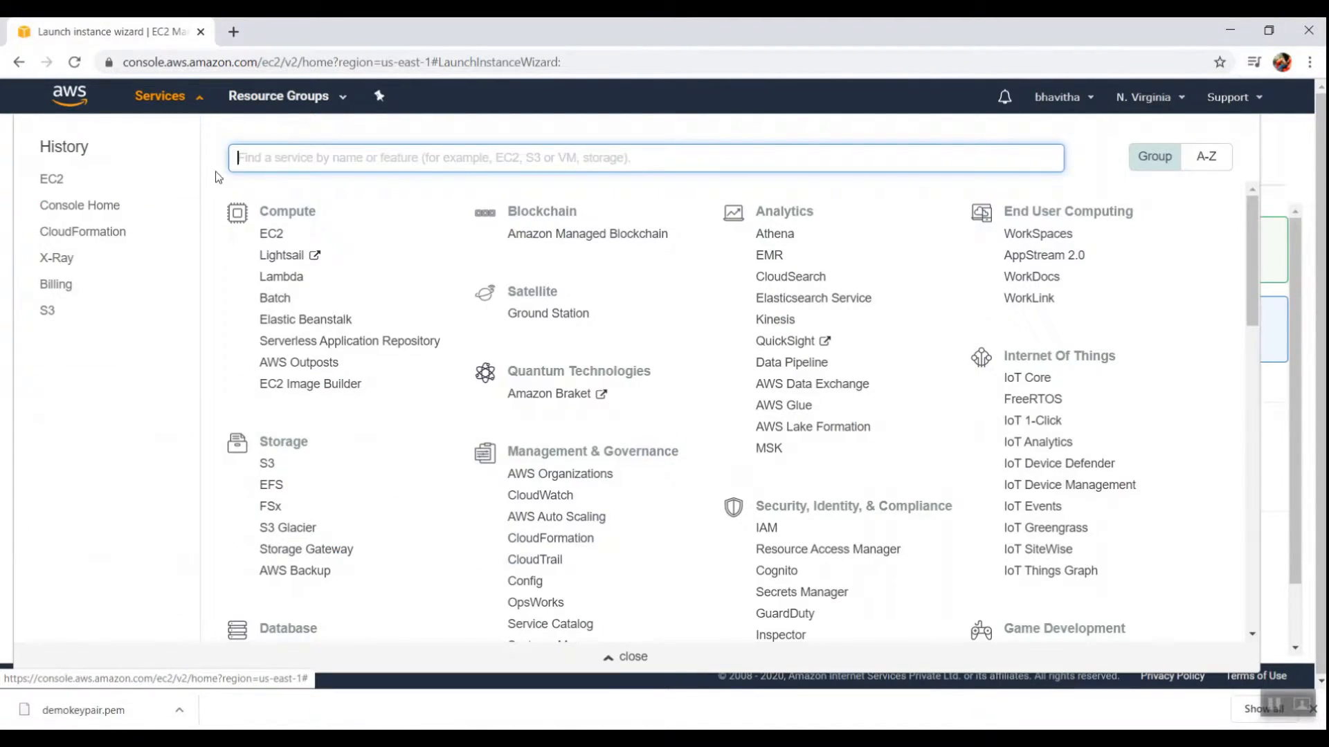
click(269, 238)
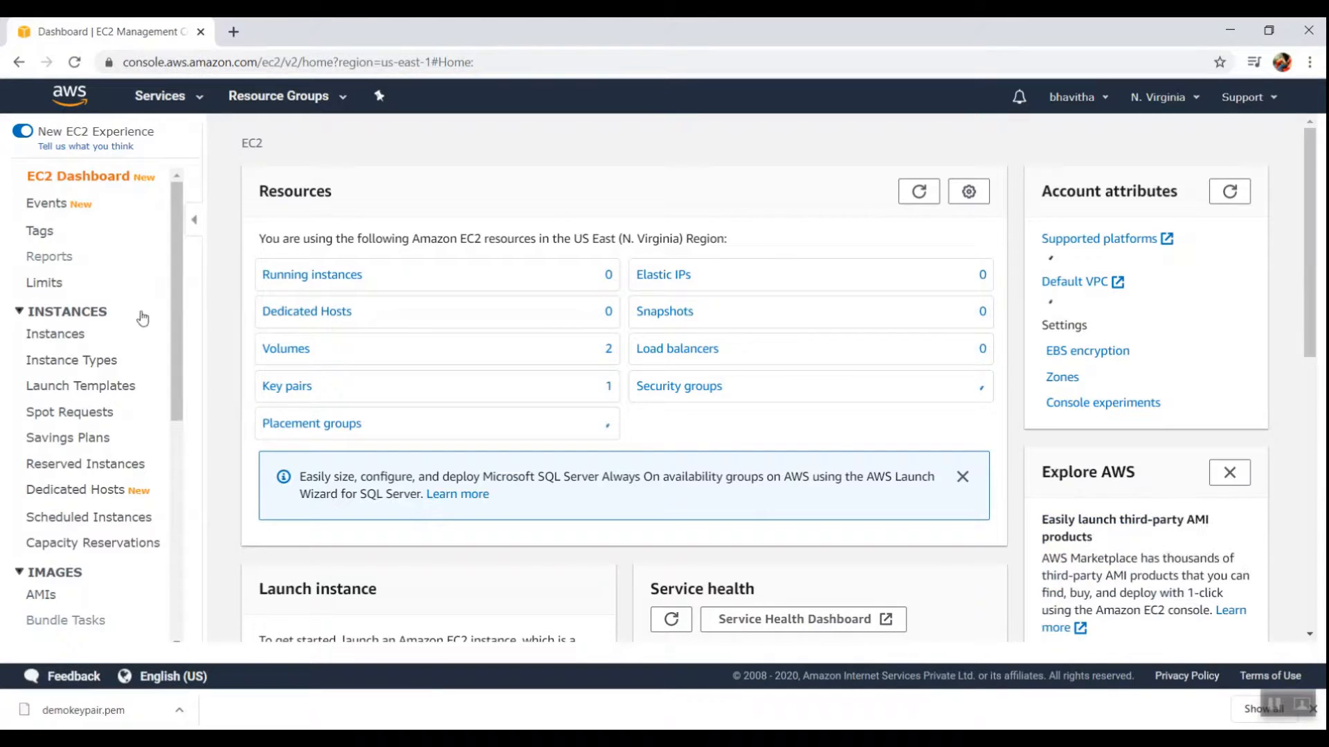
click(55, 334)
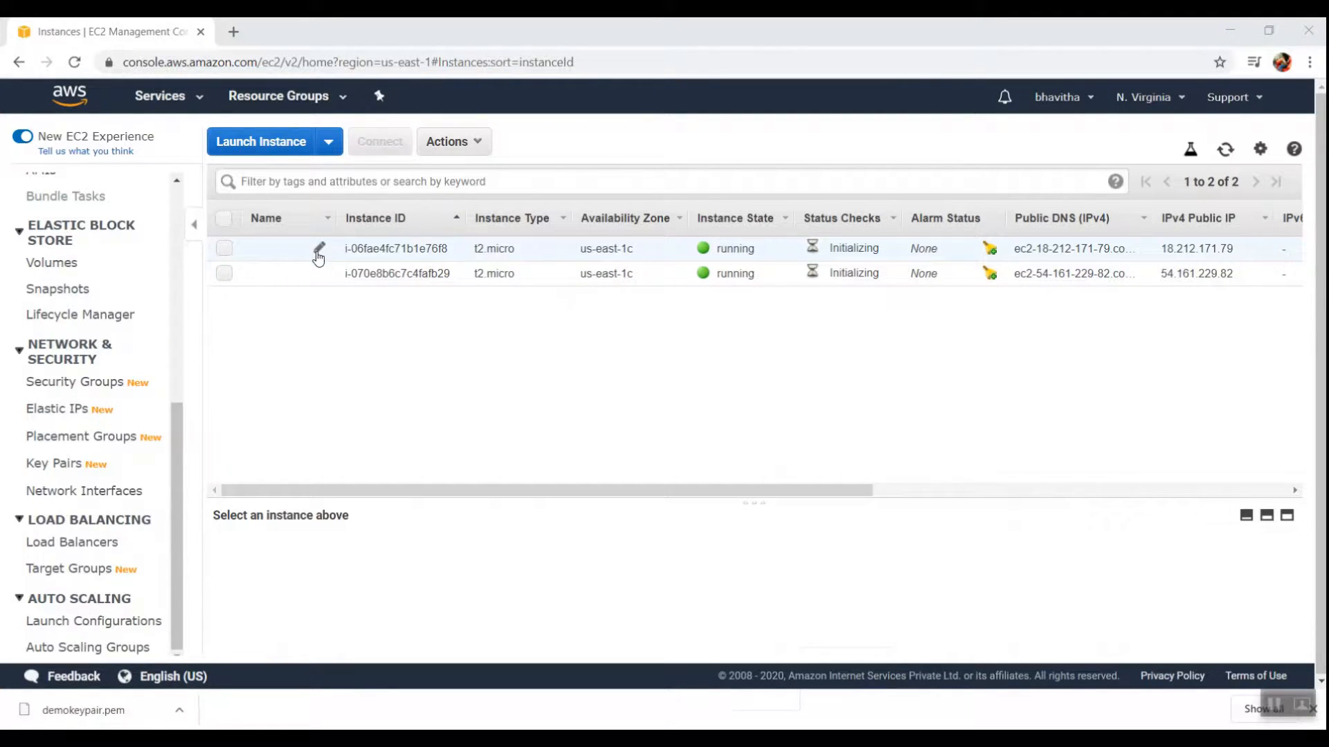
Name the first listed instance vm1 and the second one vm2.
click(319, 252)
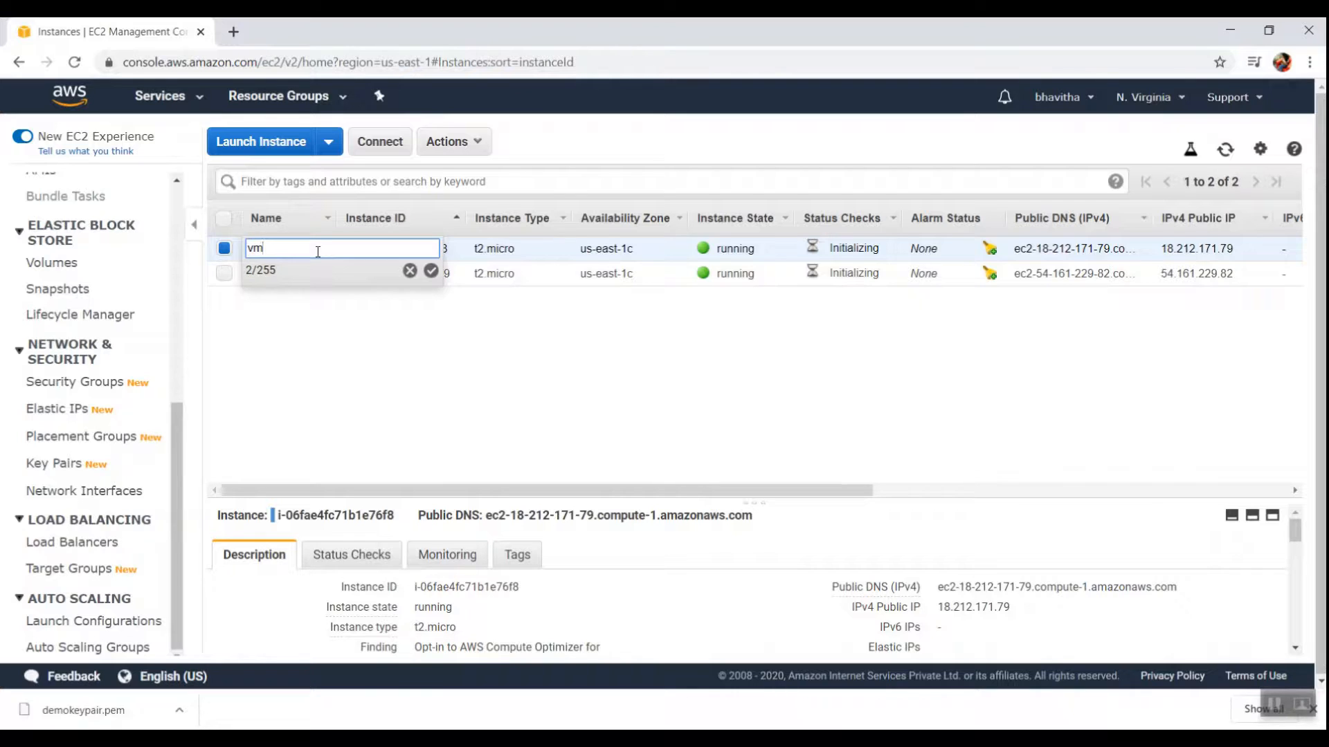
click(432, 270)
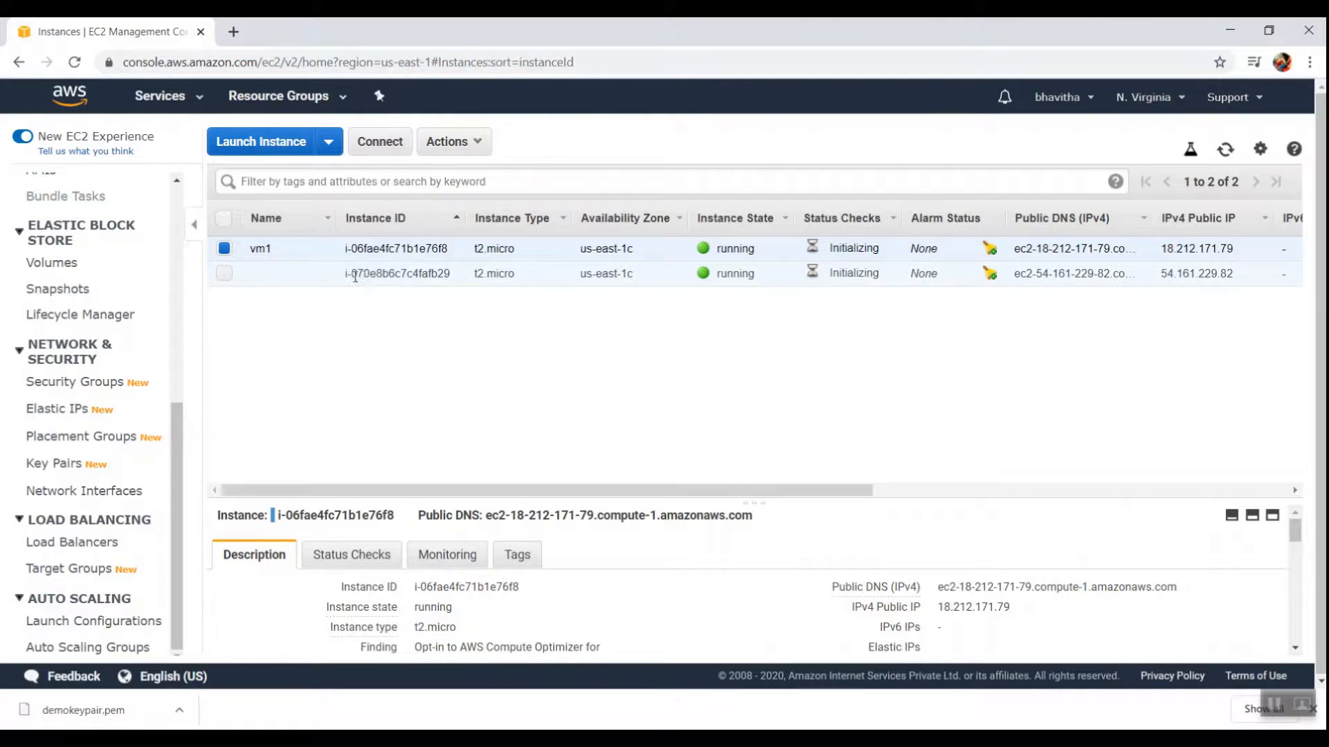
mouse_move(321, 277)
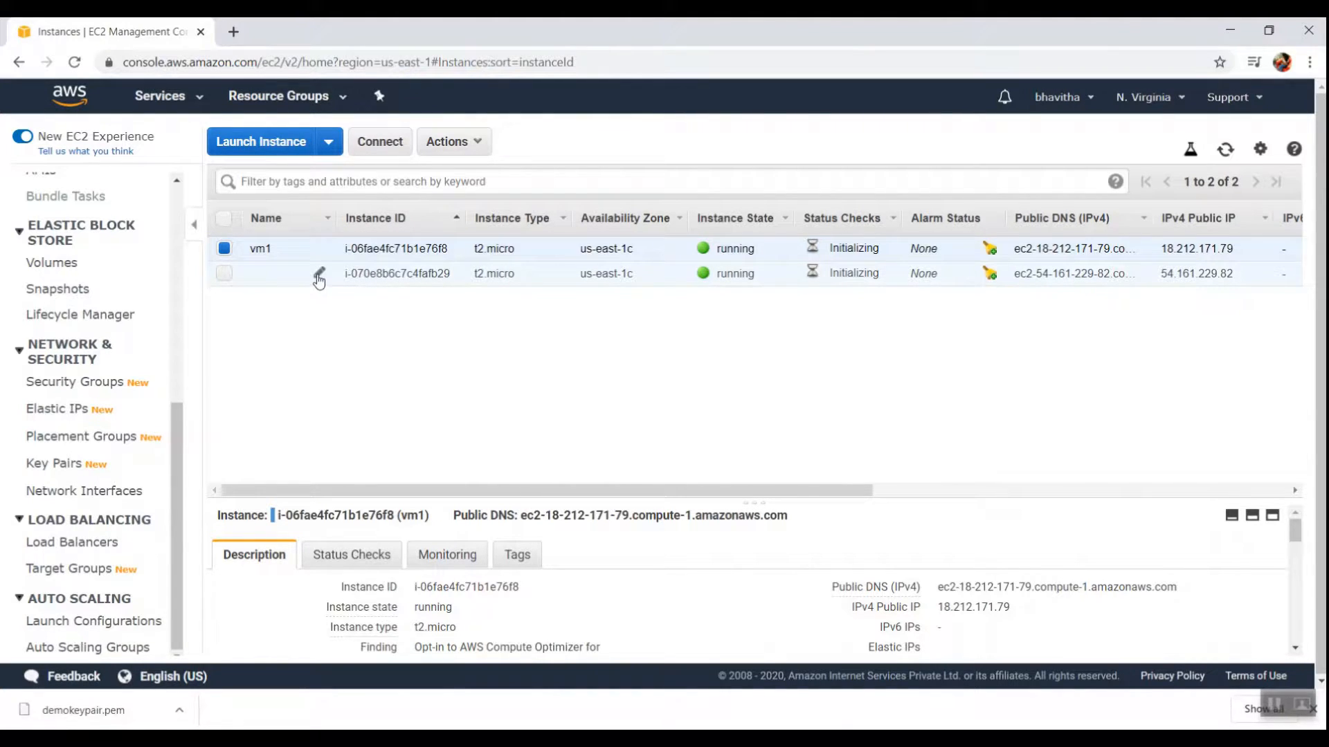
click(319, 279)
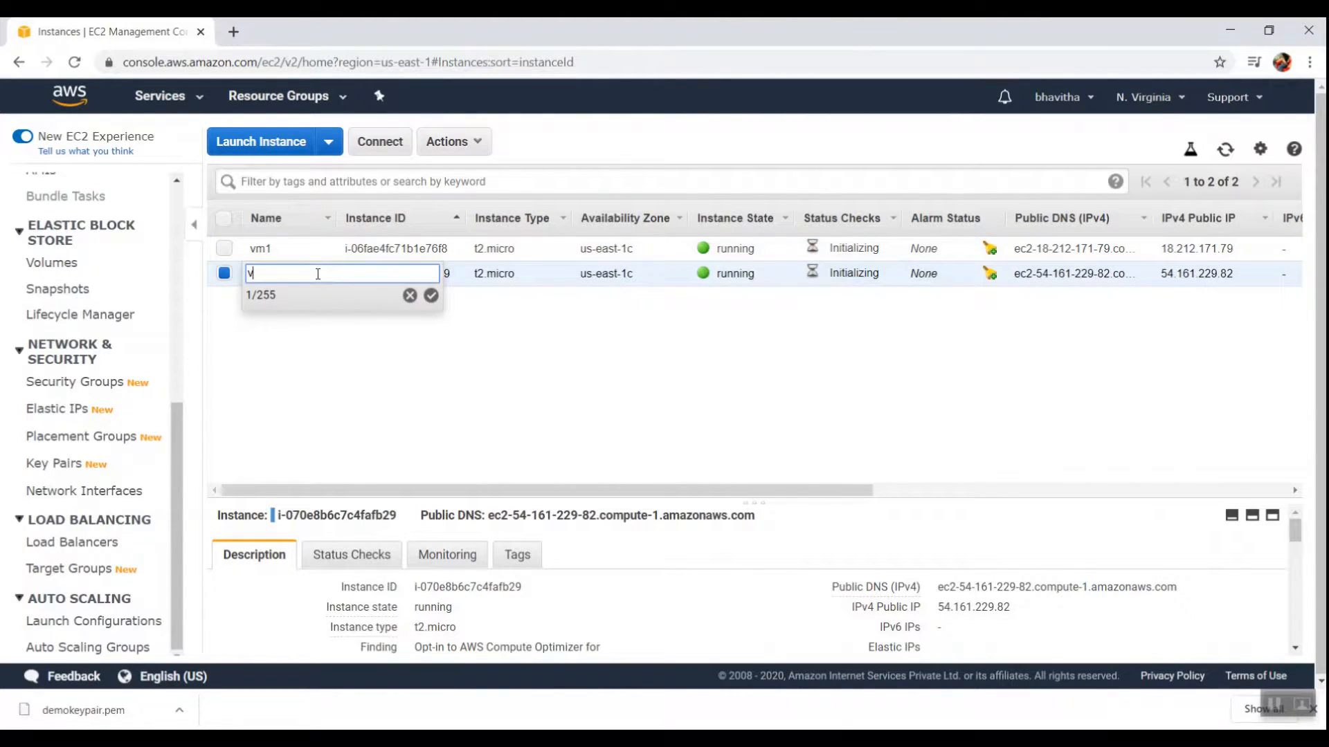
click(431, 295)
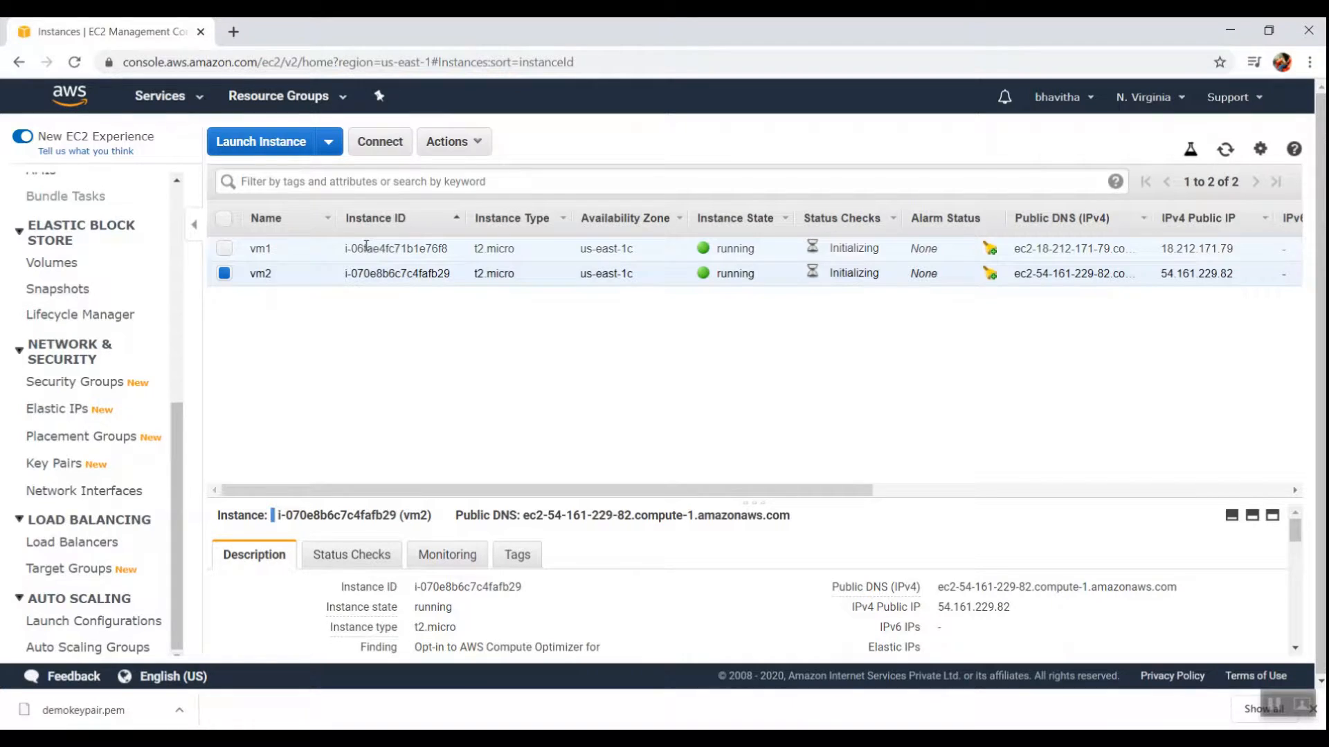
Select the vm1 instance, and load the private key file demokeypair.pem from Downloads into PuTTY Key Generator, showing all file types.
click(366, 247)
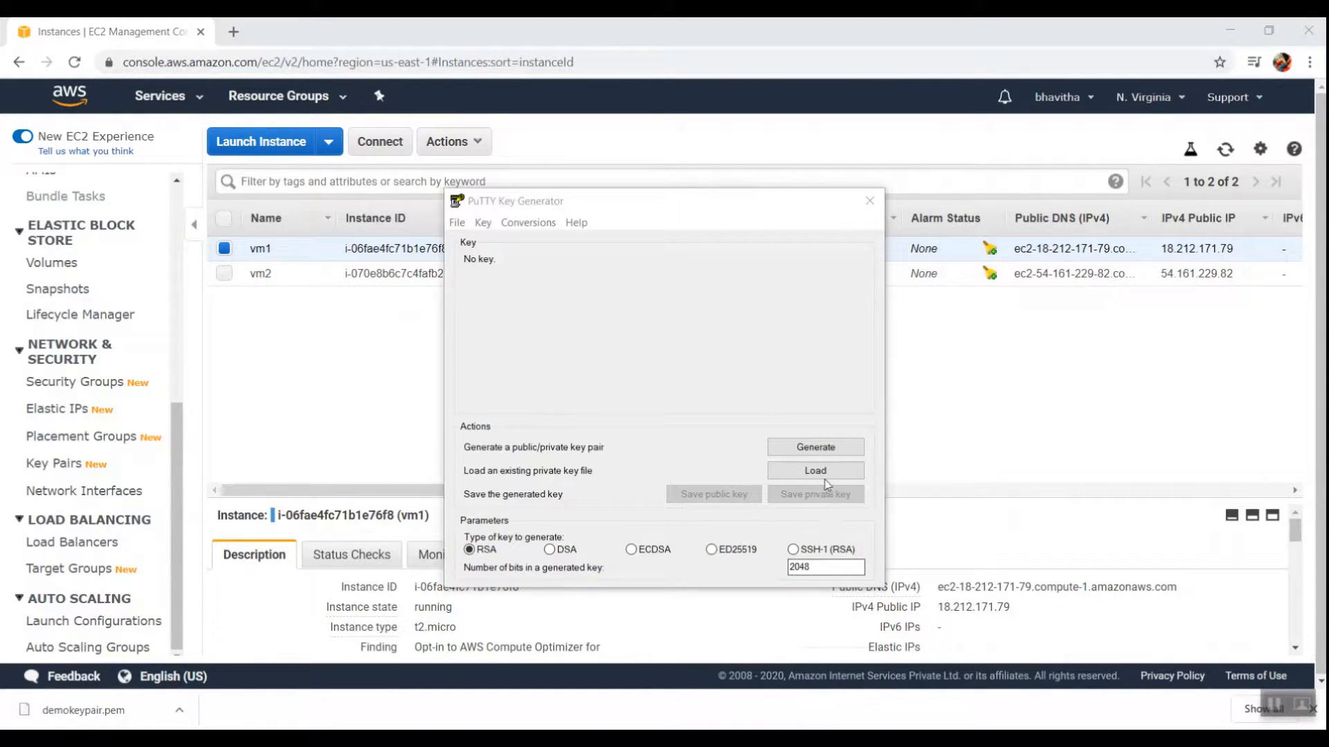
click(821, 471)
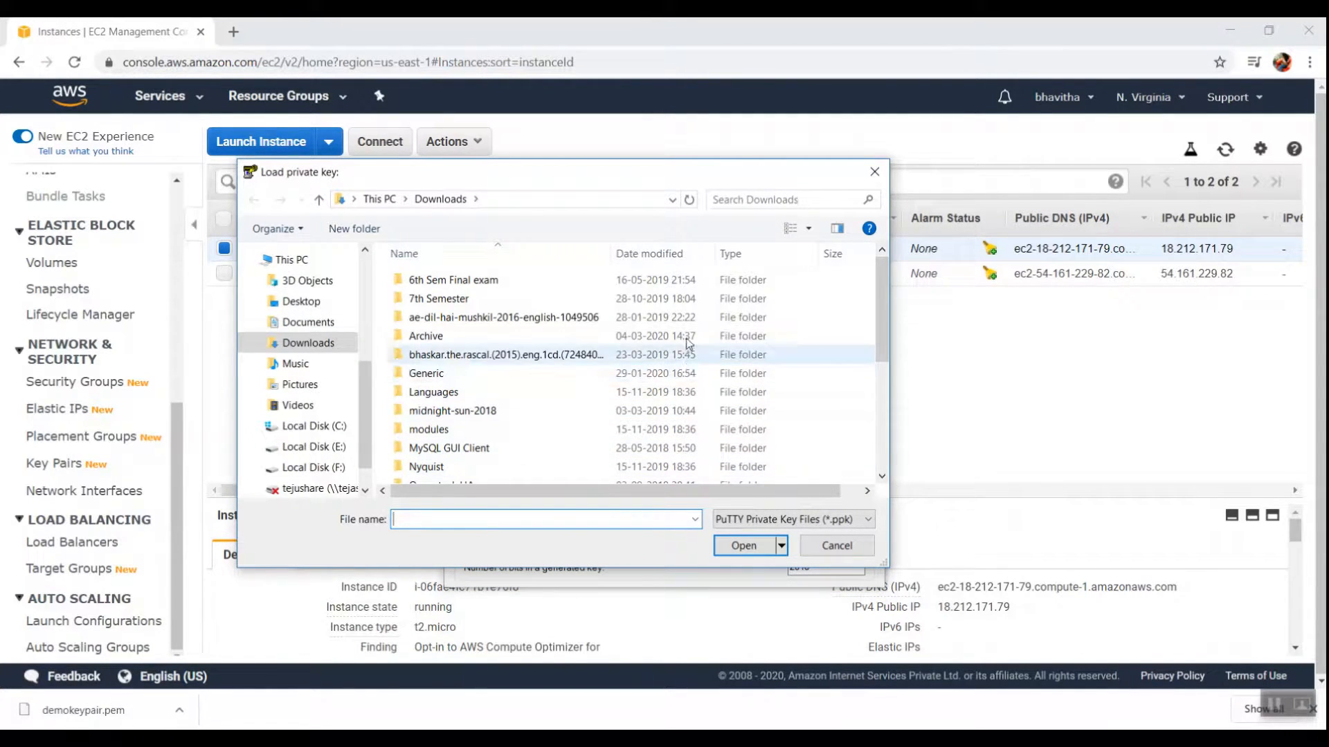
click(794, 529)
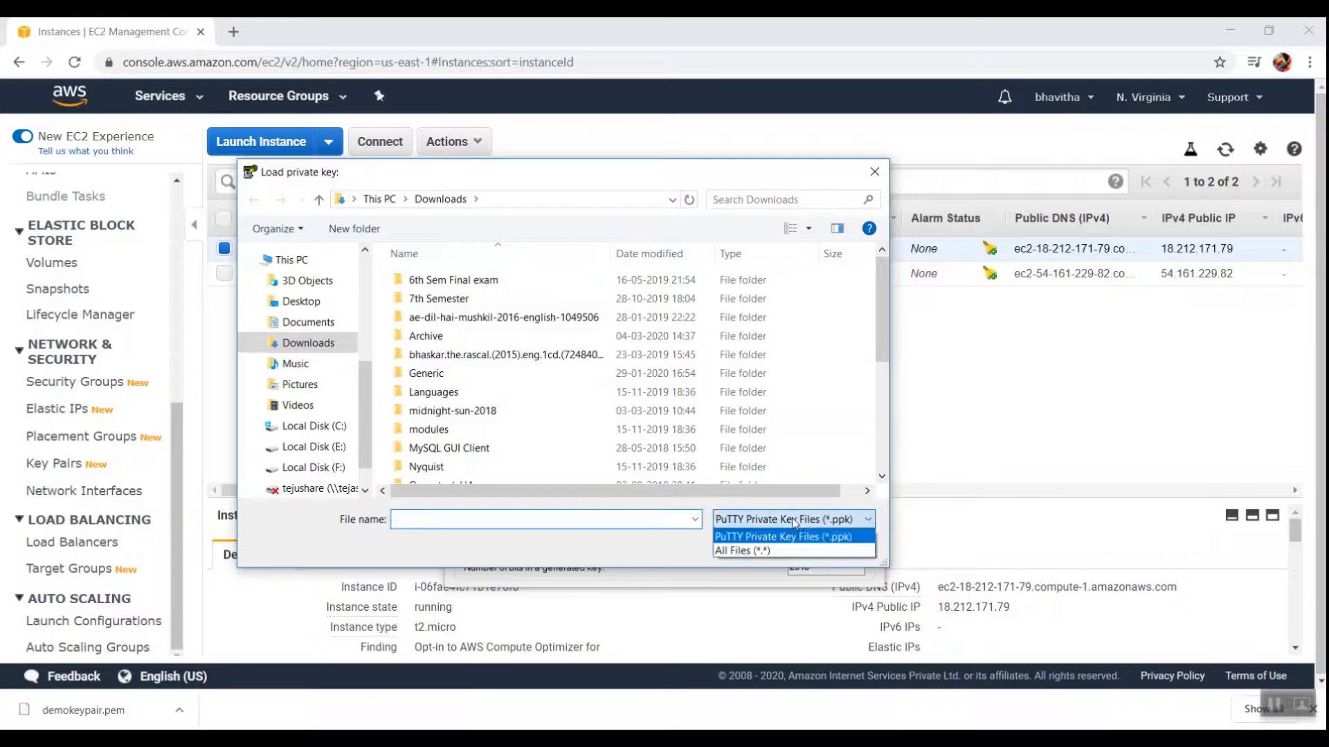
click(799, 550)
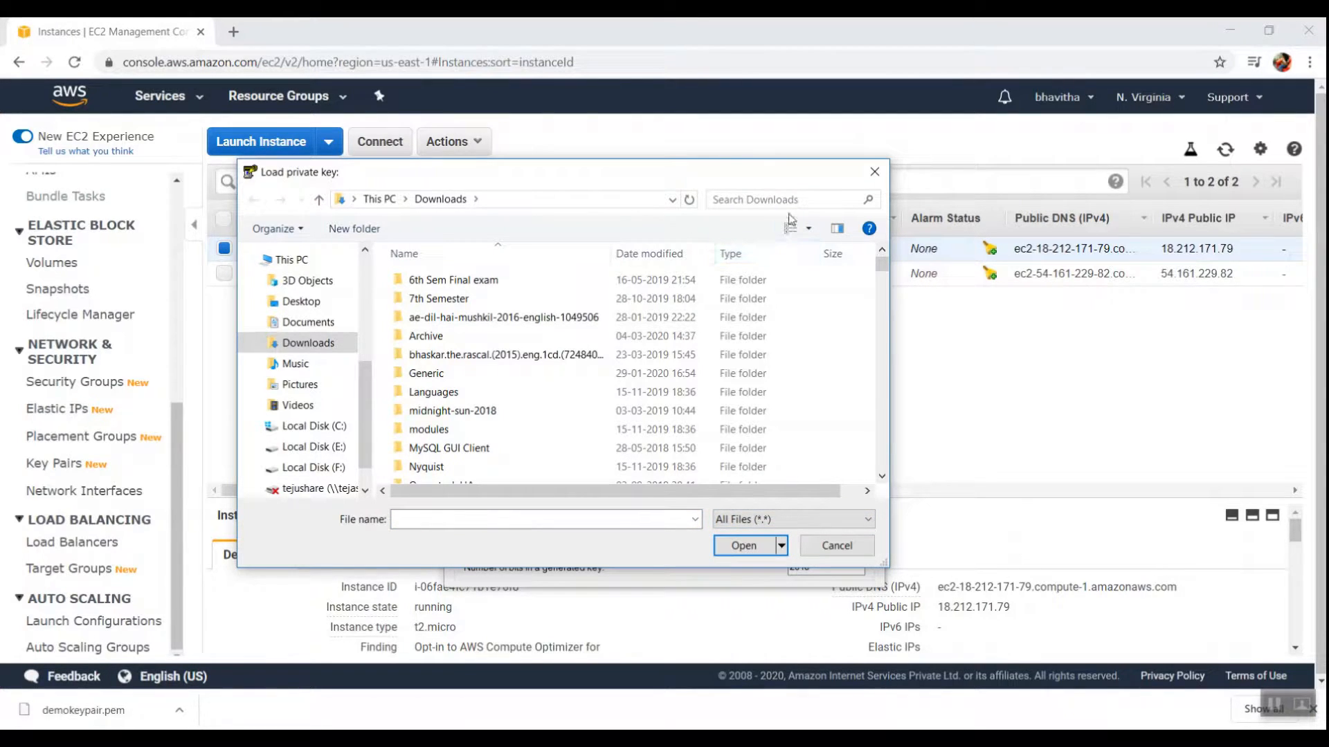
click(790, 200)
text(de)
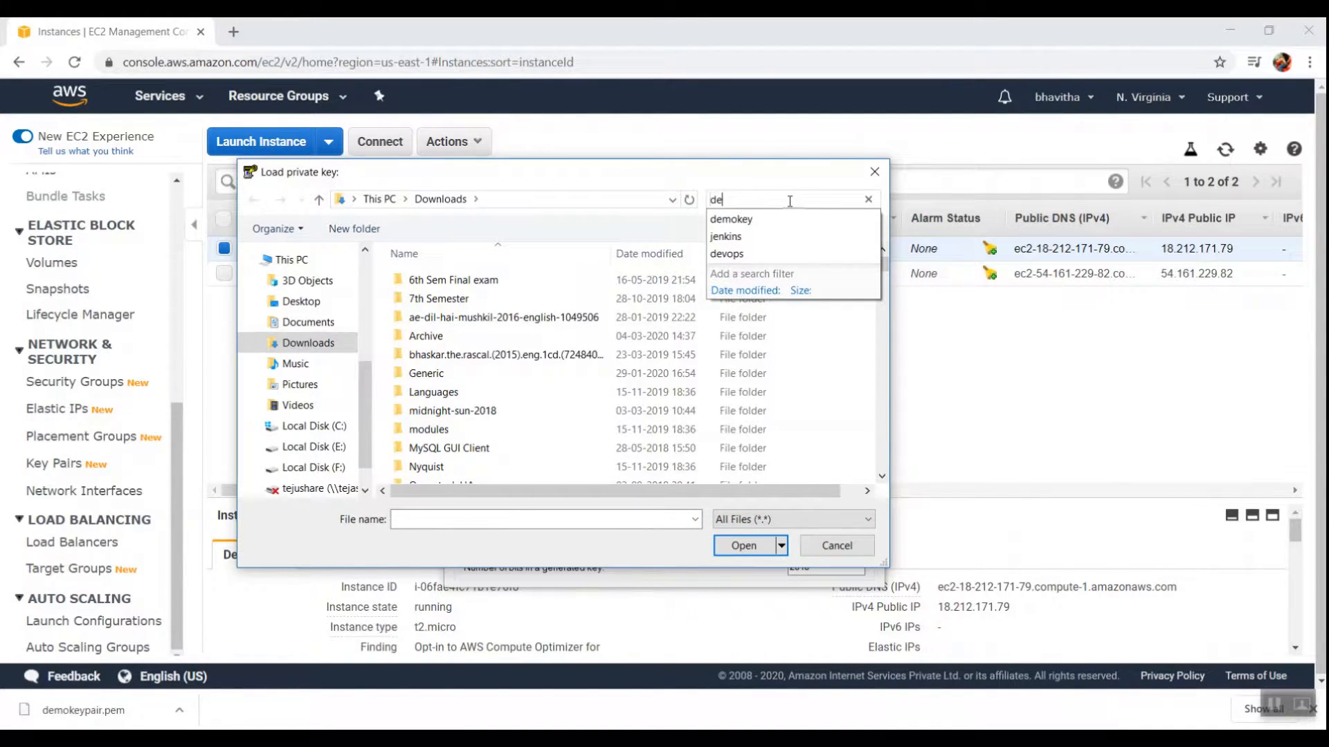
text(mokey)
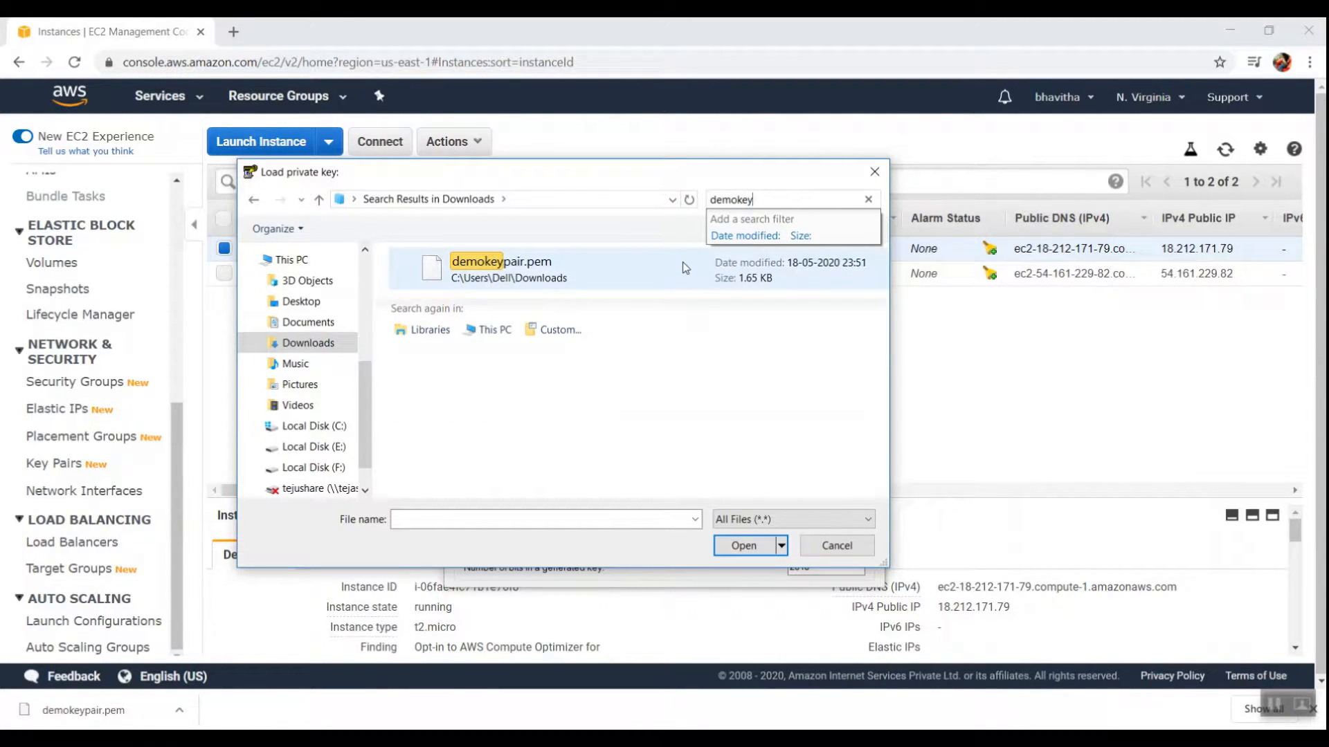
double_click(683, 262)
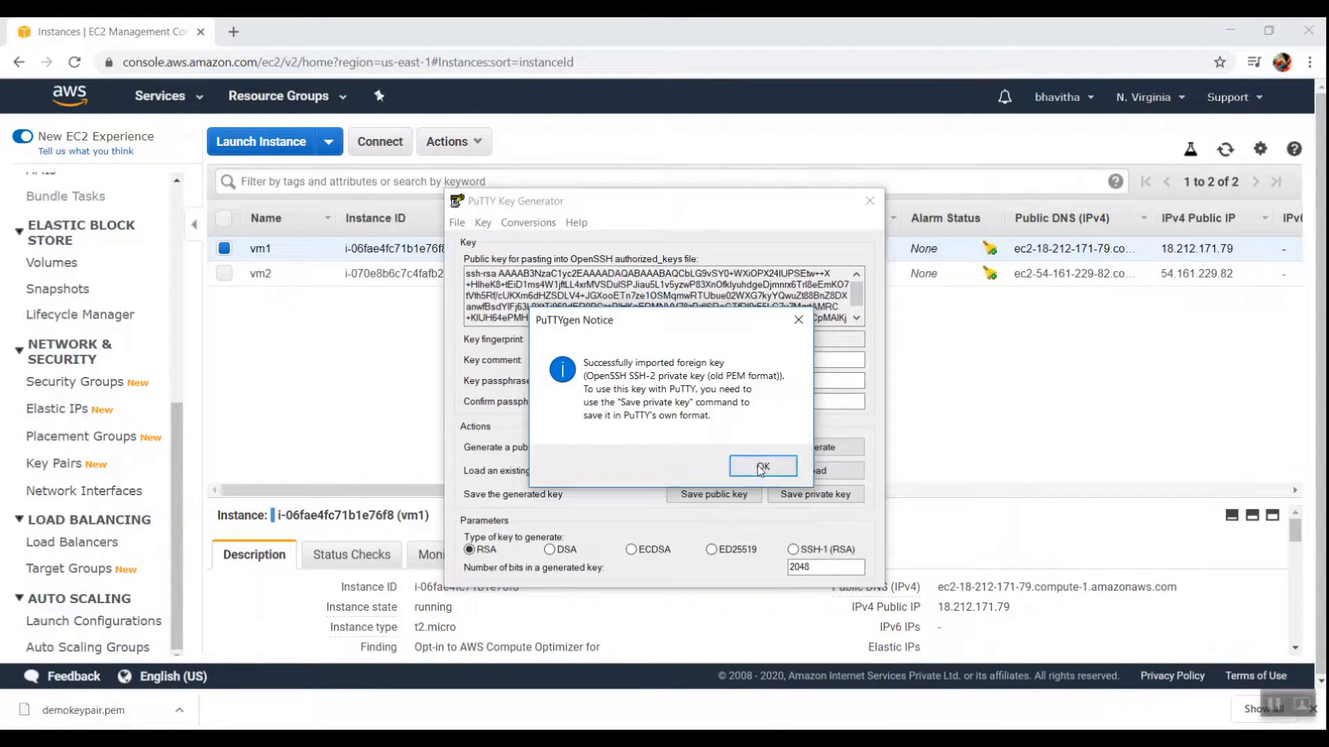
click(761, 467)
Save the private key without a passphrase as demokey in the Downloads folder, in PuTTY Private Key format, and close PuTTY Key Generator.
click(791, 493)
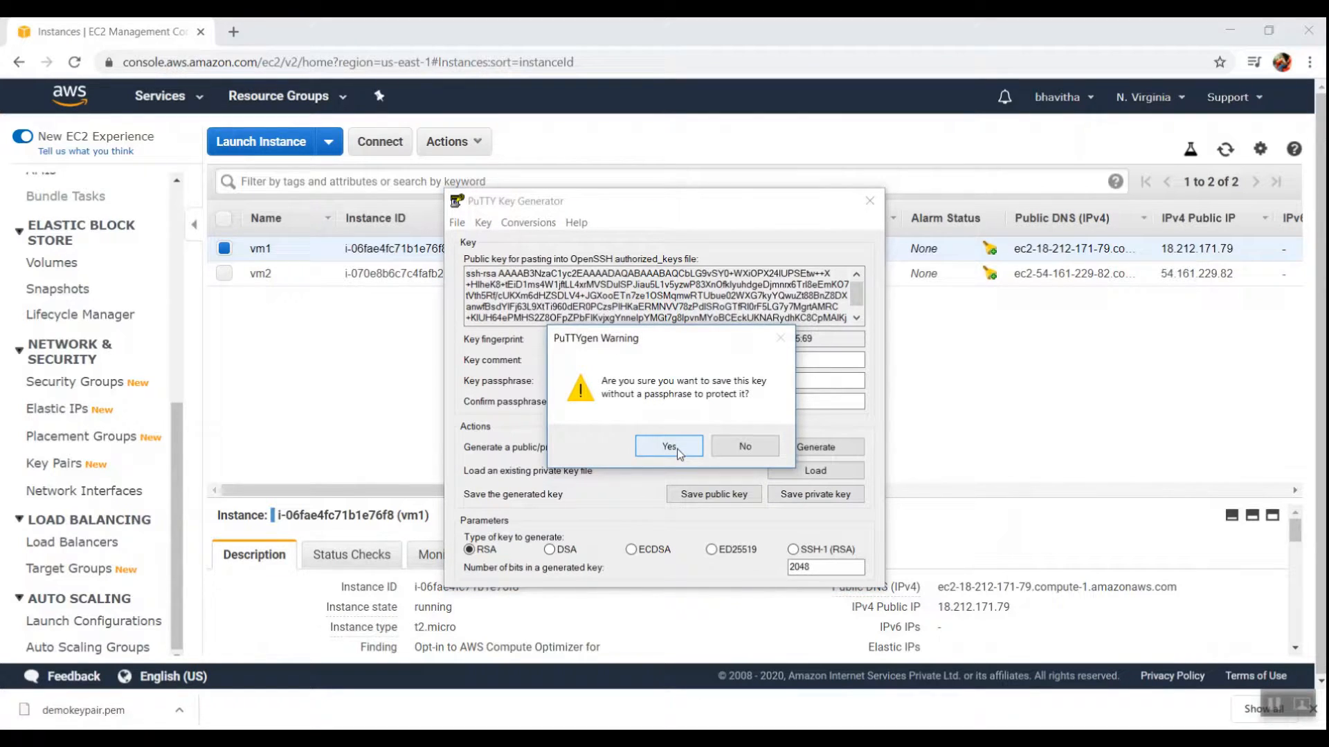
click(669, 447)
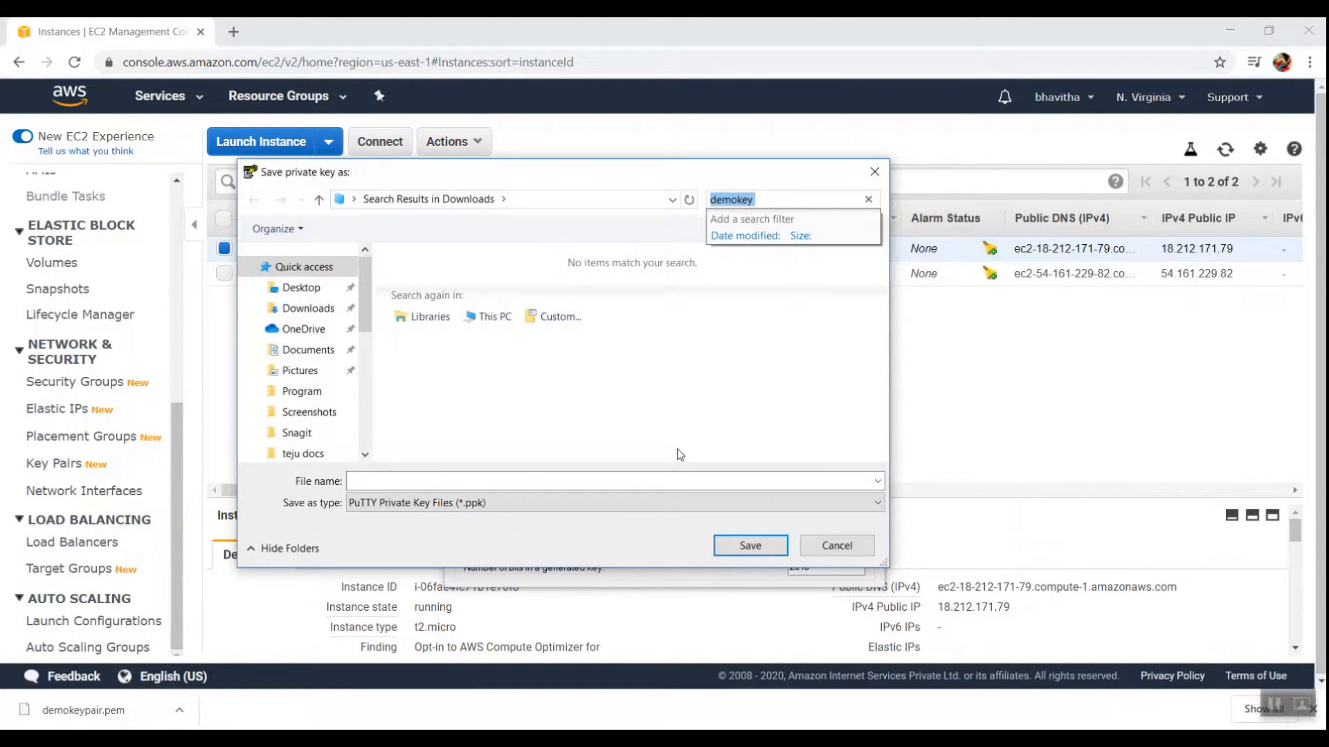
click(317, 316)
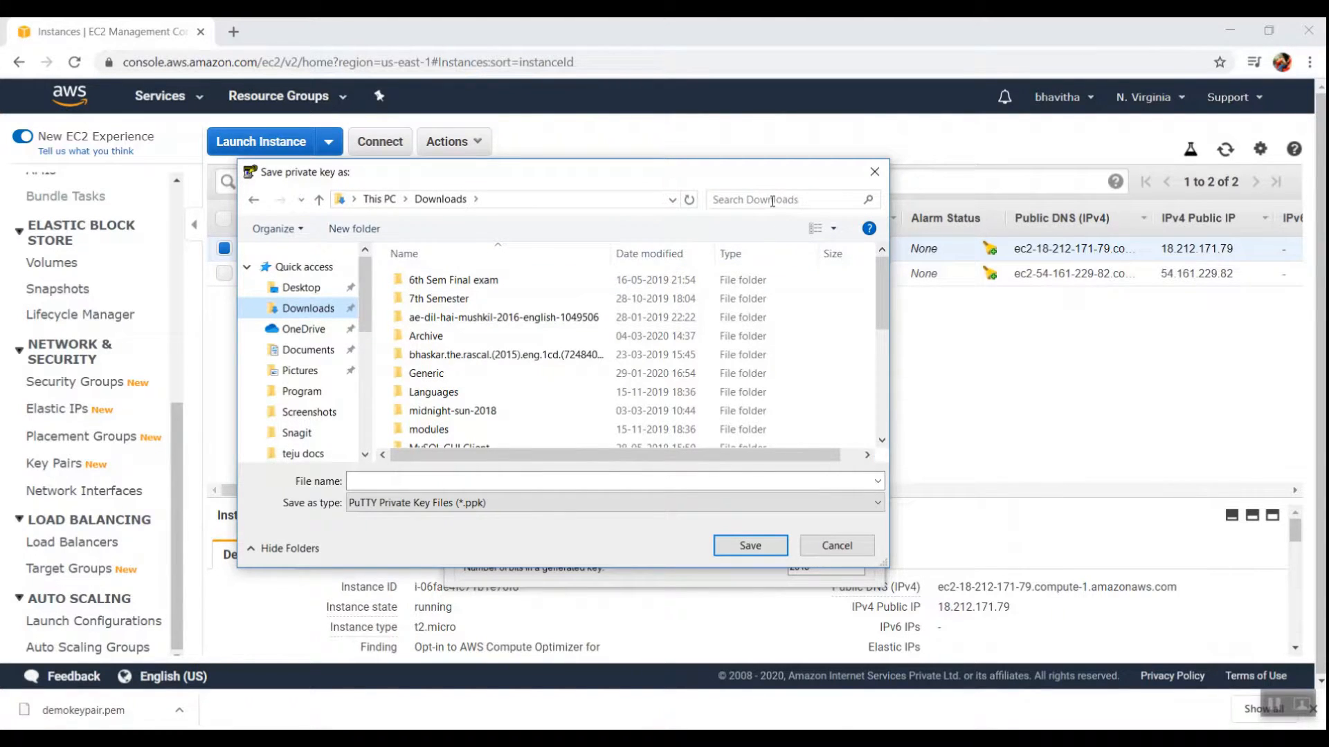
key(d)
key(d)
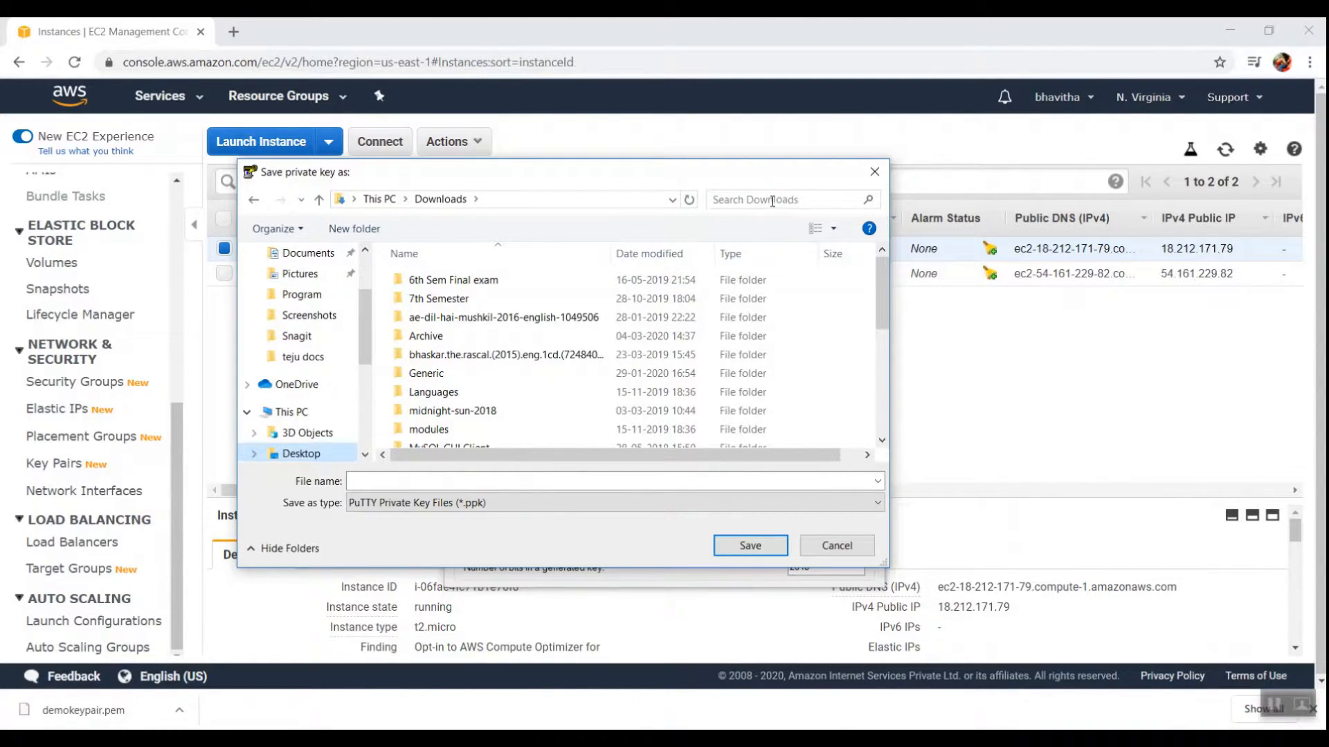
key(Left)
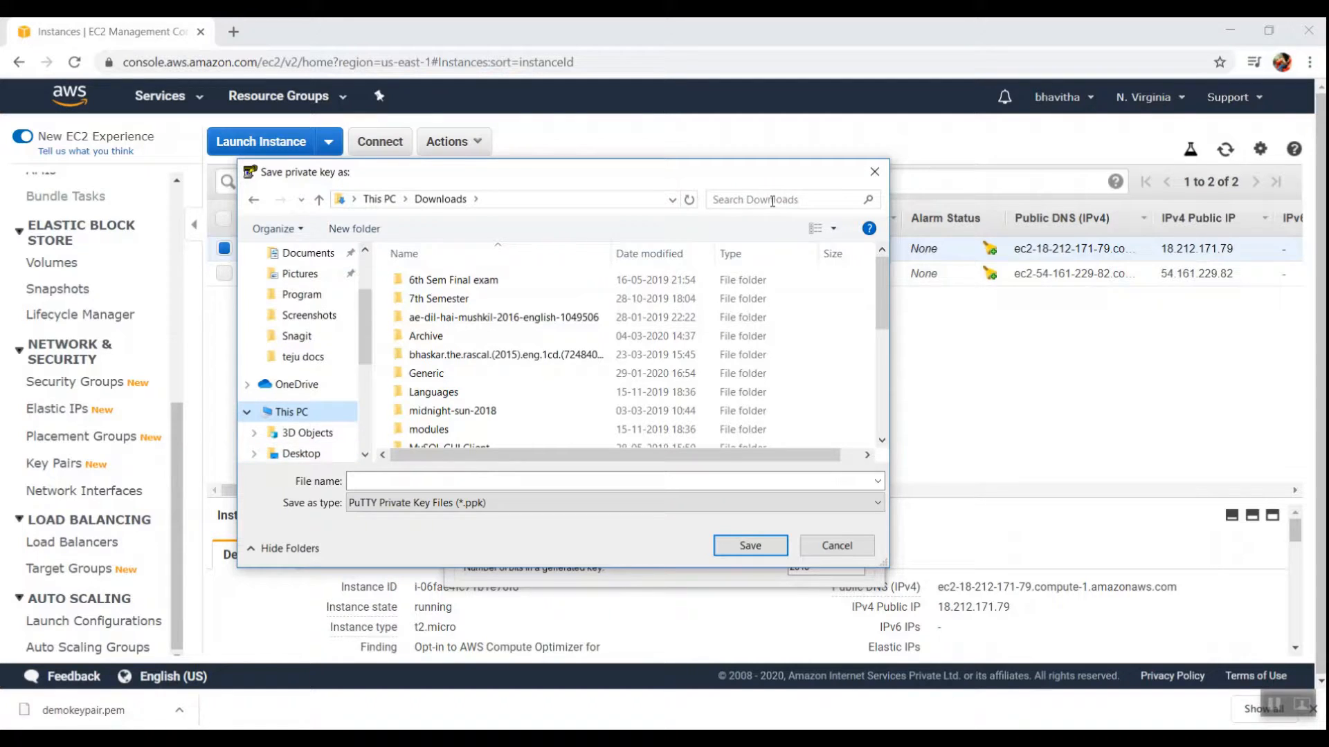
click(521, 480)
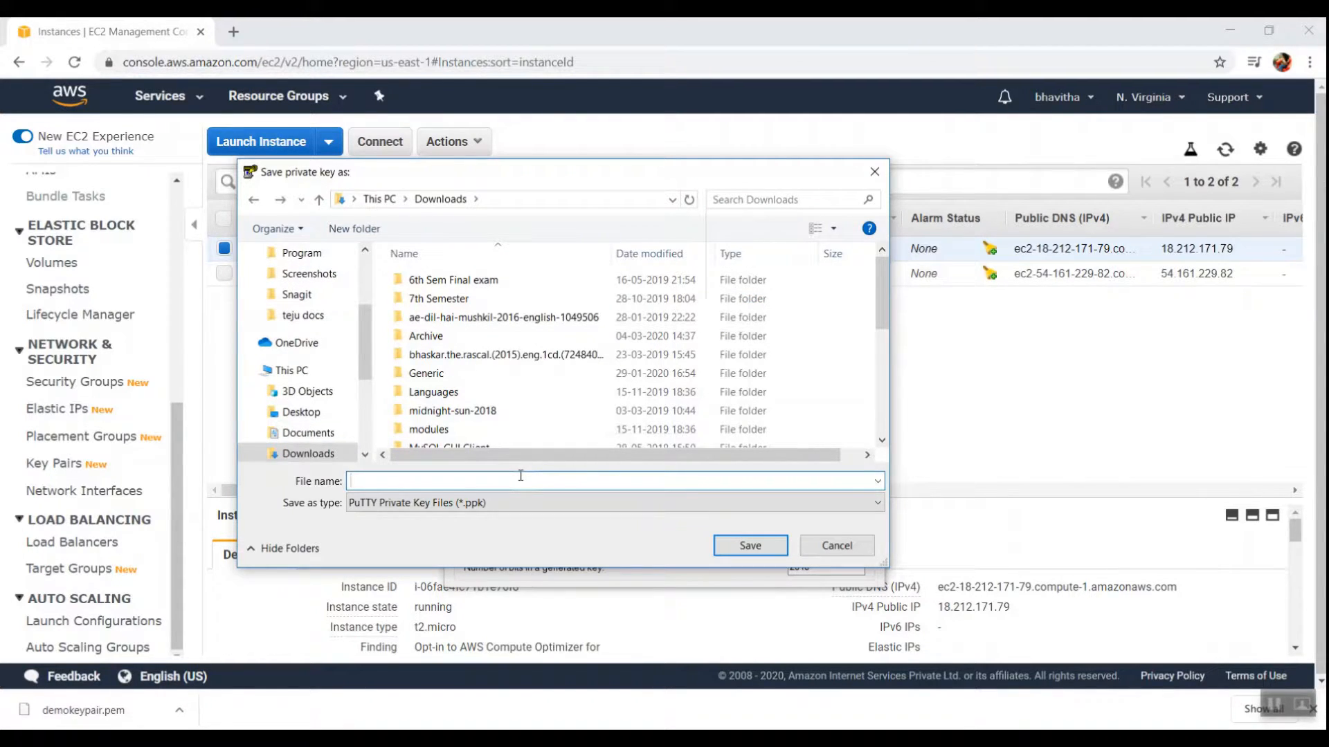
text(demo)
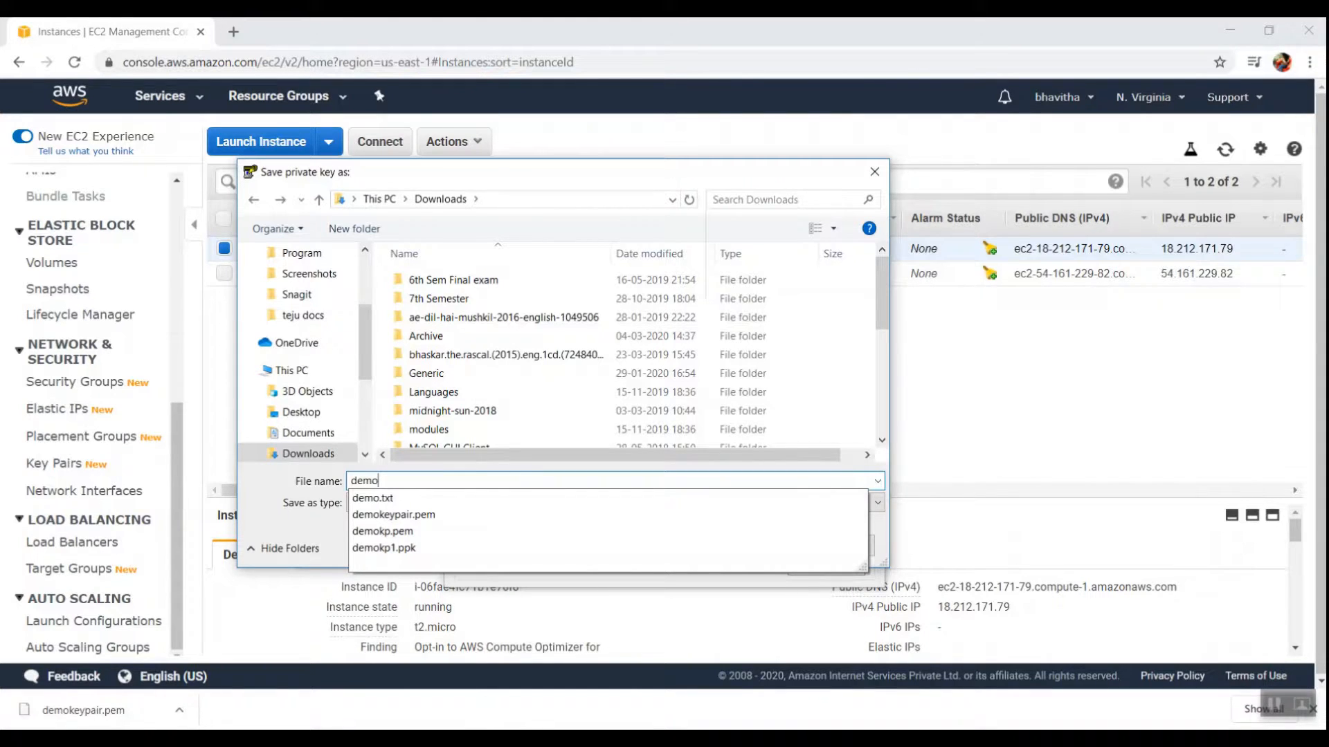
text(key)
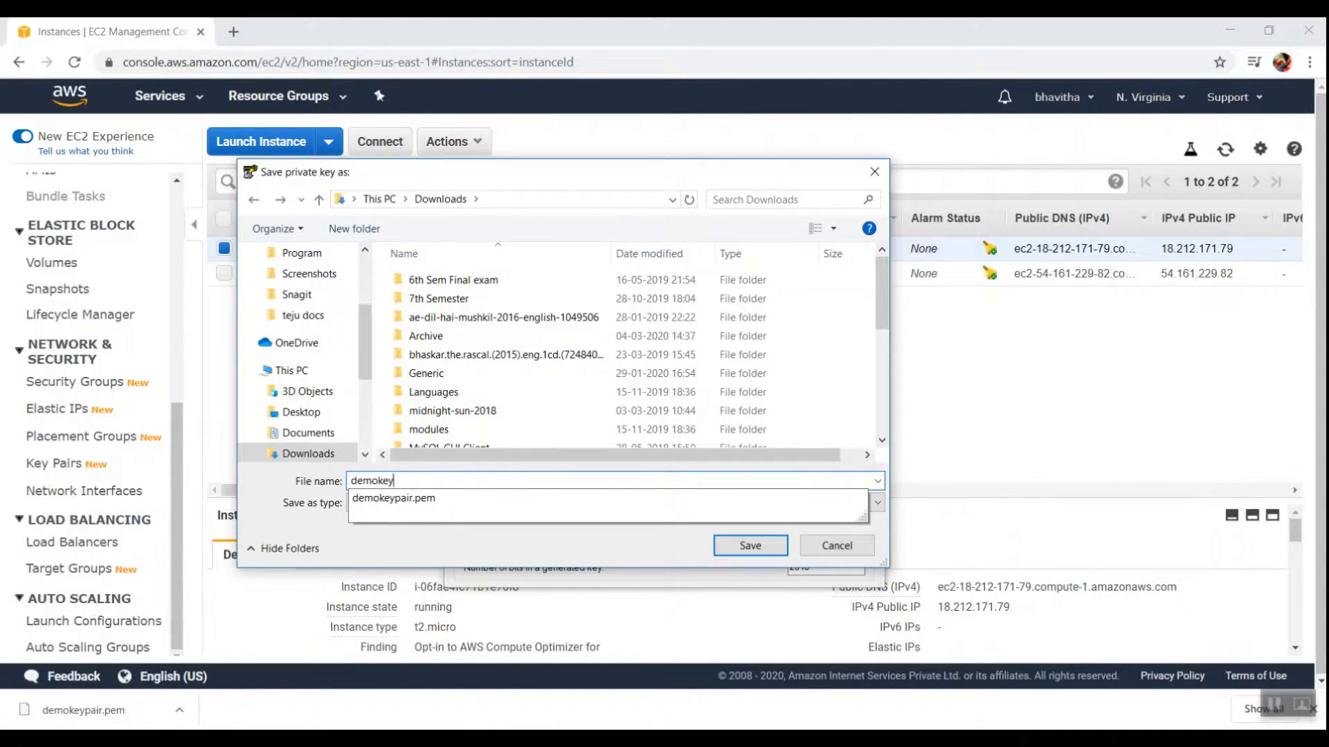
click(750, 547)
click(740, 551)
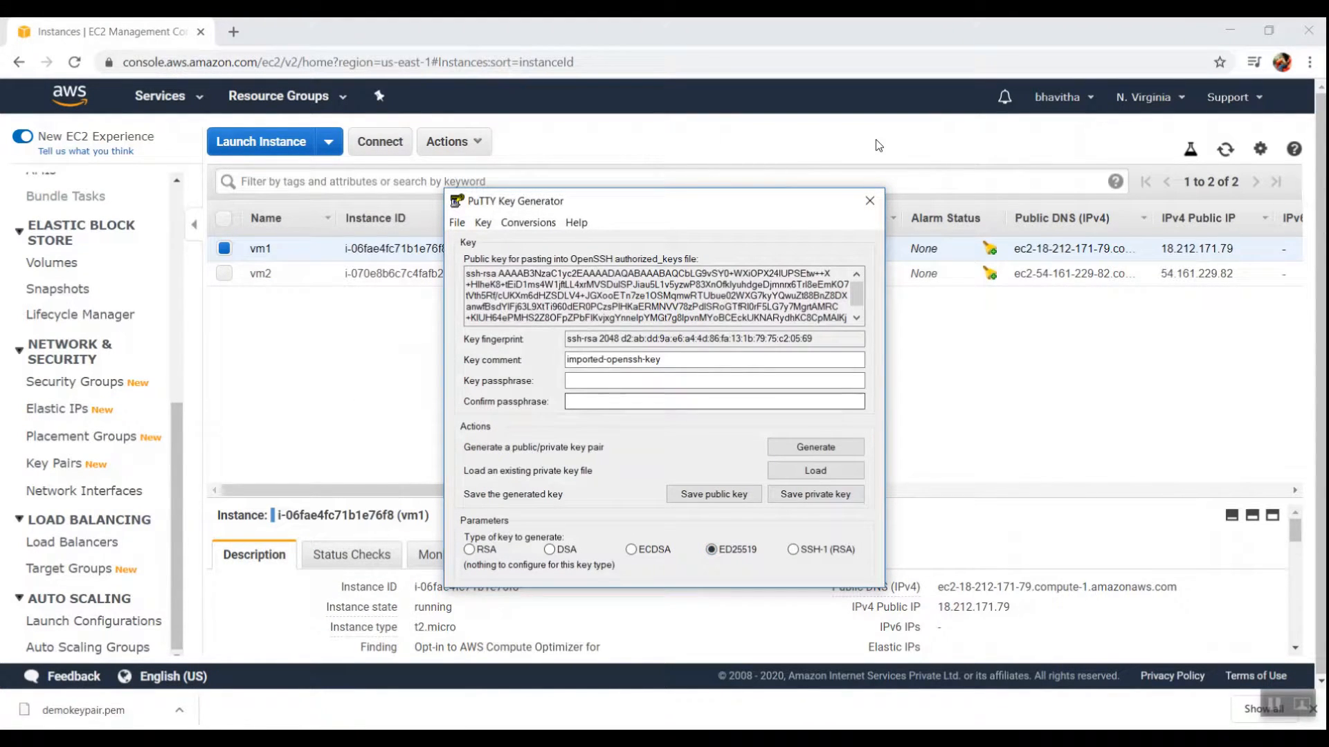
click(871, 200)
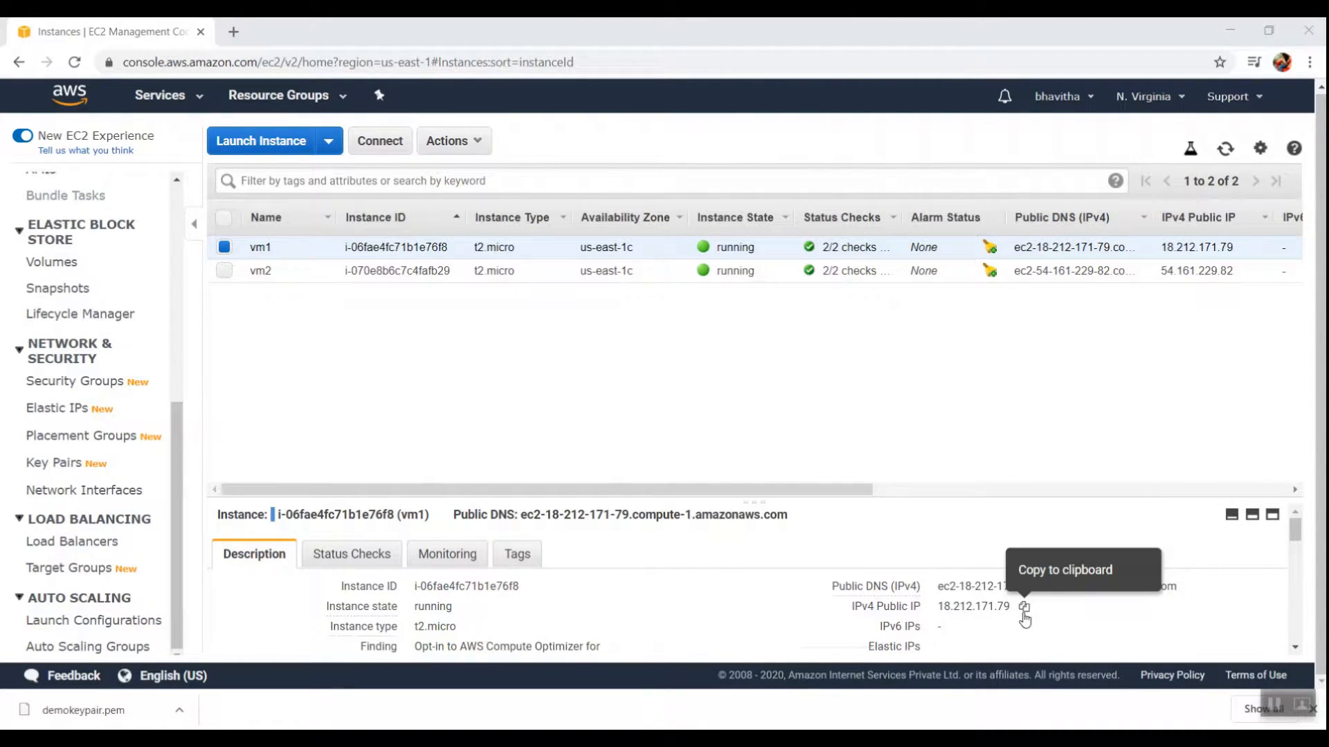
Copy vm1's IPv4 public IP, switch to PuTTY, and enter the address as the session's host name.
click(1023, 614)
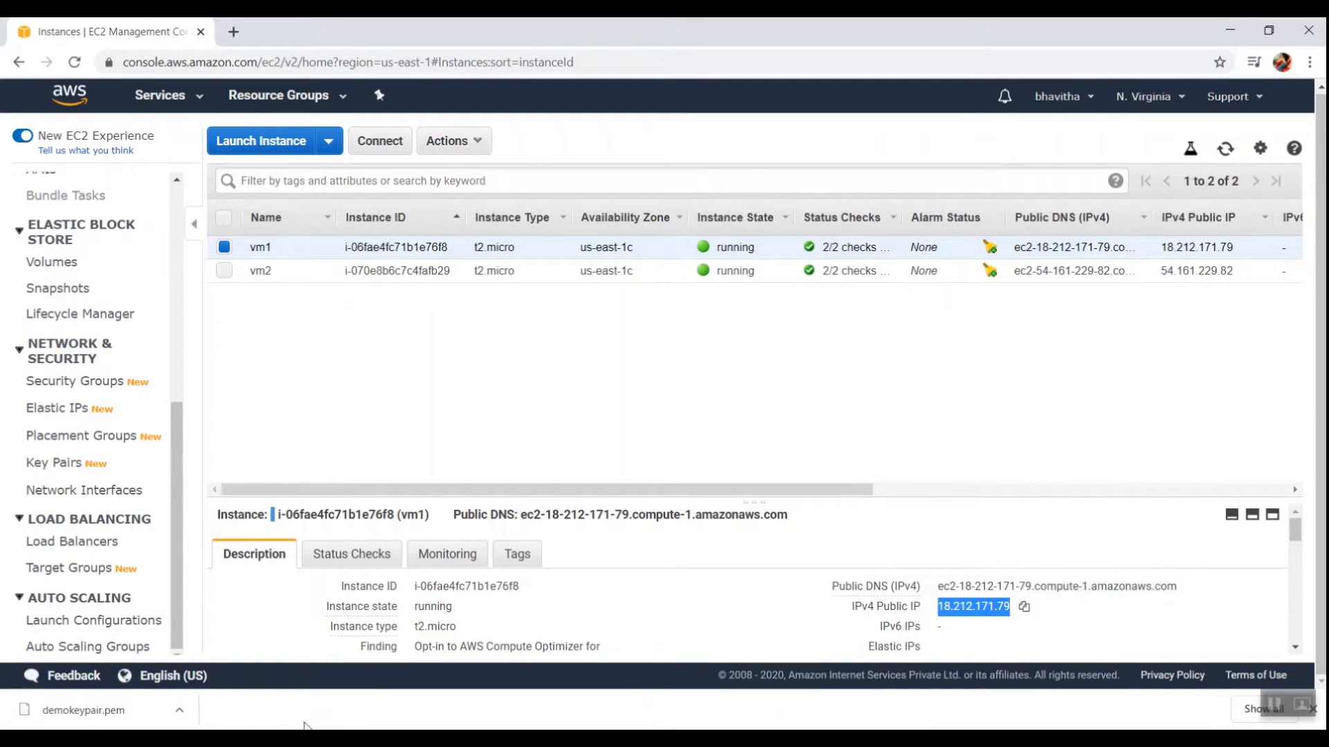
key(super)
text(put)
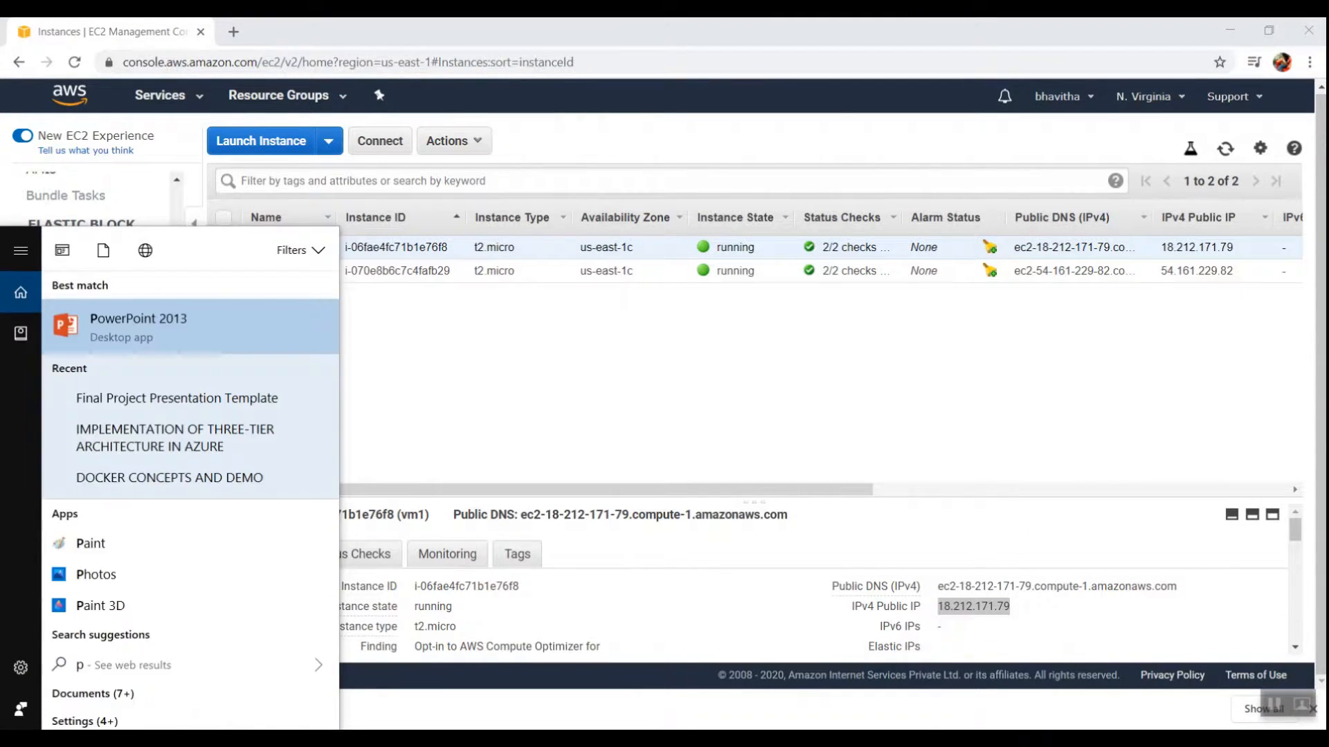
text(ty)
key(Return)
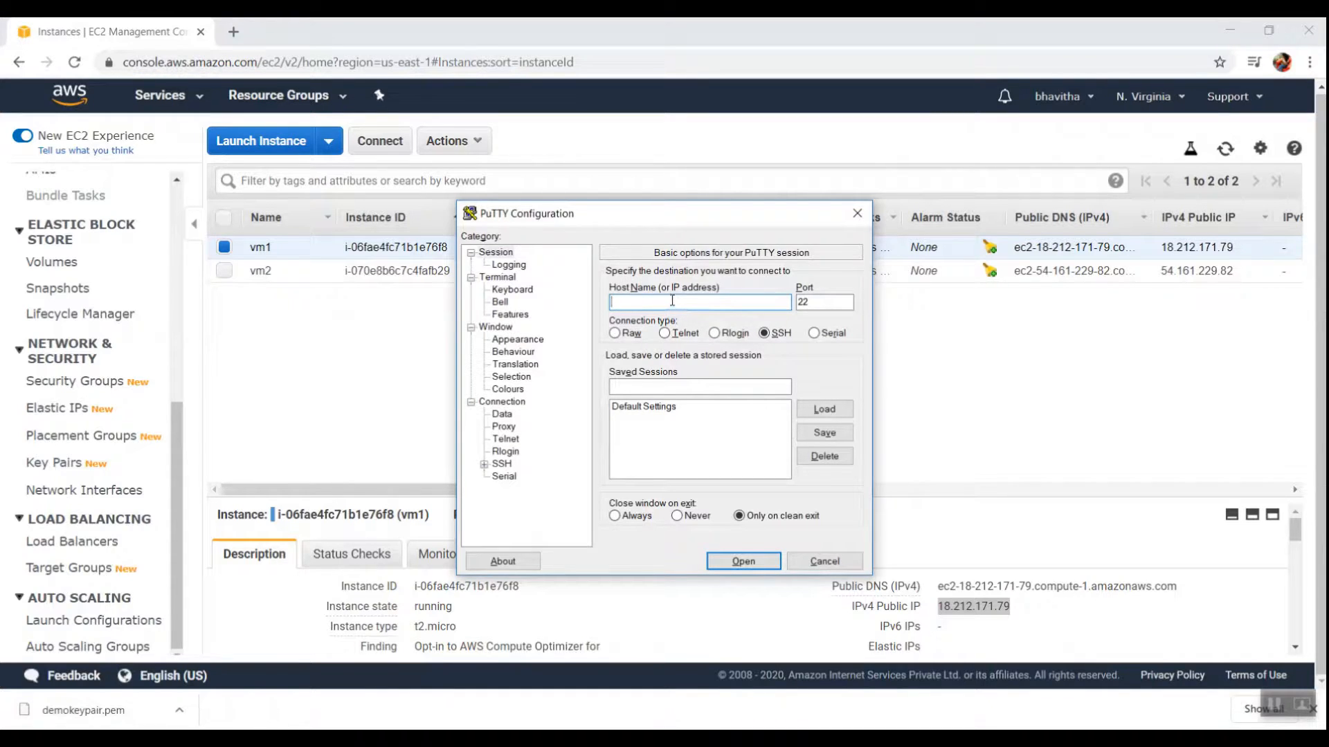
key(ctrl+v)
Set demokey.ppk as the private key file for SSH authentication.
click(502, 464)
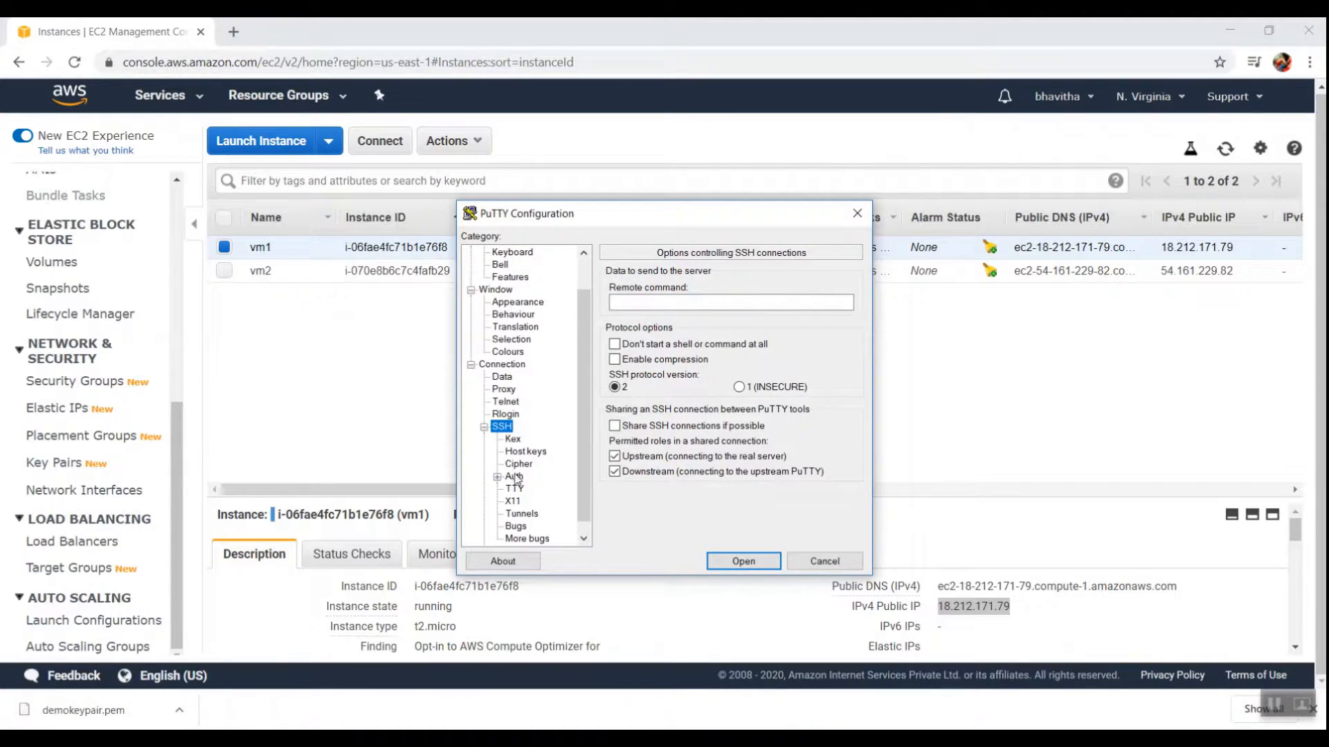
click(515, 477)
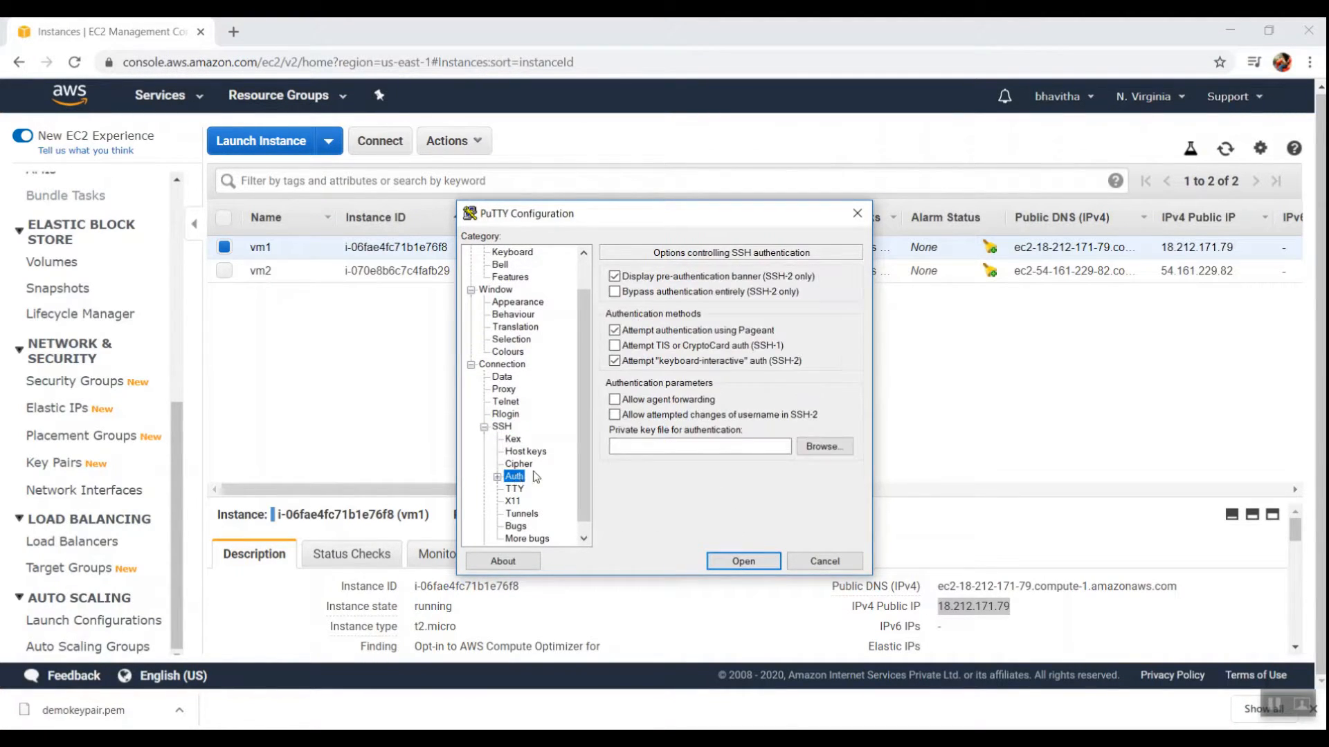
click(824, 447)
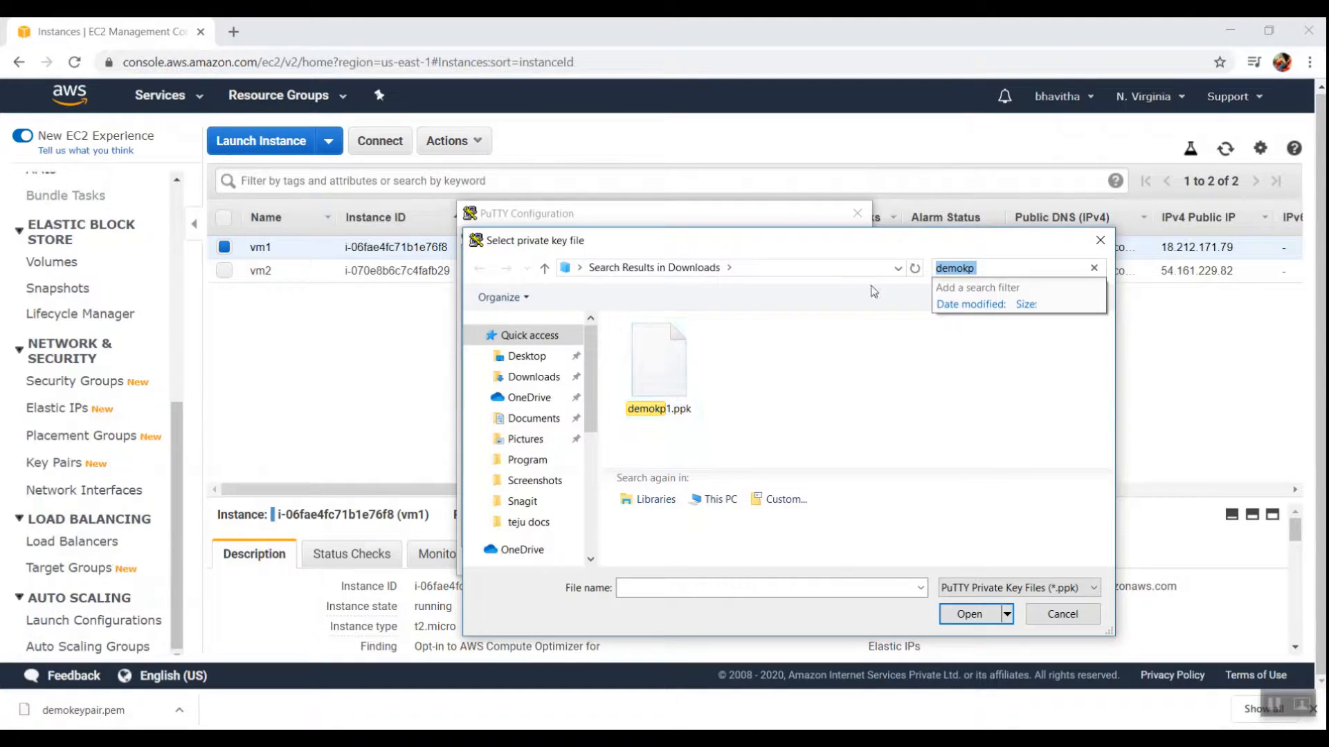
text(demokey)
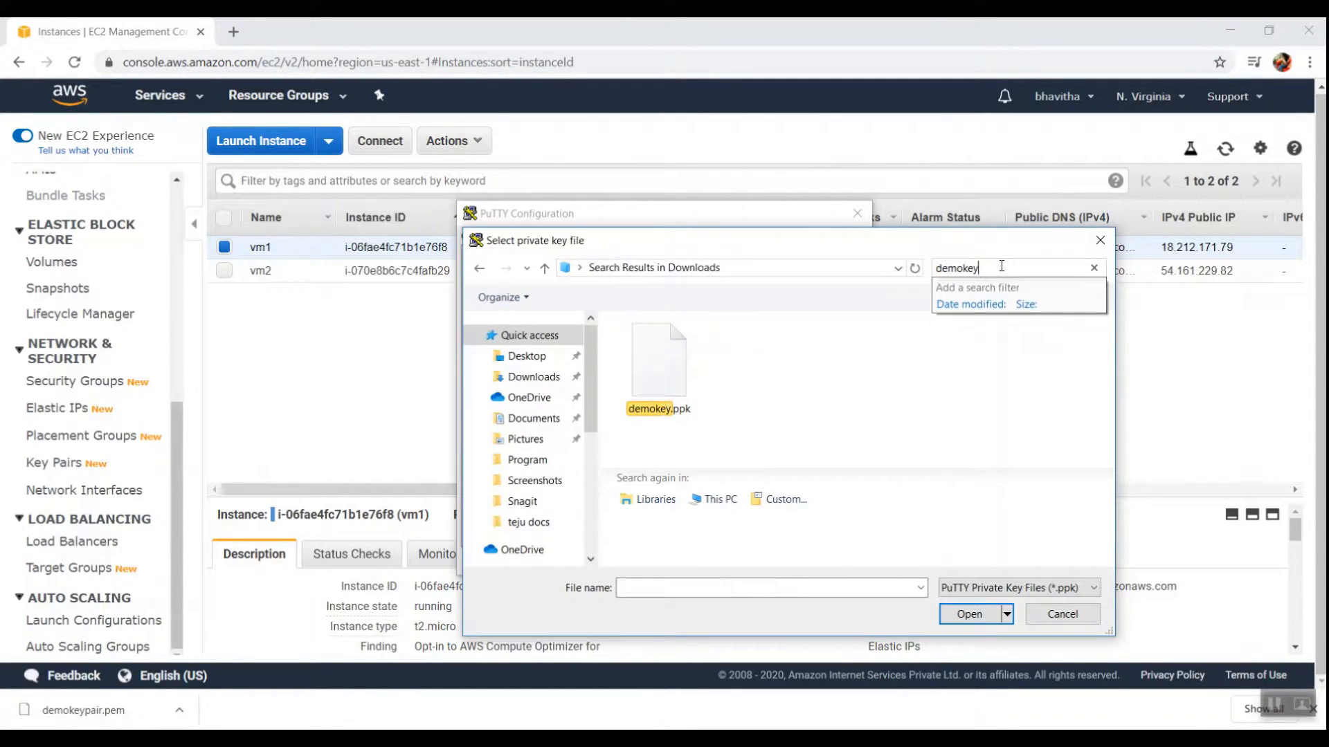
double_click(669, 376)
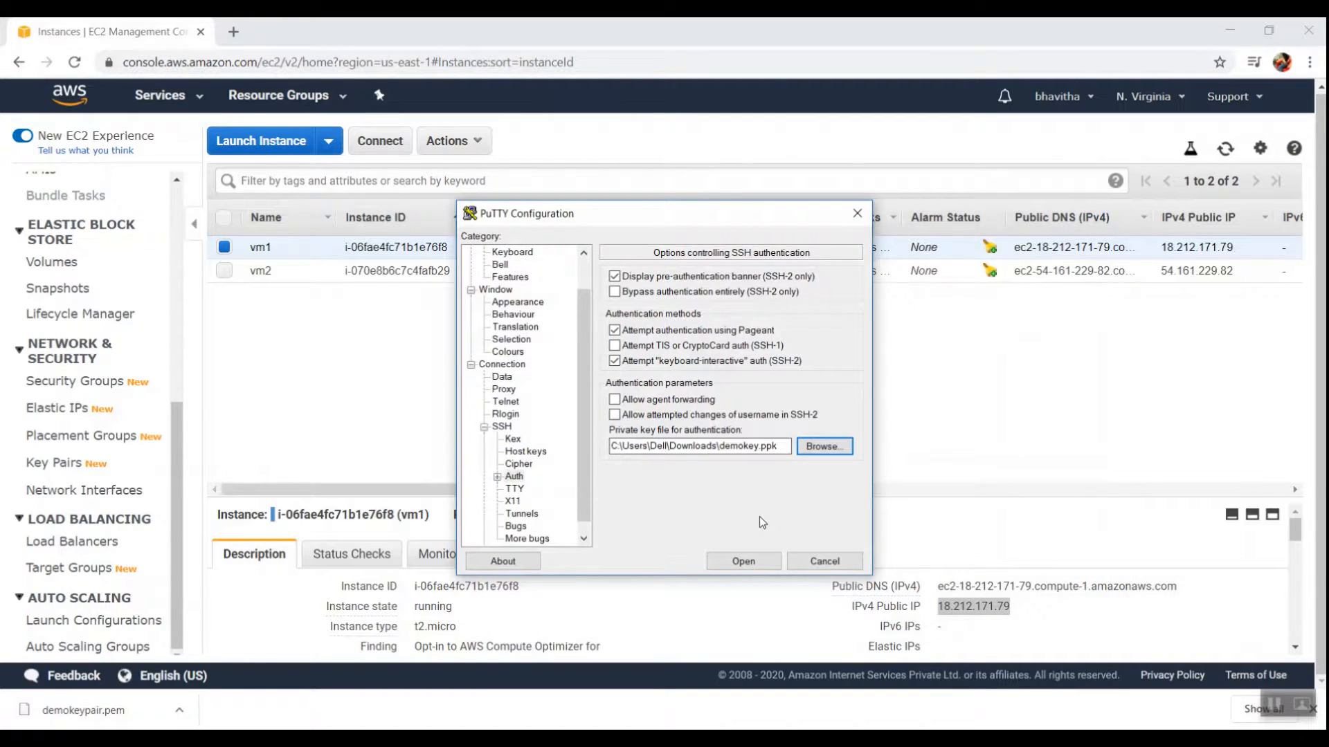
Open the SSH session to vm1, trusting its host key, and log in as ubuntu in a maximized terminal.
click(754, 559)
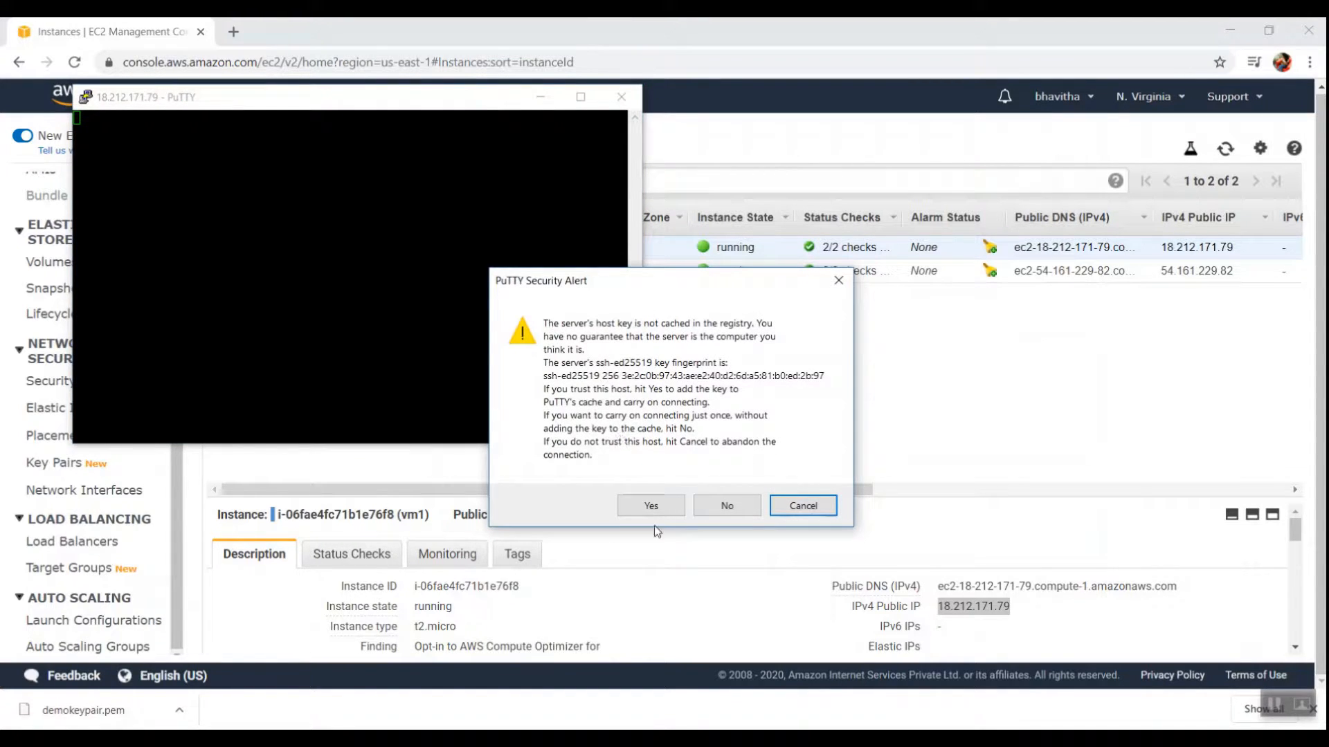
click(656, 508)
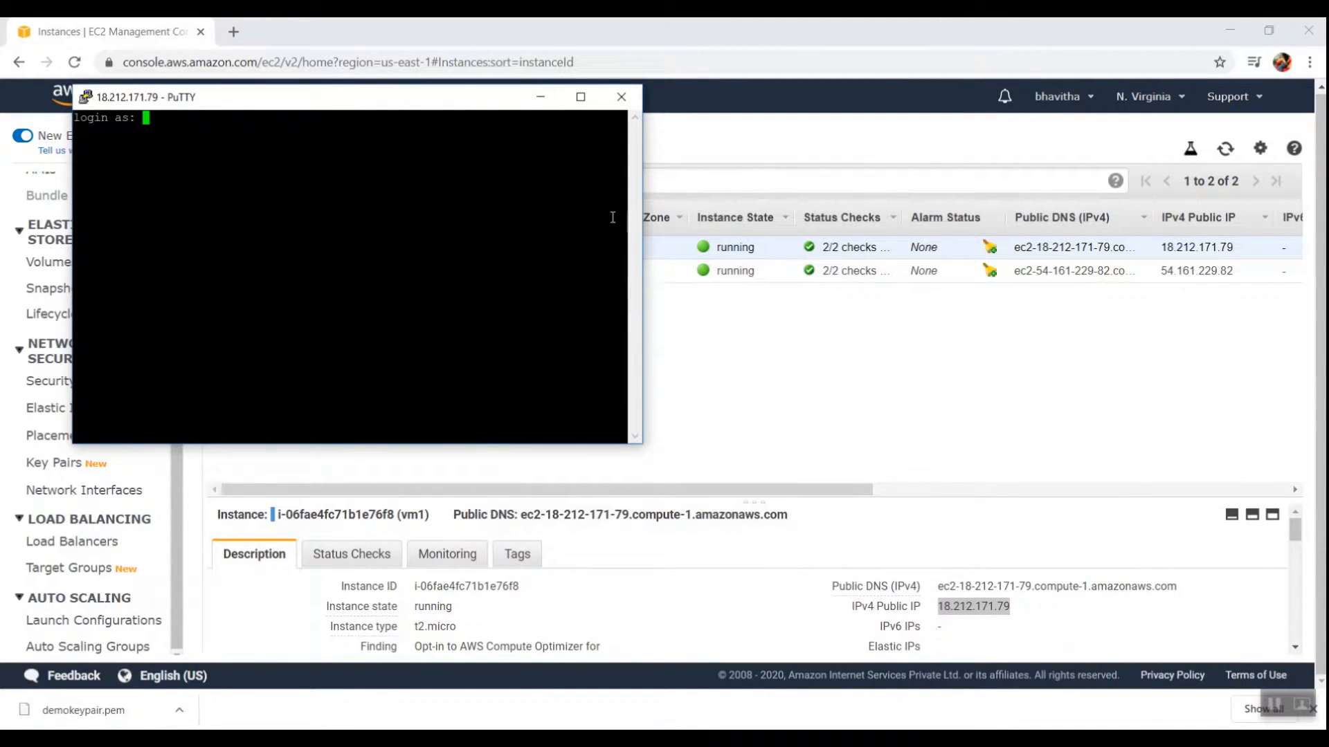
click(580, 97)
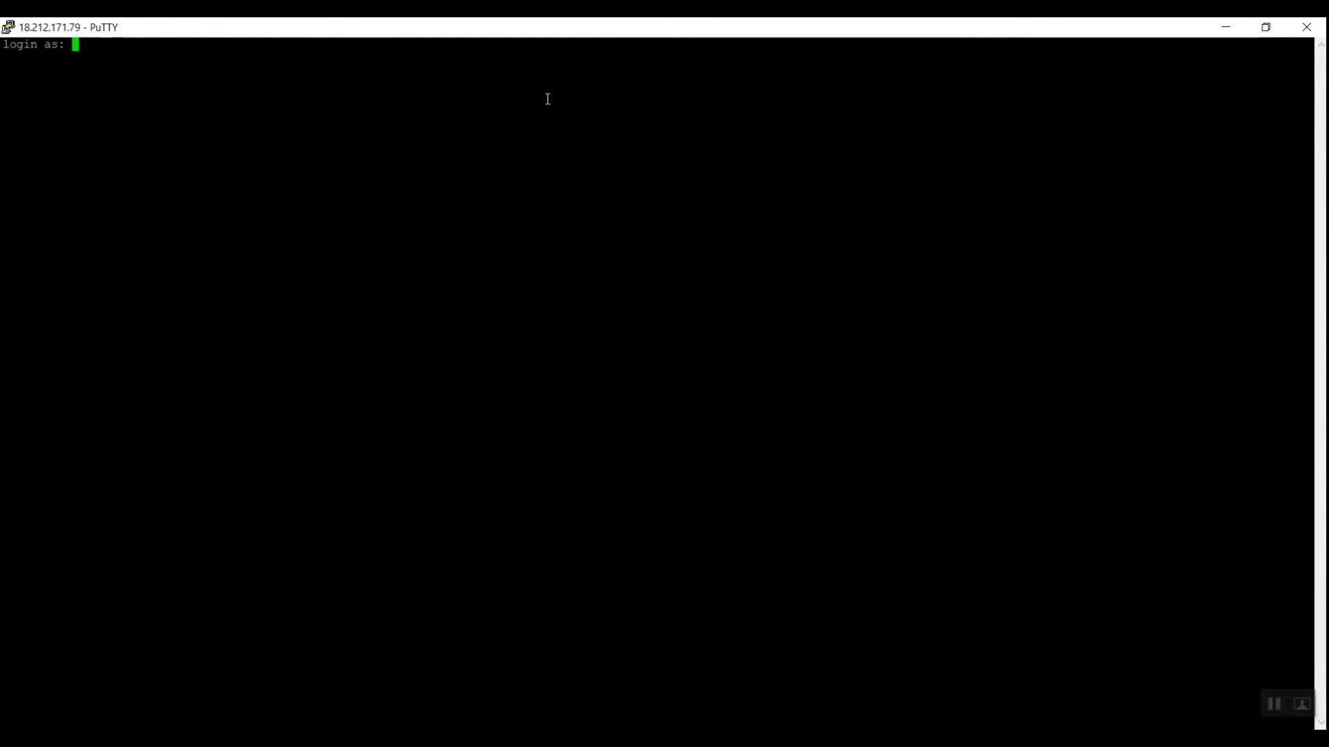
text(ubuntu)
key(Return)
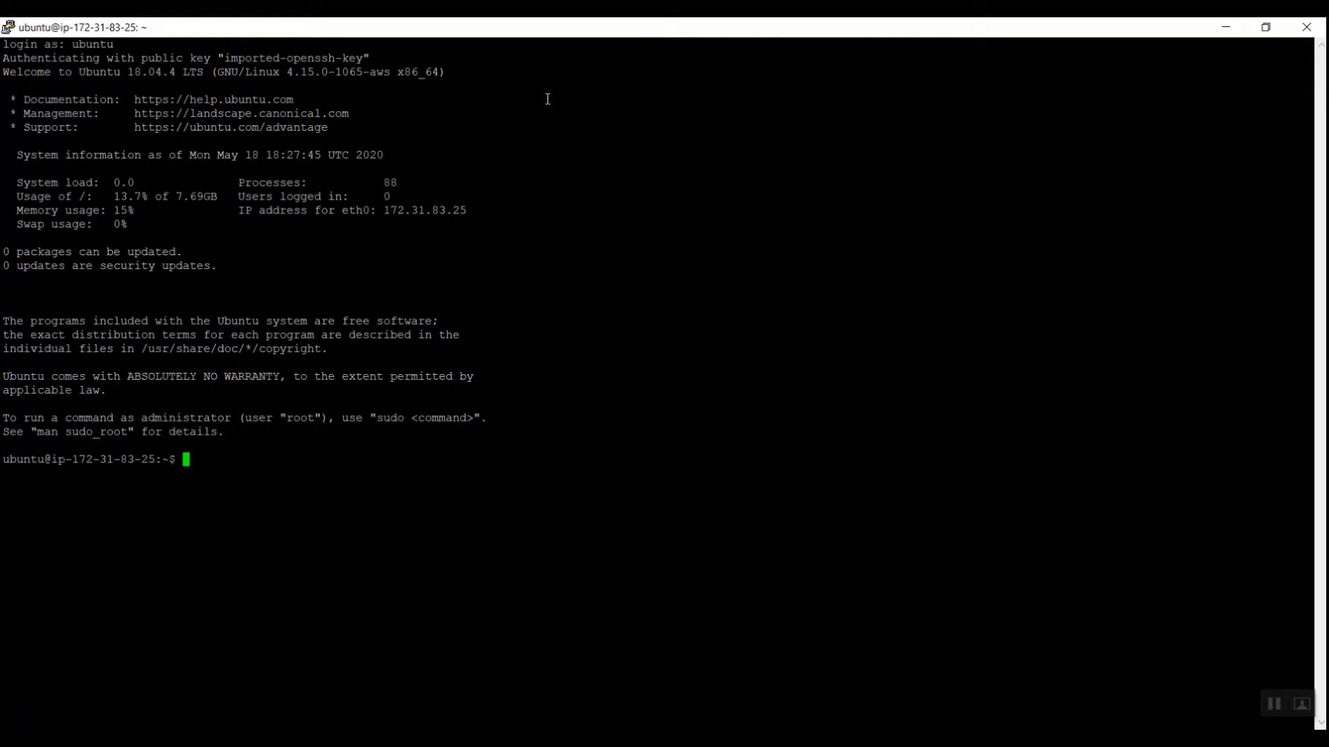
Switch to the root user with sudo su and refresh the package lists with apt-get update.
text(sudo su)
key(Return)
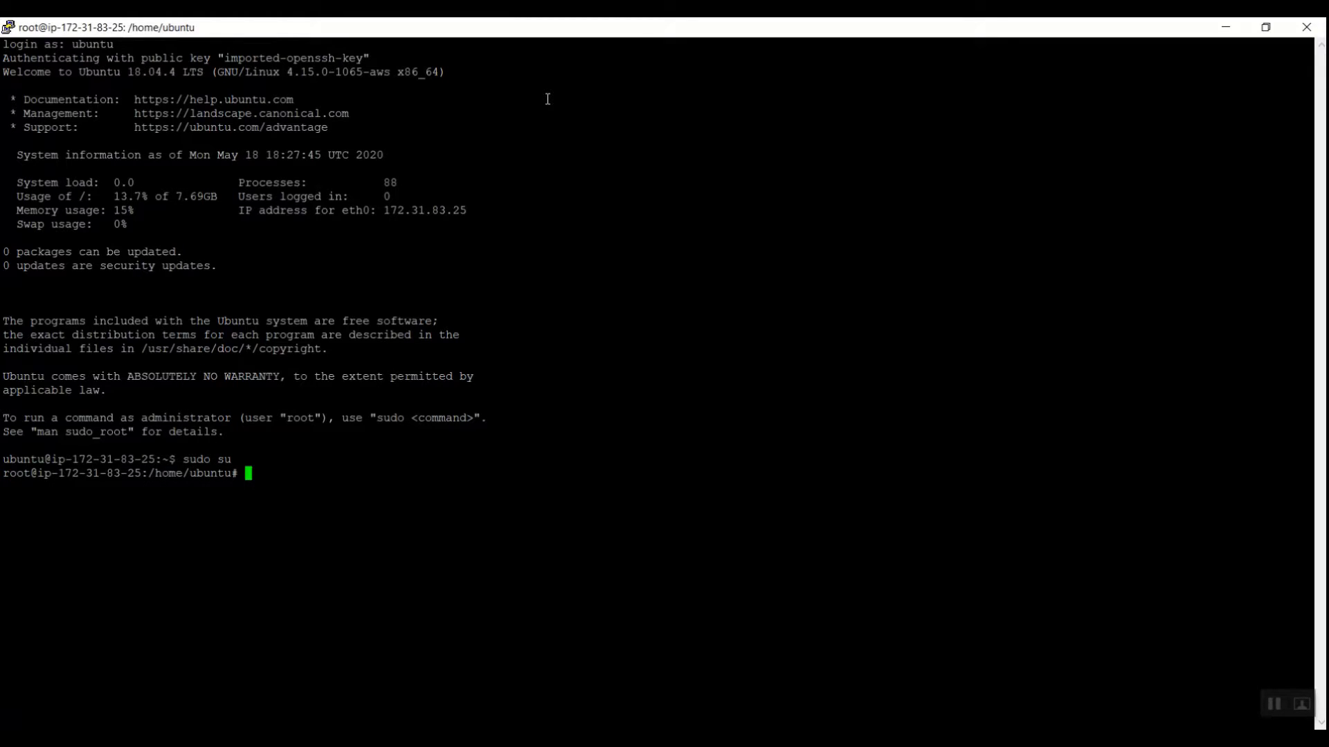
text(apt-get update)
key(Return)
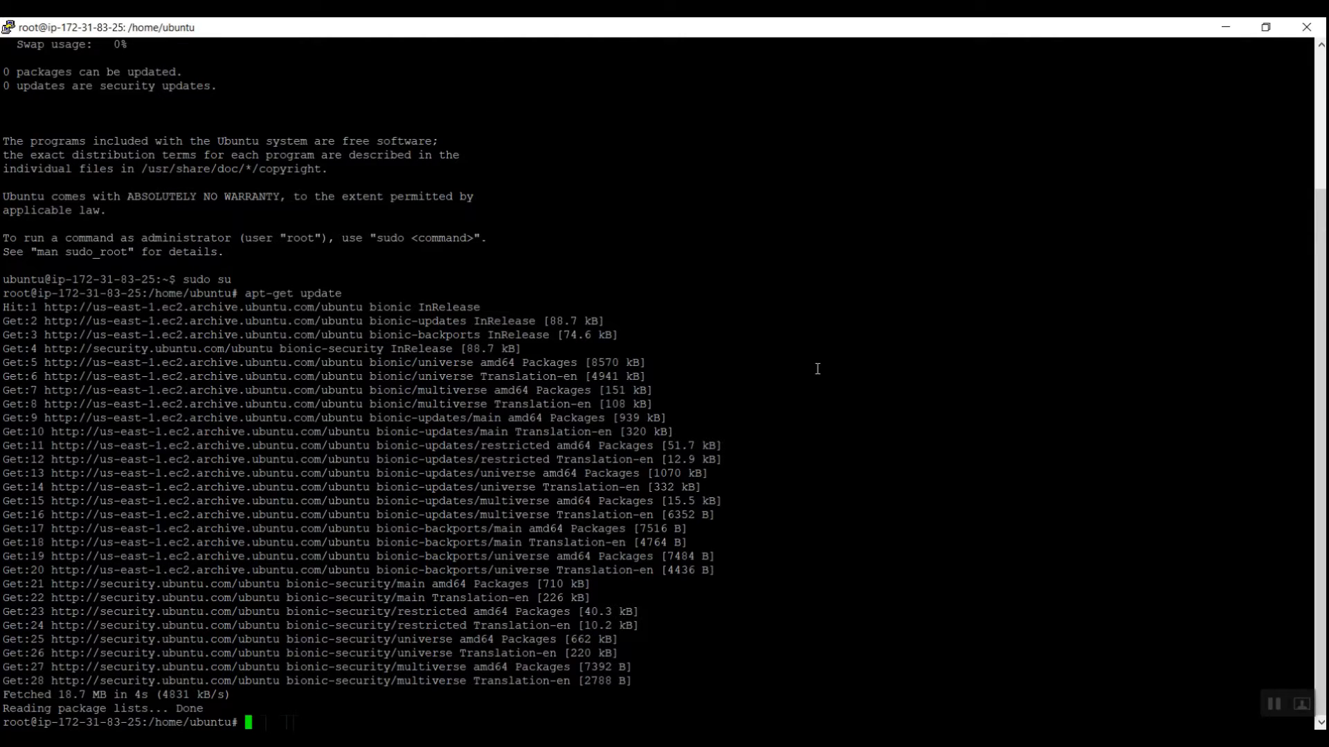
Install Apache with apt-get install apache2 -y, and check it with service apache2 status.
text(apt-get install apache2 )
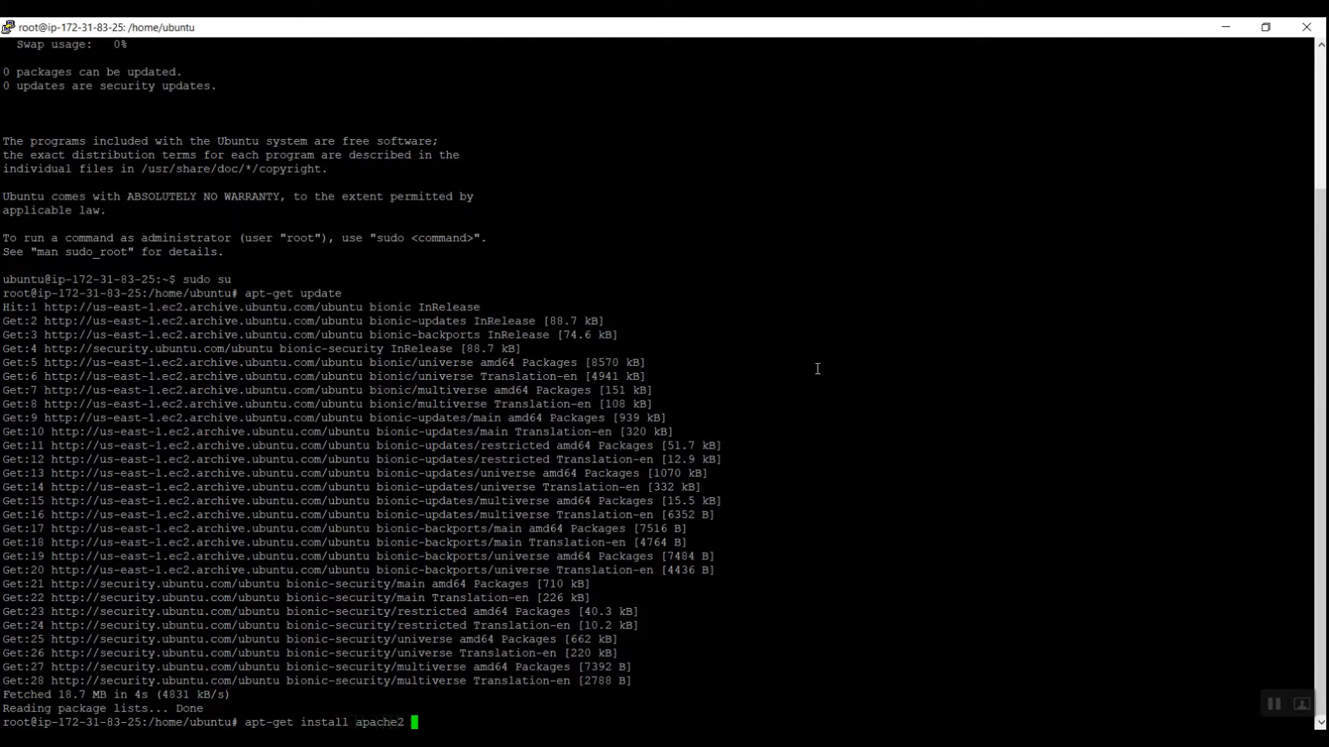
text(-y)
key(Return)
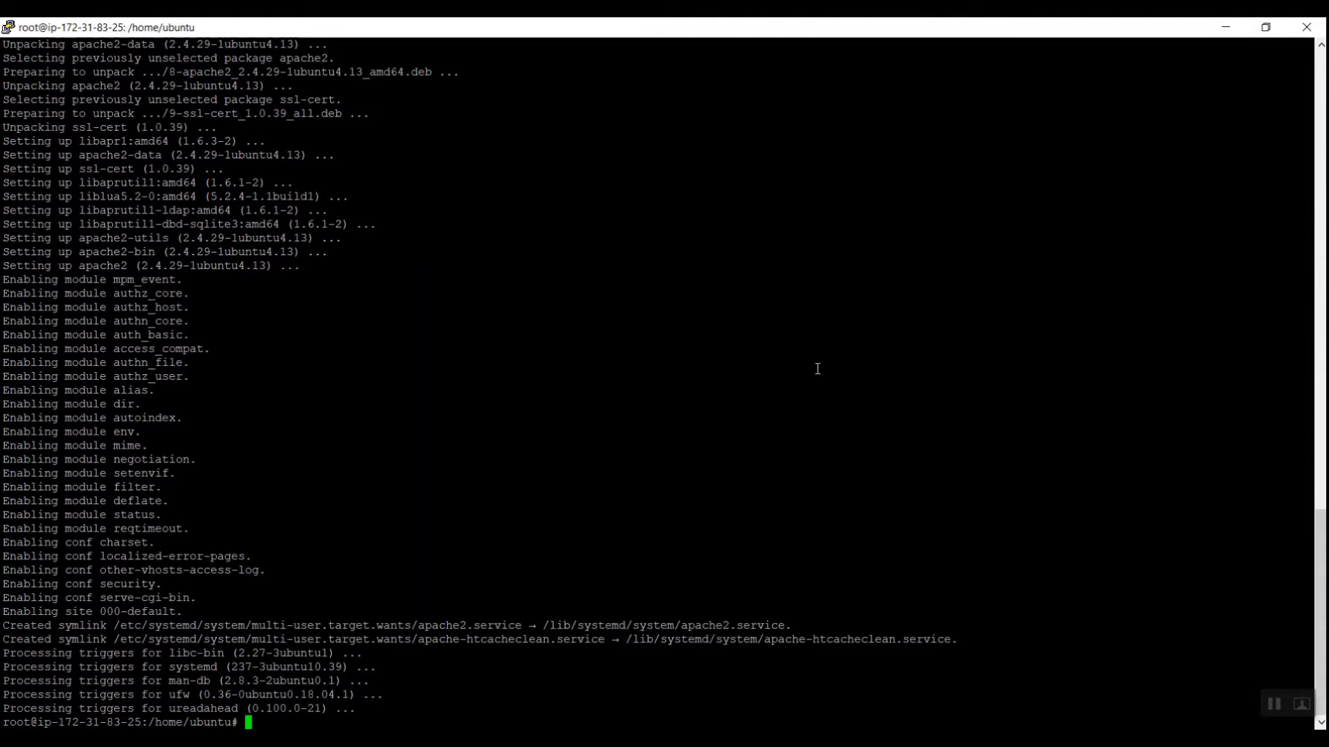
text(service apache2 status)
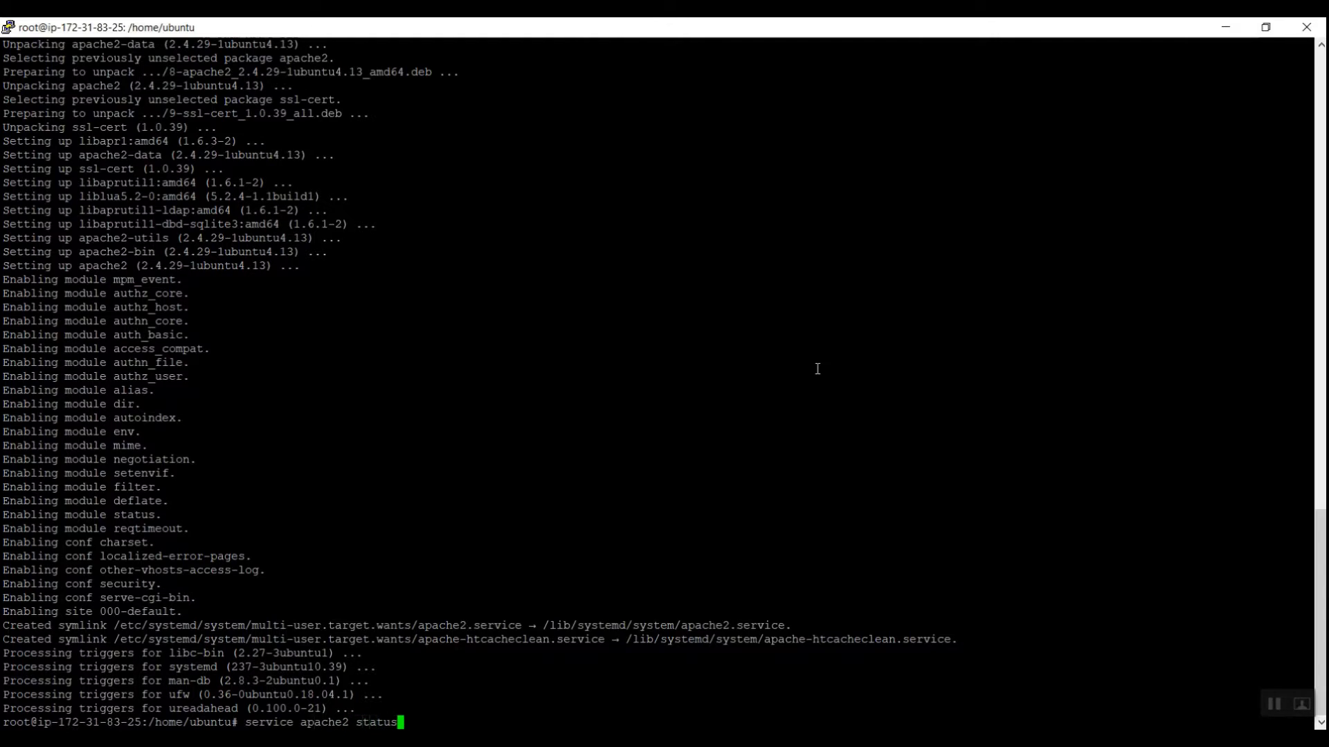
key(Return)
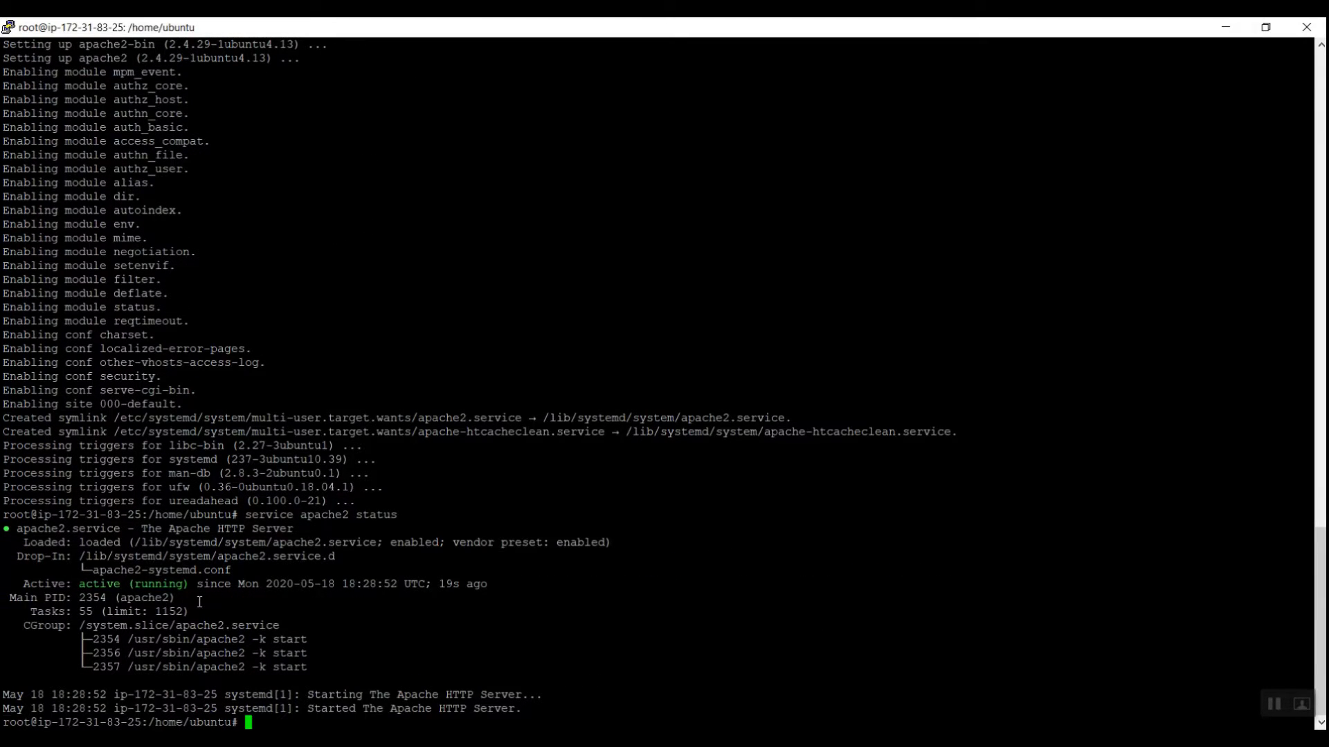
Check vm1's Apache default page by loading 18.212.171.79 in a new browser tab, and close that tab.
click(1226, 29)
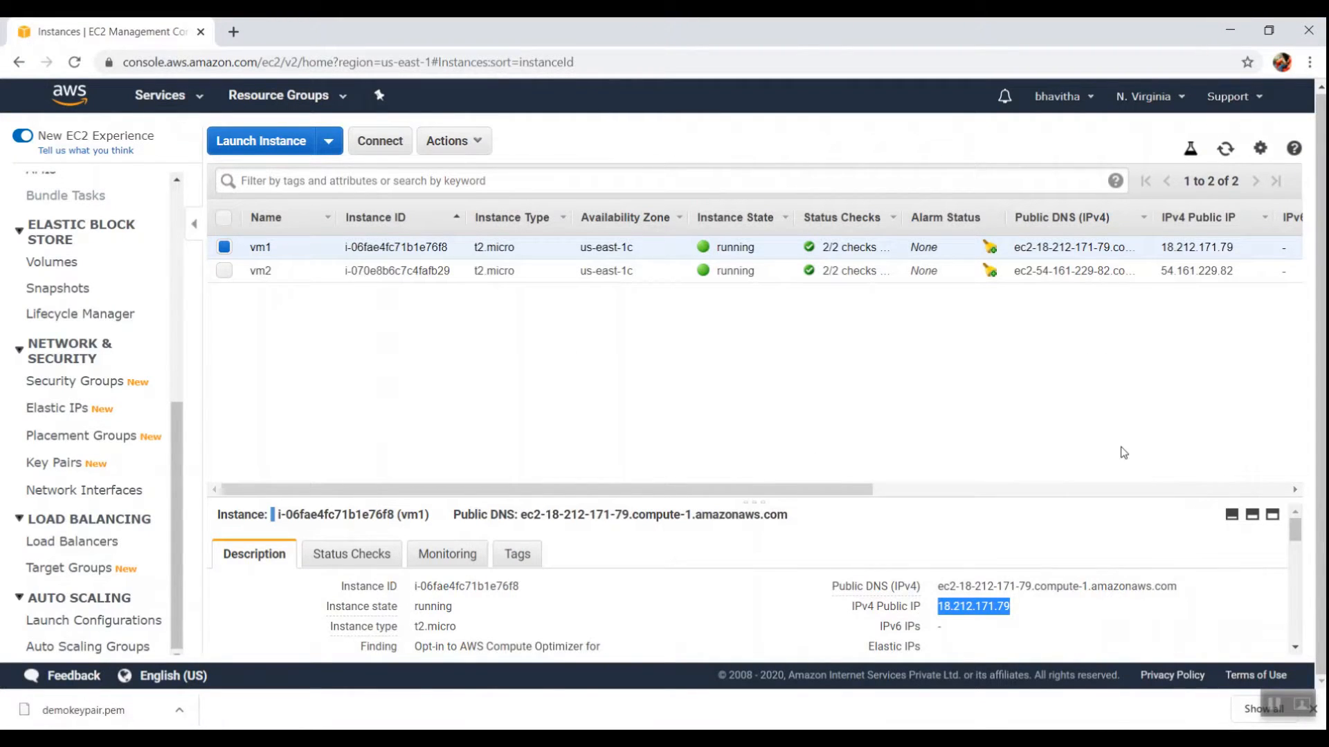
click(234, 31)
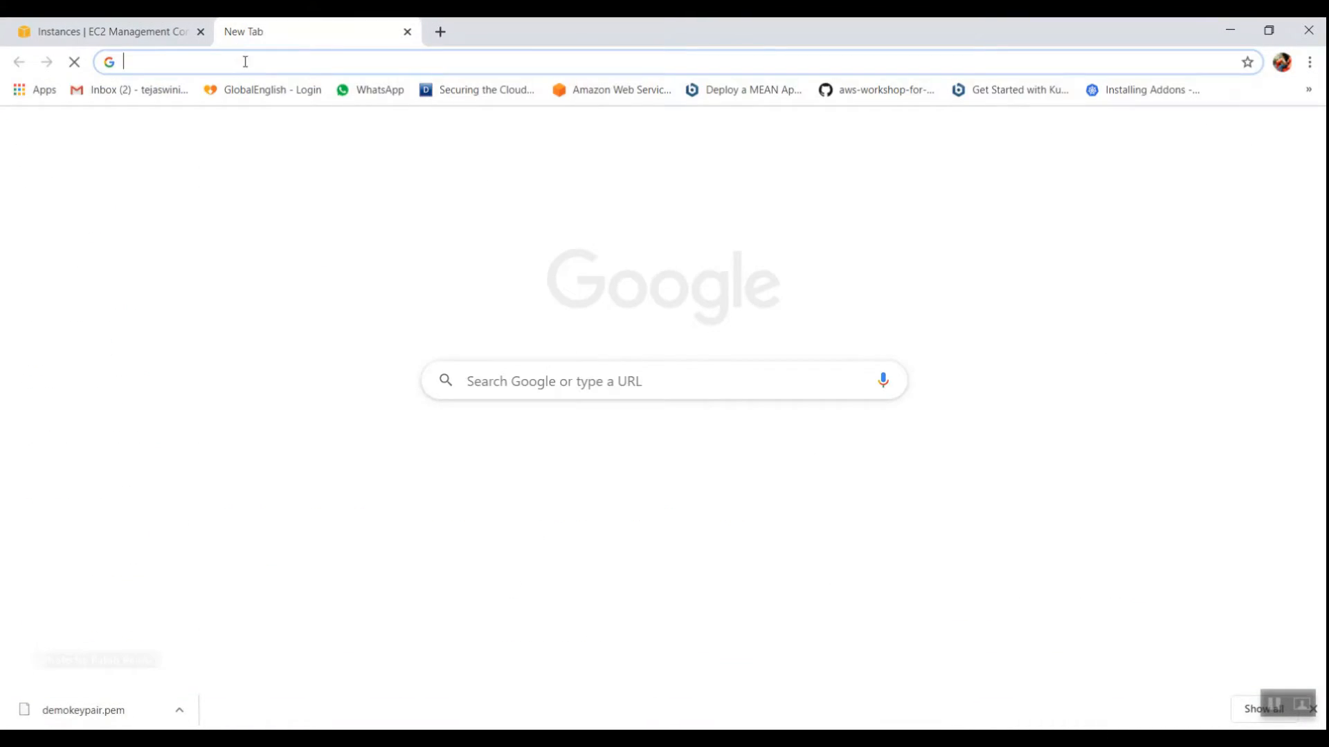
text(18.212.171.79)
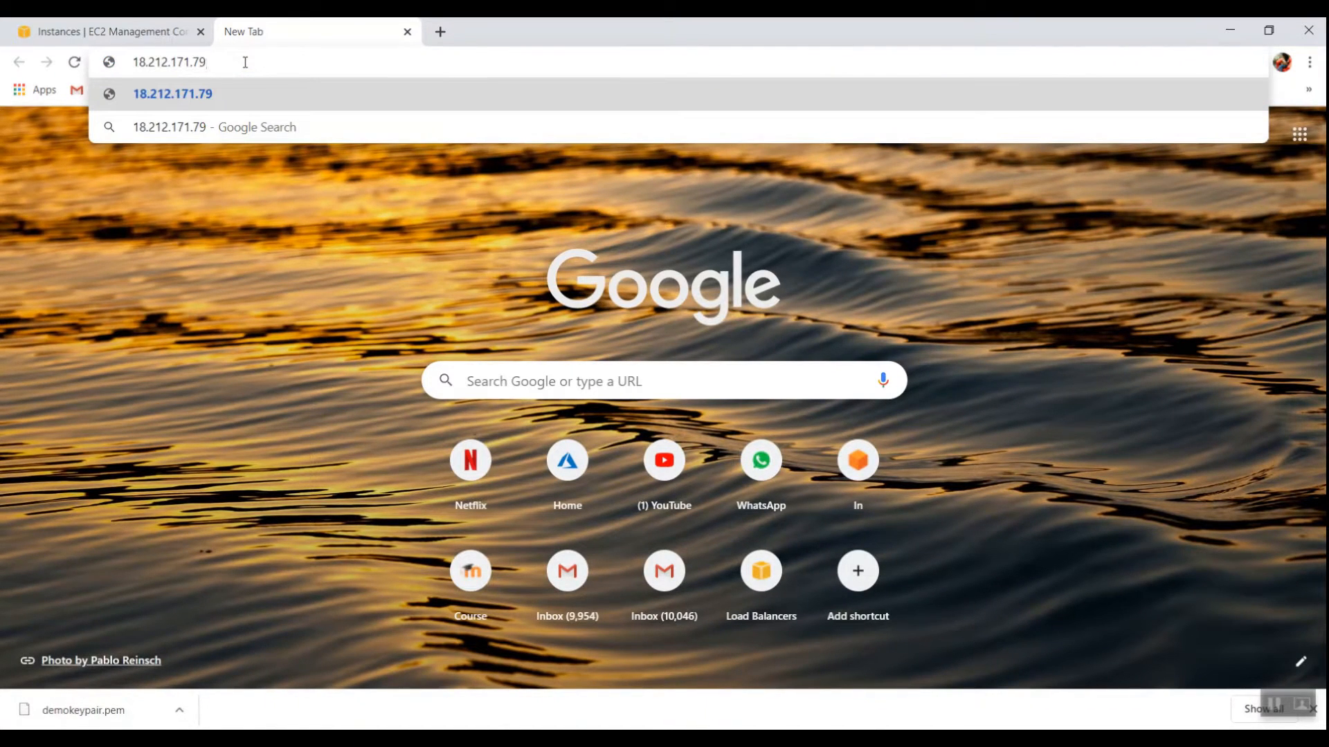
key(Return)
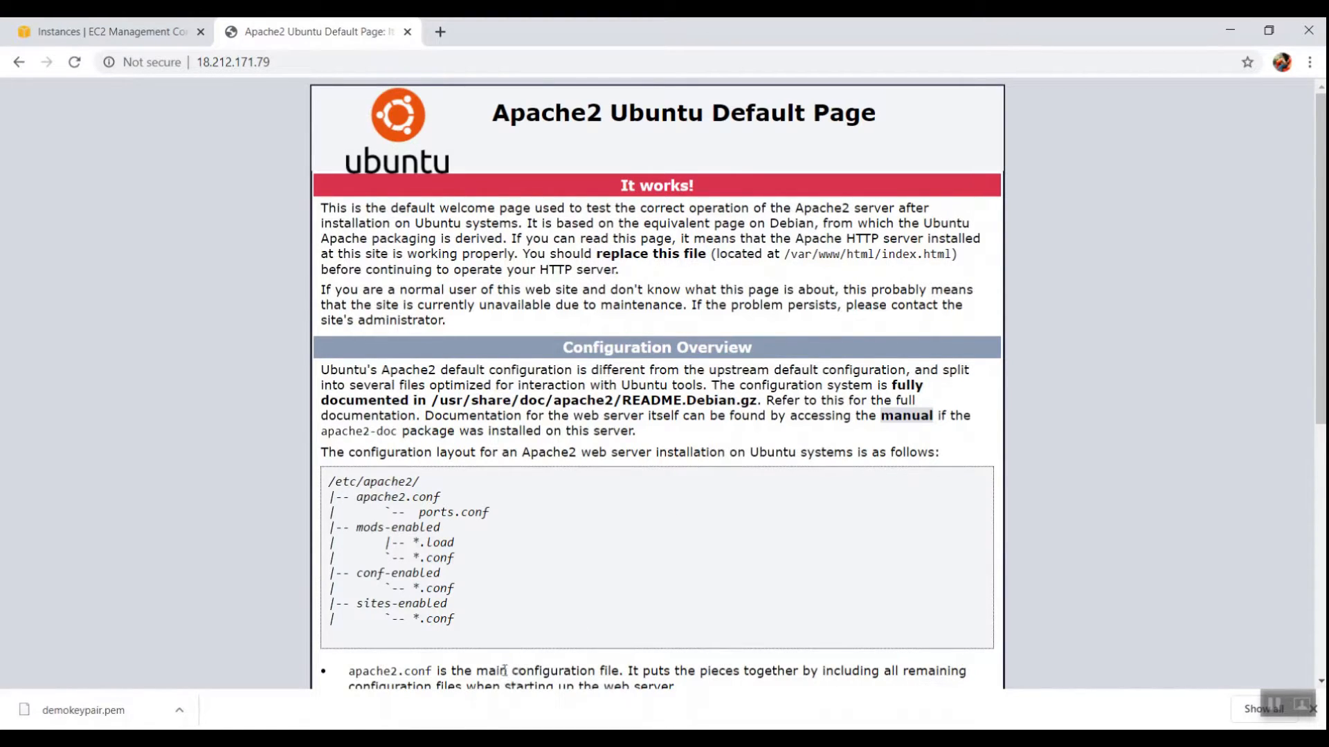
click(407, 32)
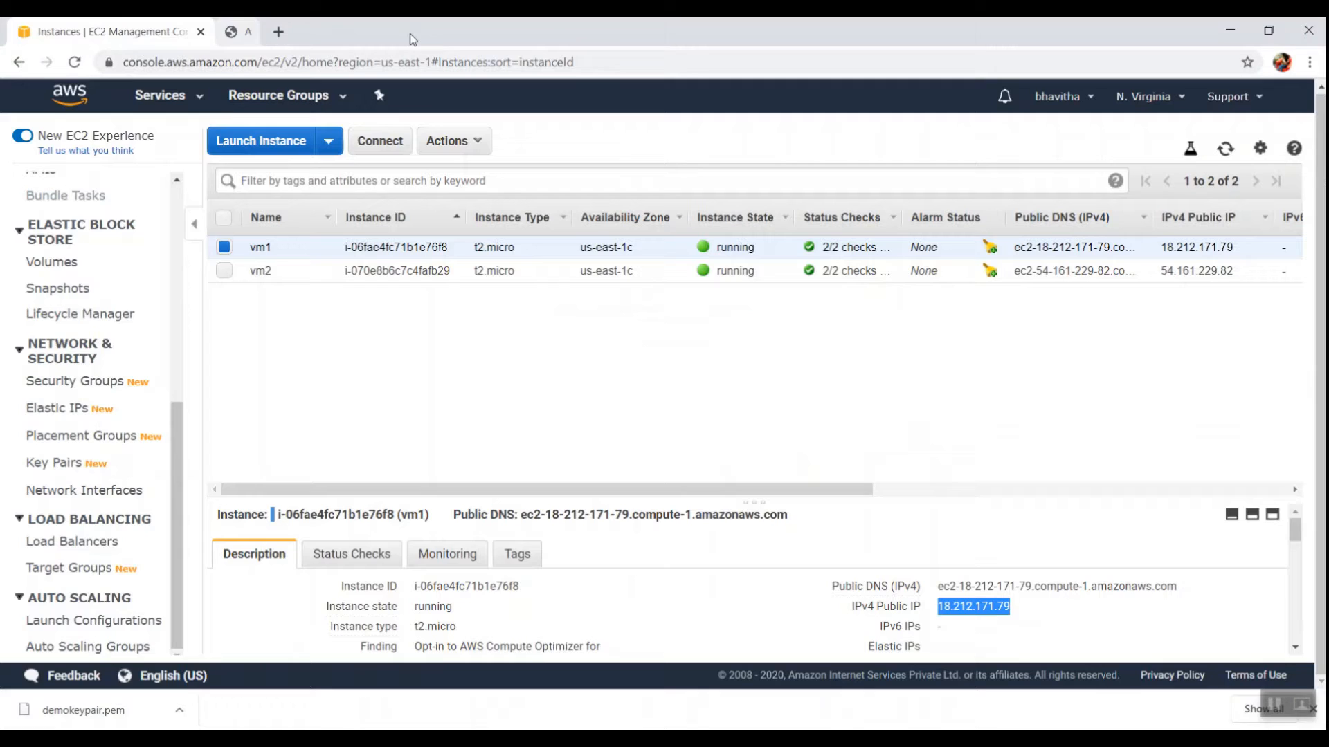
Copy vm2's IPv4 public IP, 54.161.229.82, from the EC2 console and enter it as the host name in a new PuTTY session.
click(268, 271)
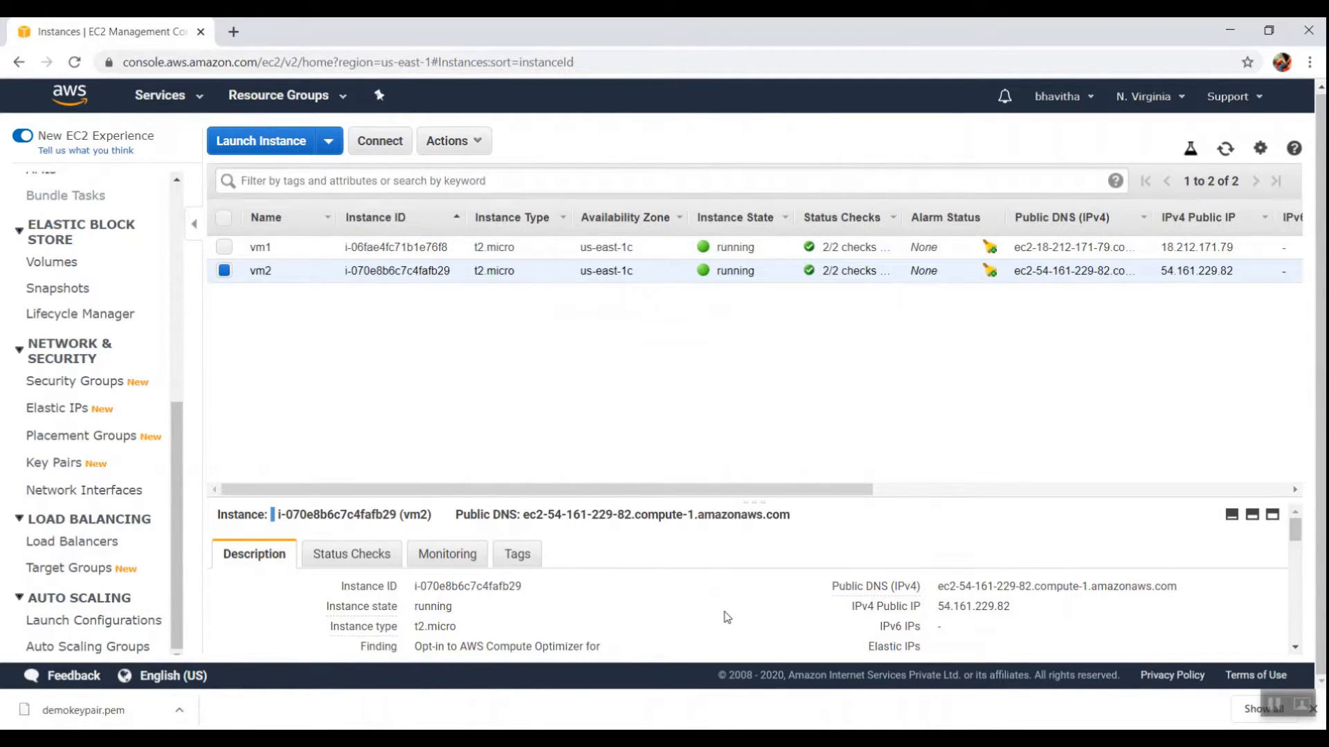
scroll(727, 616, down, 1)
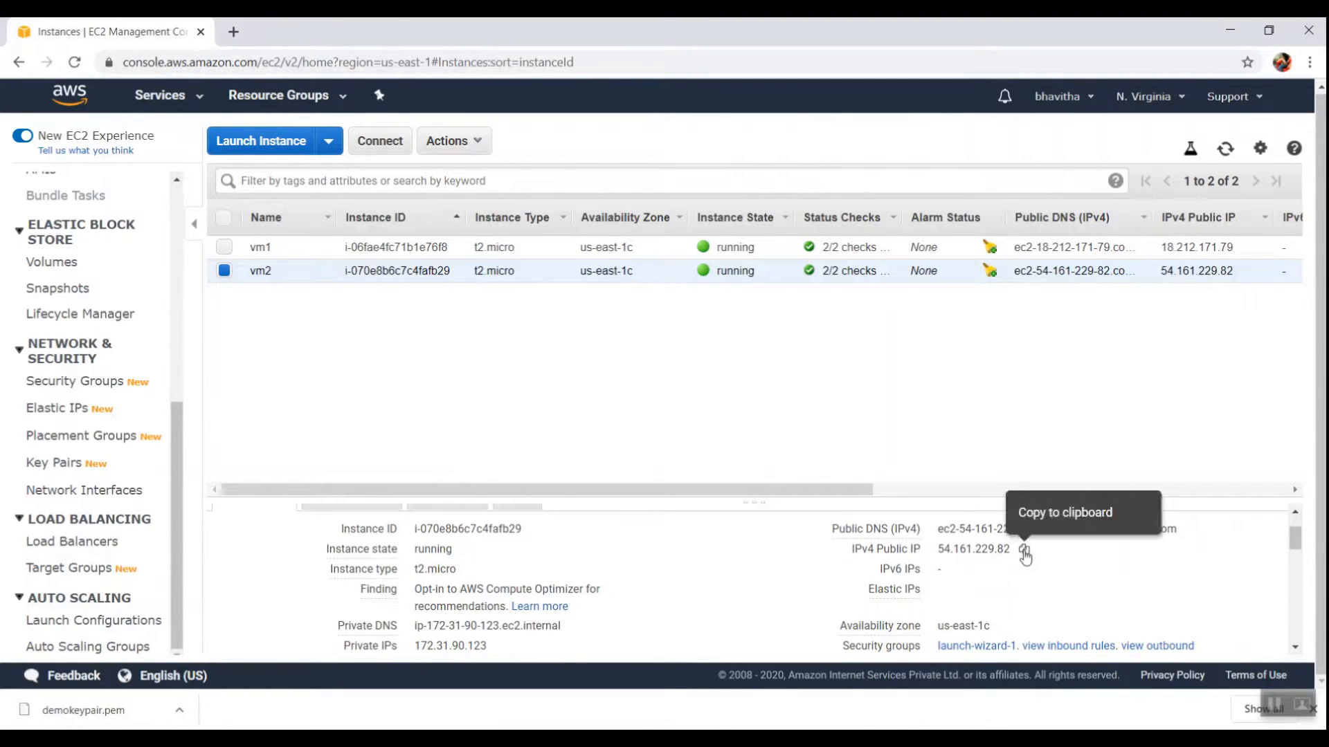
click(1024, 552)
key(ctrl+c)
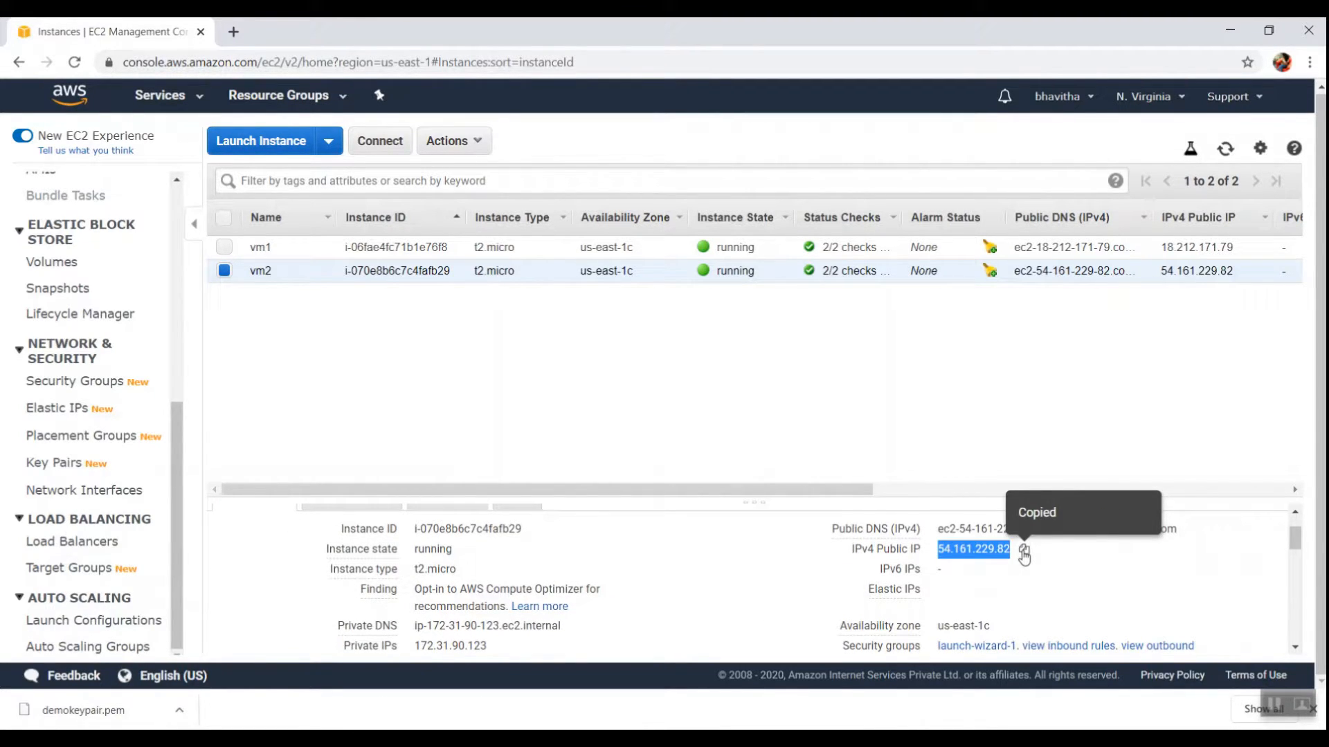
key(super)
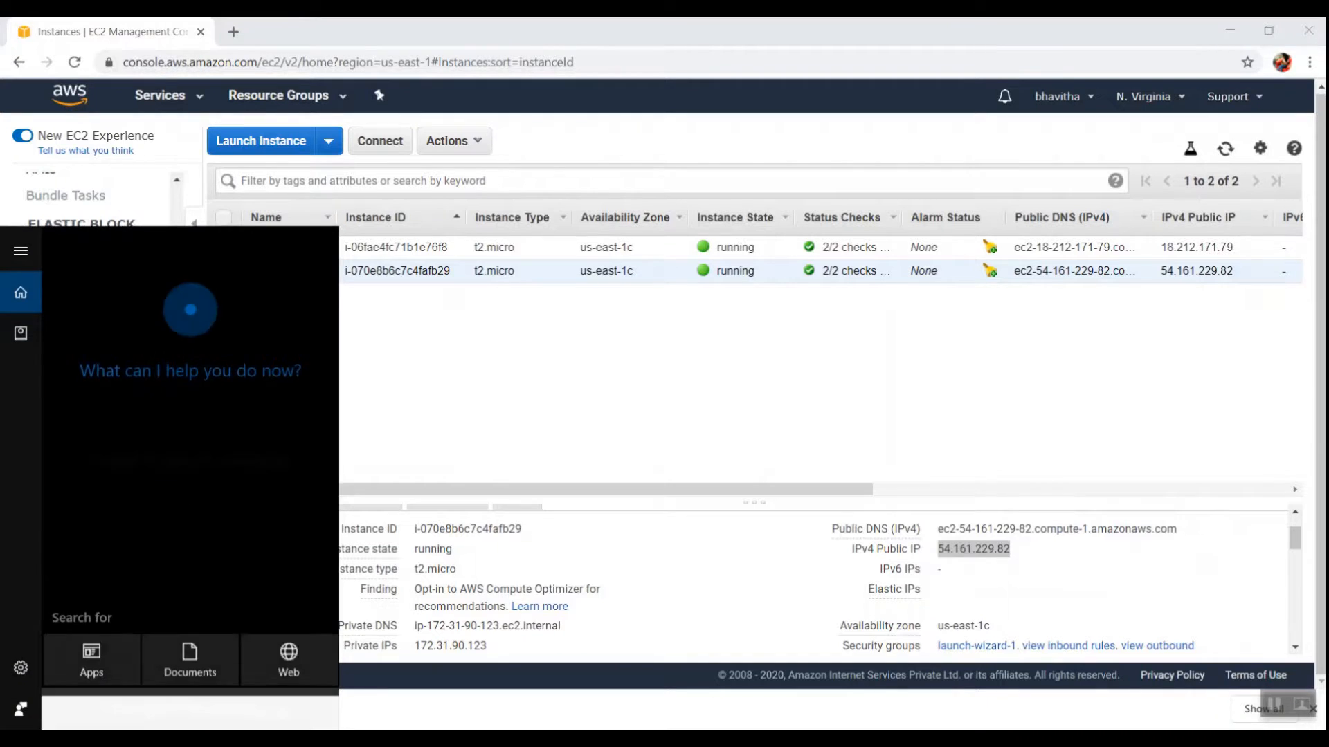
text(putty)
key(Return)
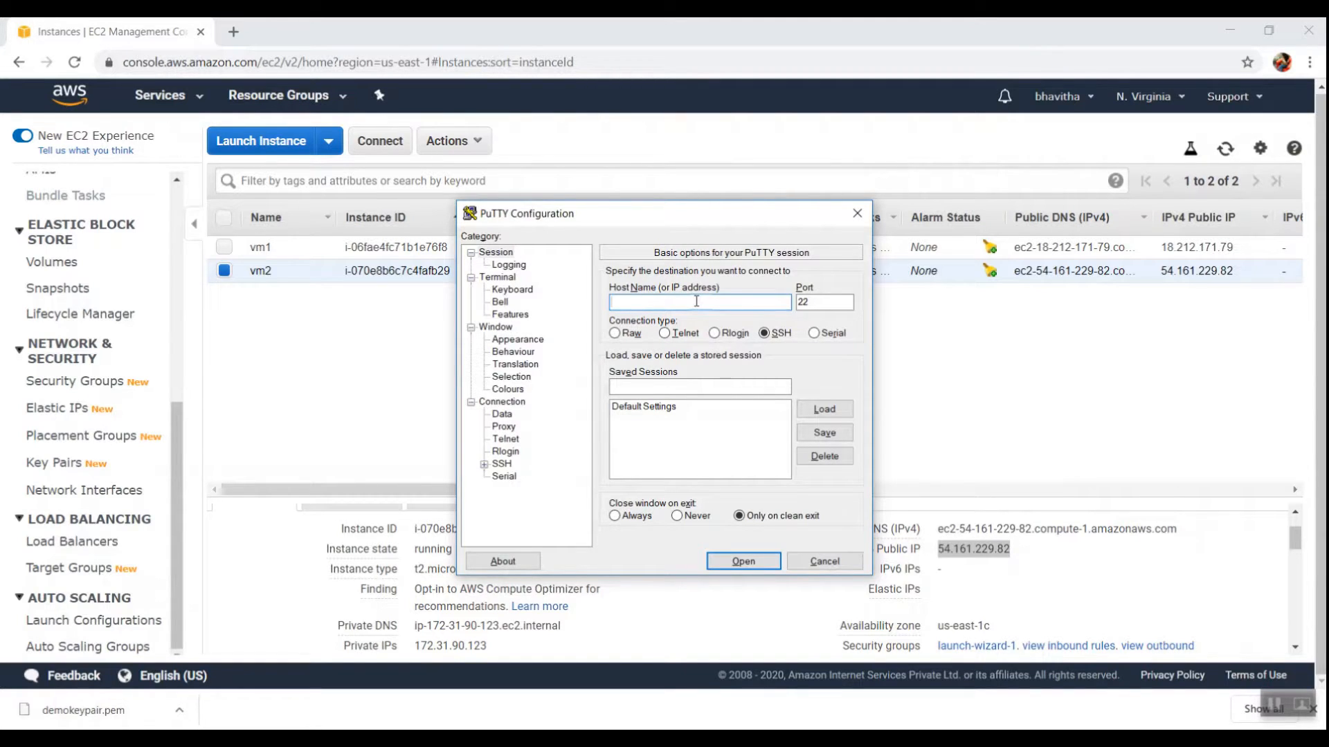
key(ctrl+v)
Set demokey.ppk as the private key file for the vm2 session's SSH authentication.
double_click(501, 463)
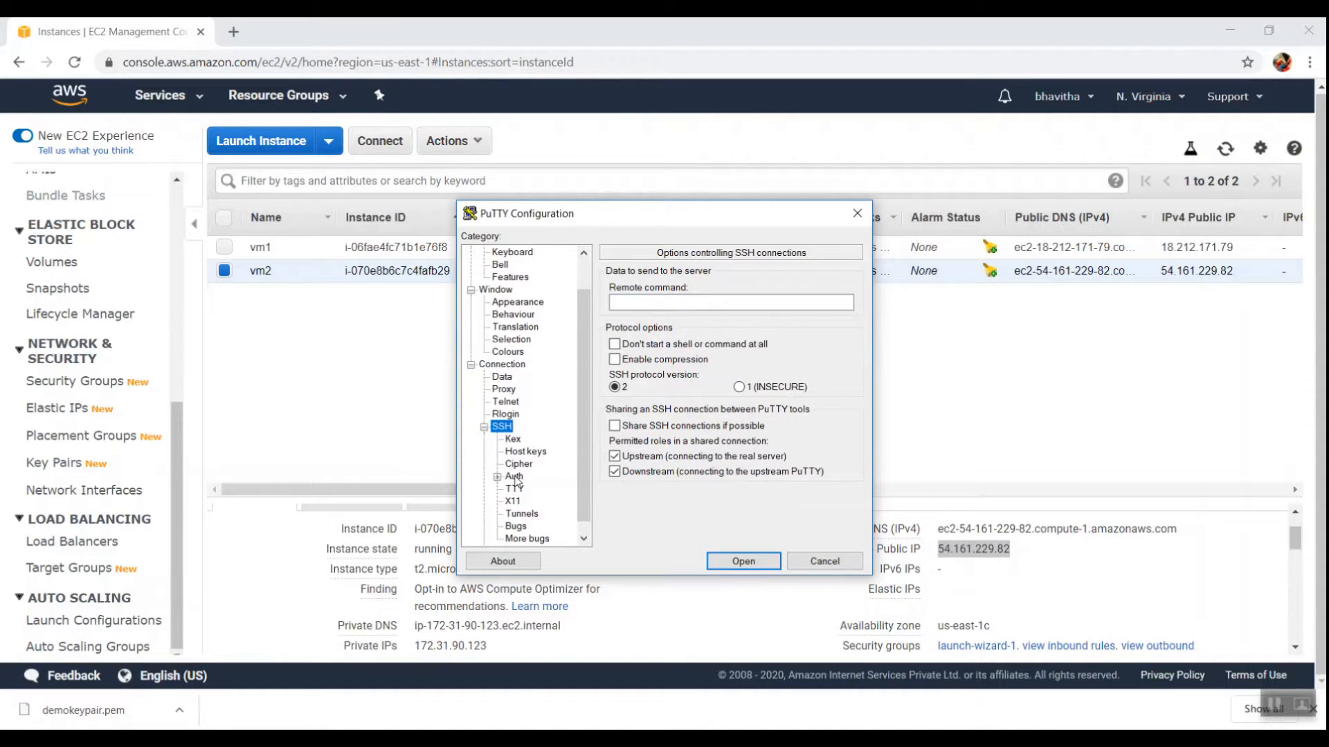
click(513, 478)
click(822, 447)
double_click(661, 382)
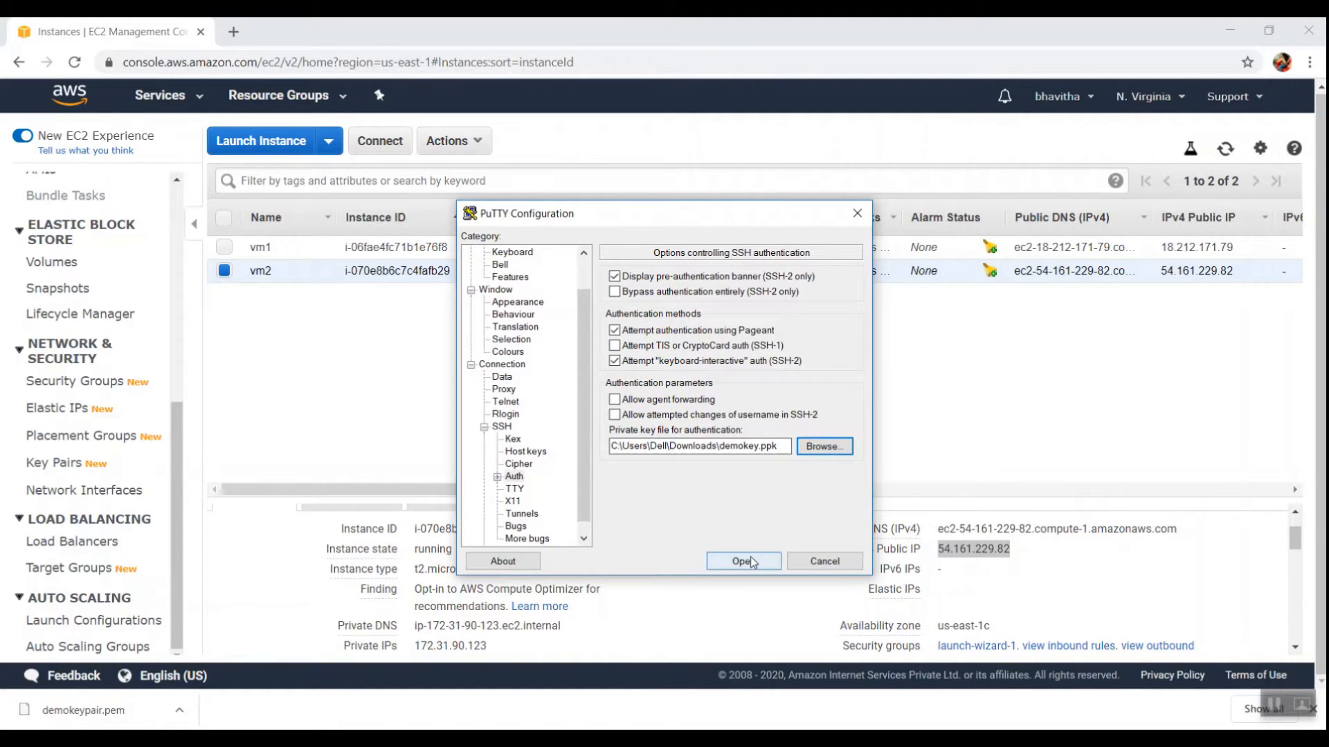
Open the SSH session to vm2, trusting its host key, and log in as ubuntu in a maximized terminal.
click(750, 558)
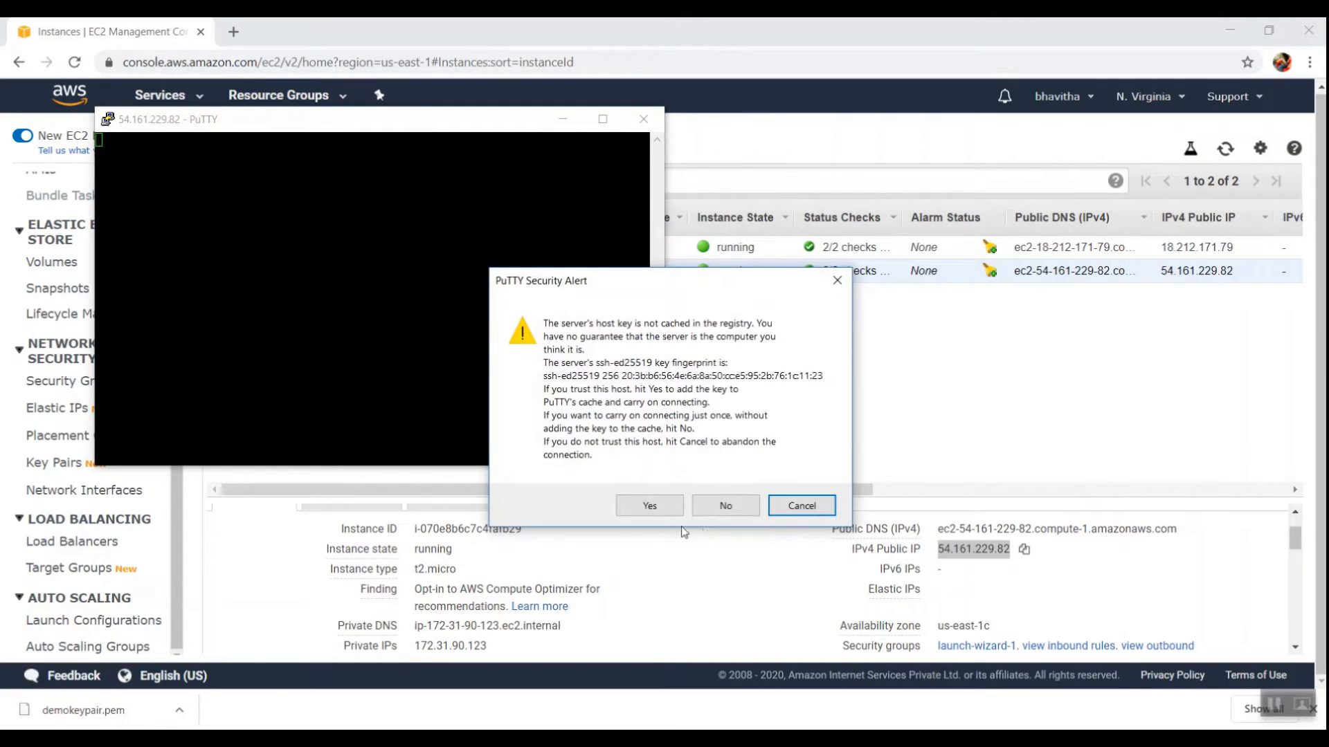
click(649, 503)
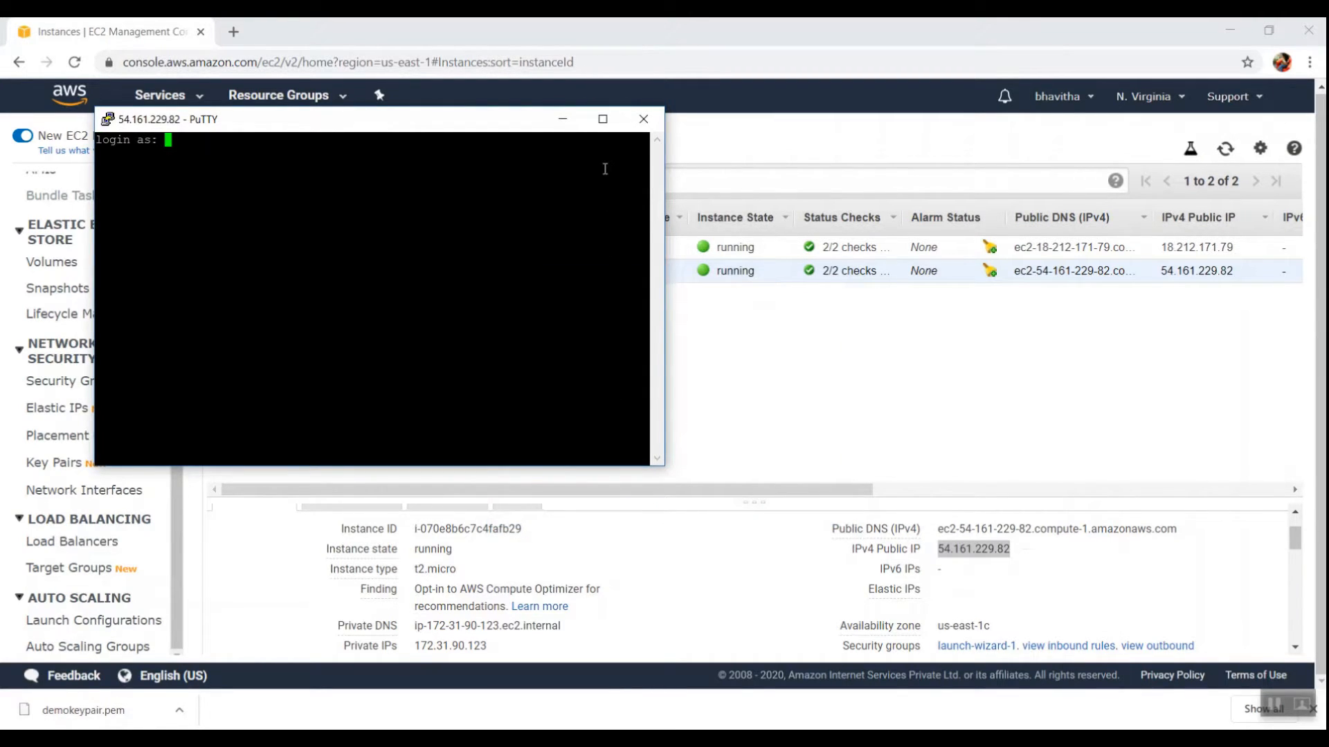
click(603, 119)
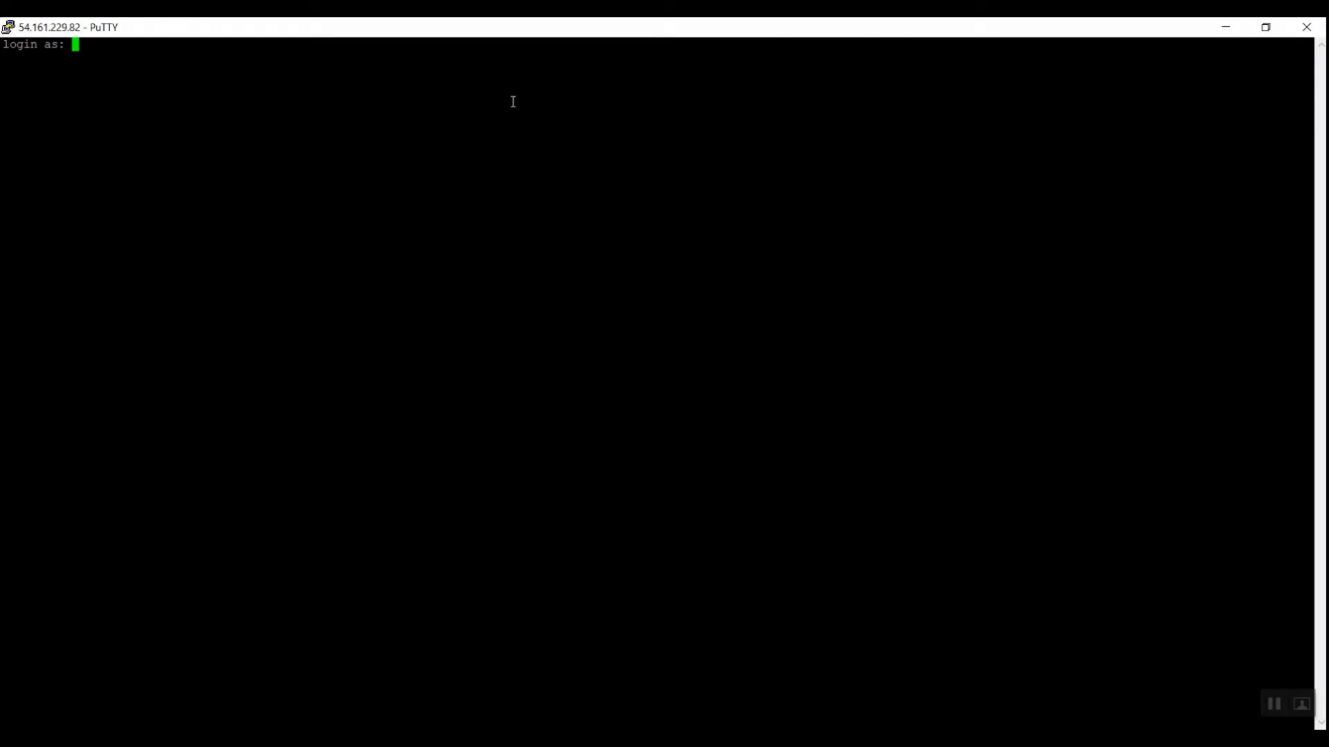
text(ubuntu)
key(Return)
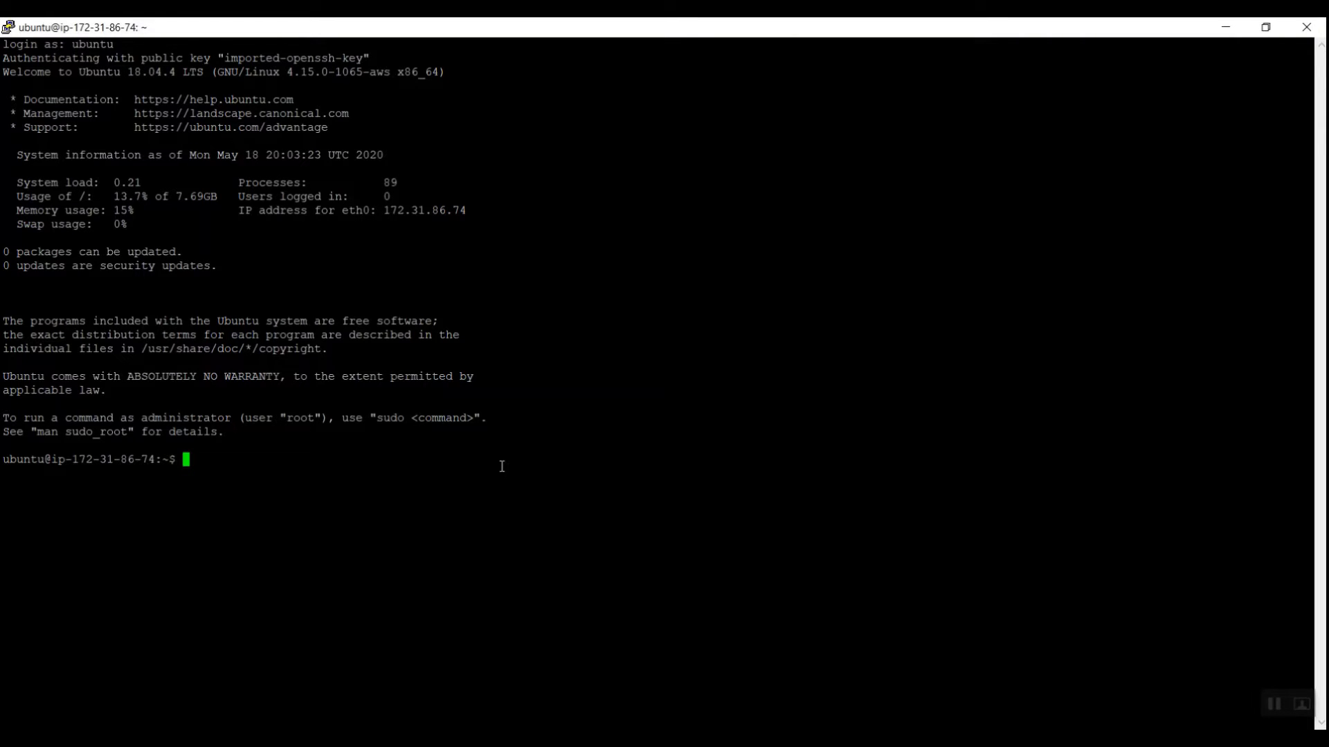
On vm2, switch to the root user with sudo su and refresh the package lists with apt-get update.
text(sudo su)
key(Return)
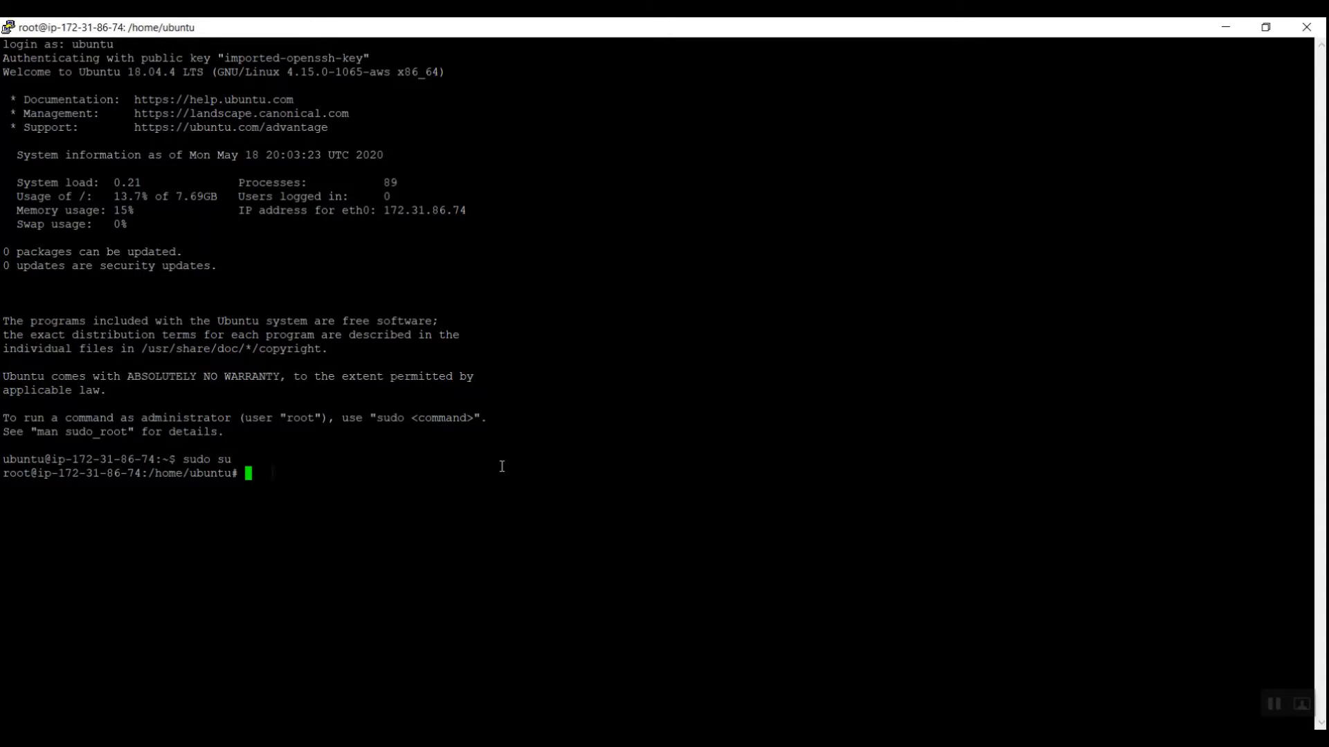
text(apt-get update)
key(Return)
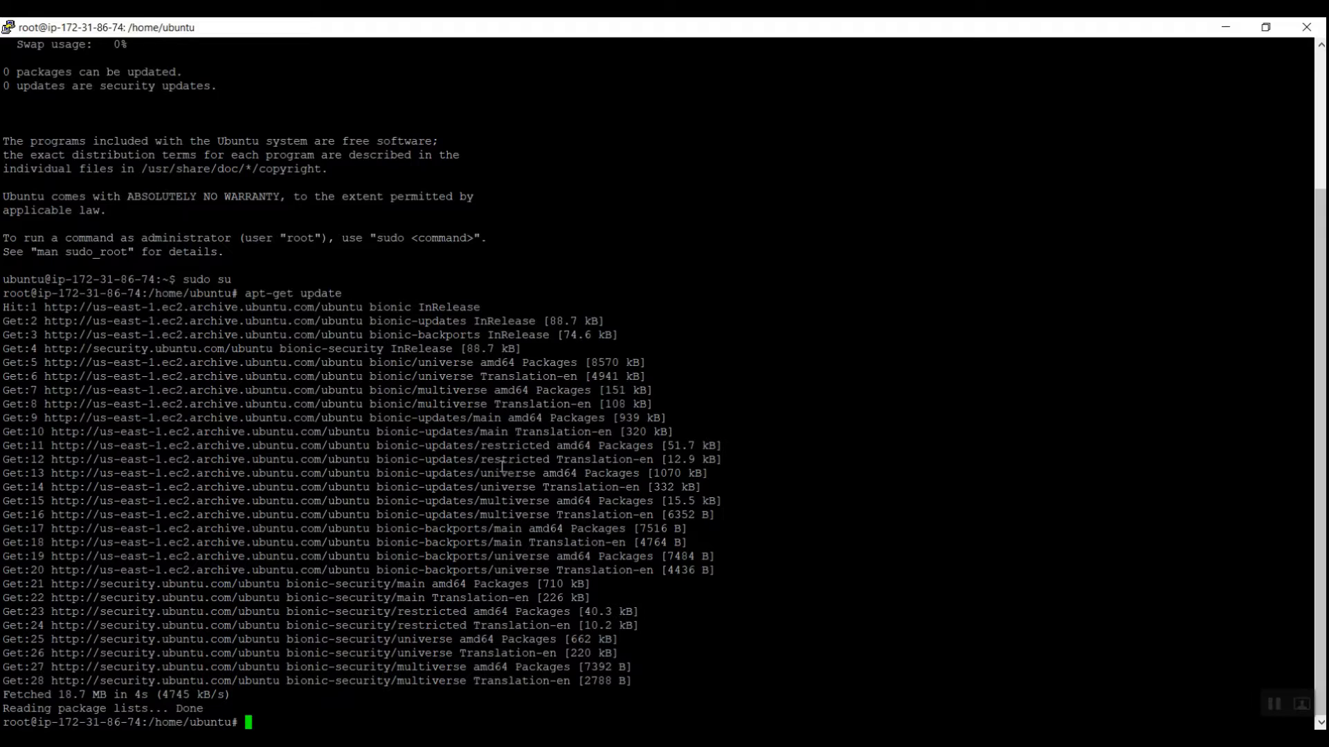
Install Apache on vm2 with apt-get install apache2 -y, and check it with service apache2 status.
text(apt-get install apach)
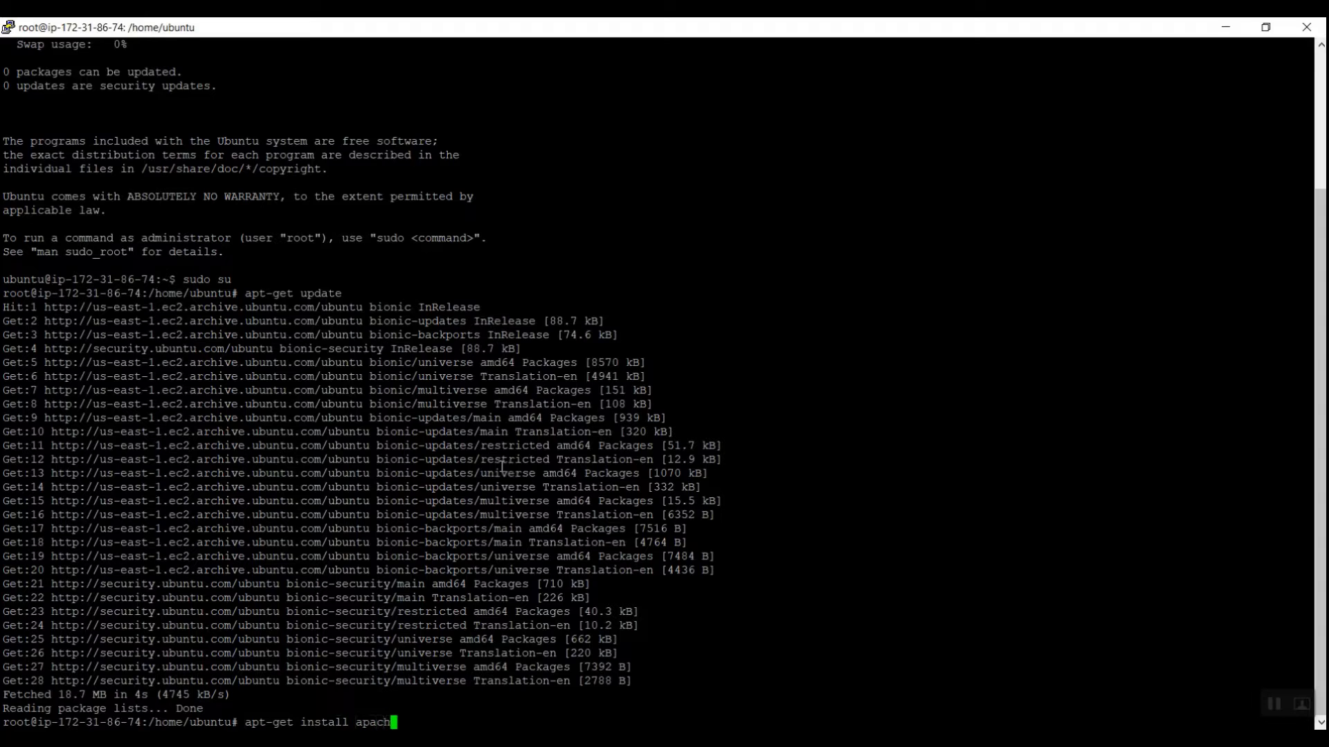
text(e2 -y)
key(Return)
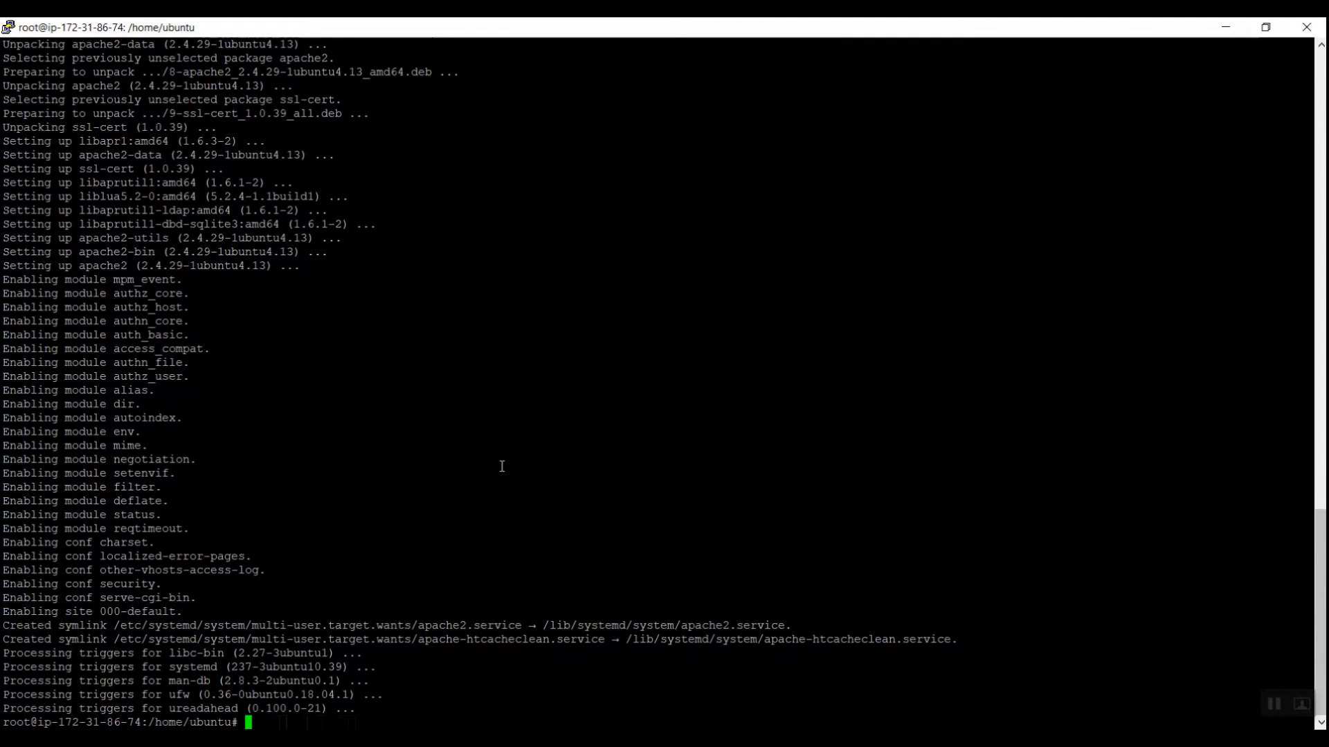
text(service apache2 status)
key(Return)
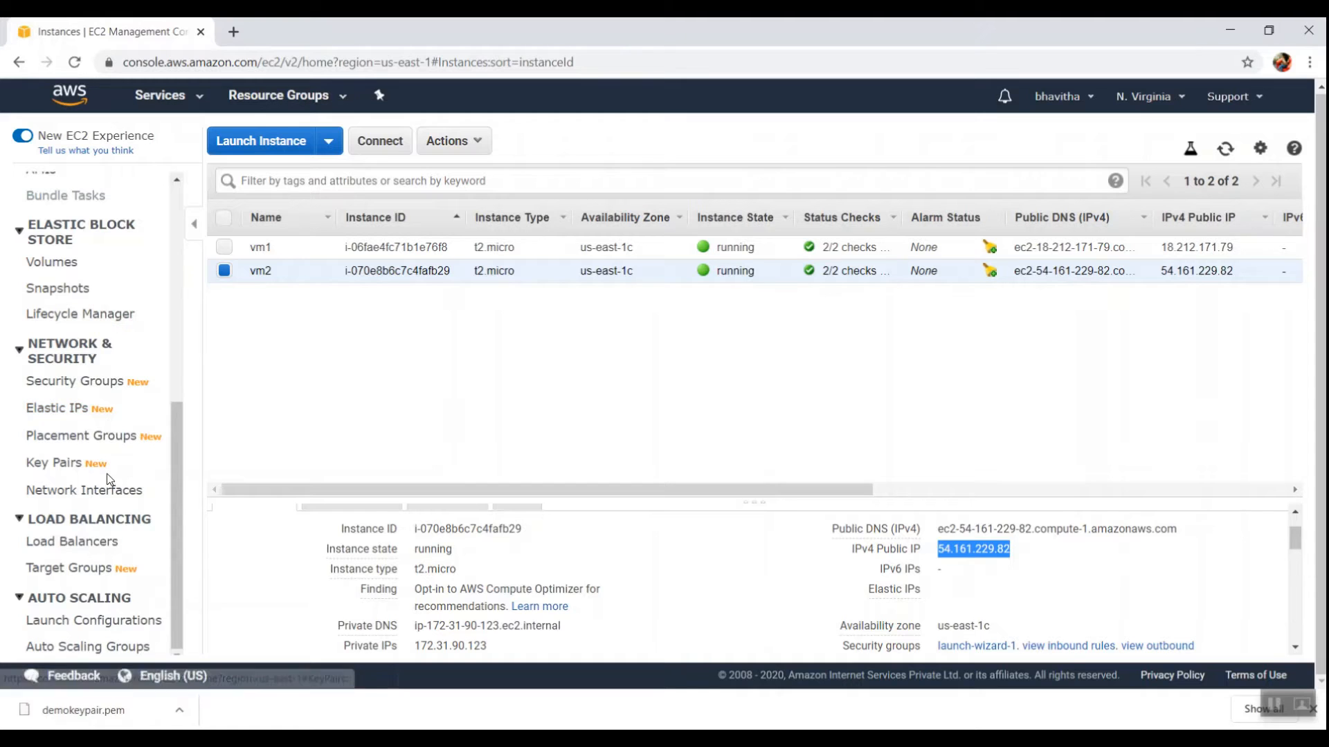
Open the Load Balancers page of the EC2 console and start creating a Classic Load Balancer.
scroll(107, 474, up, 5)
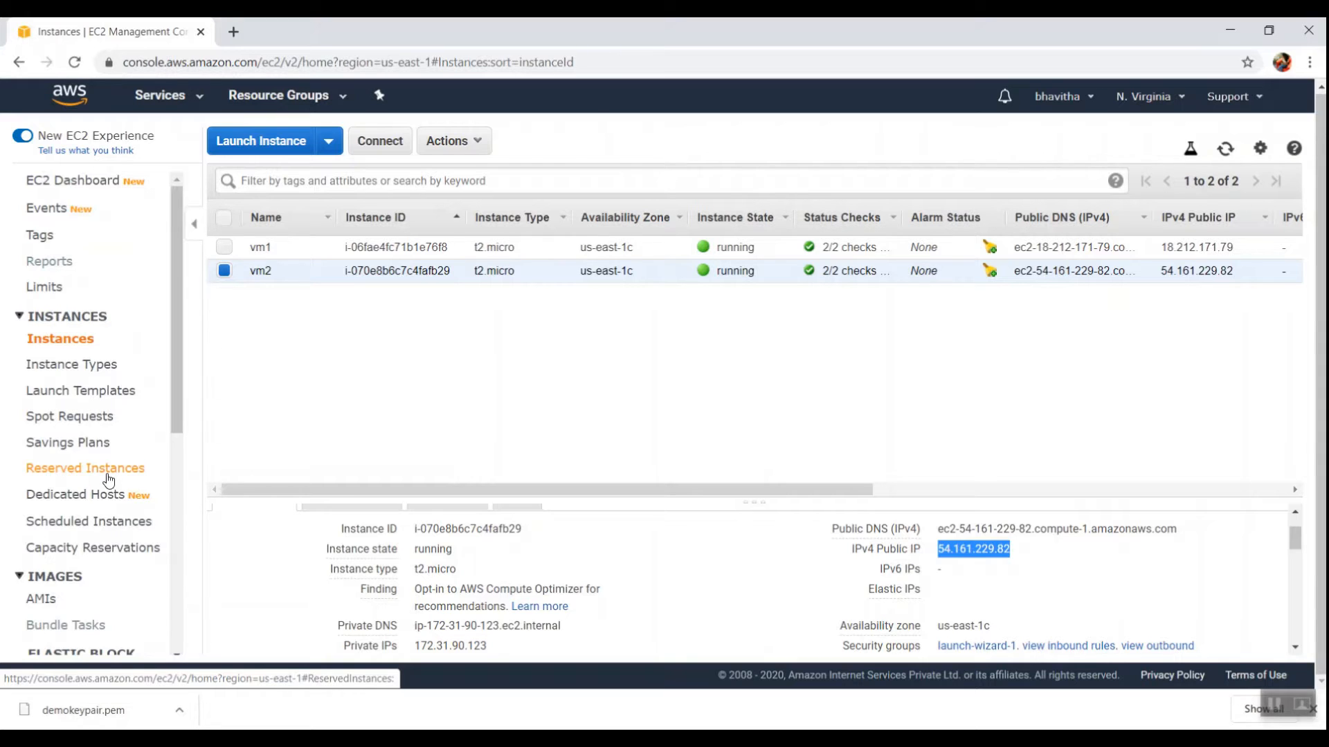
scroll(106, 457, down, 1)
scroll(105, 457, down, 6)
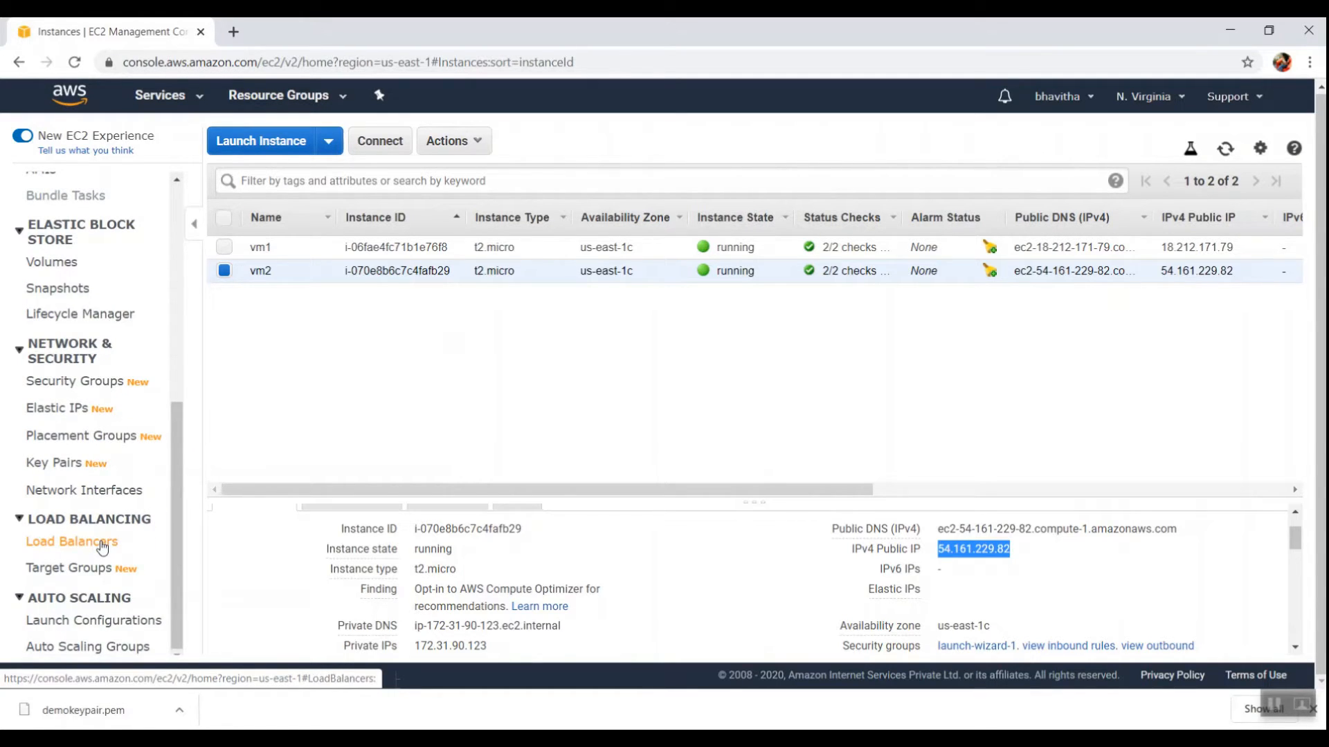
click(102, 547)
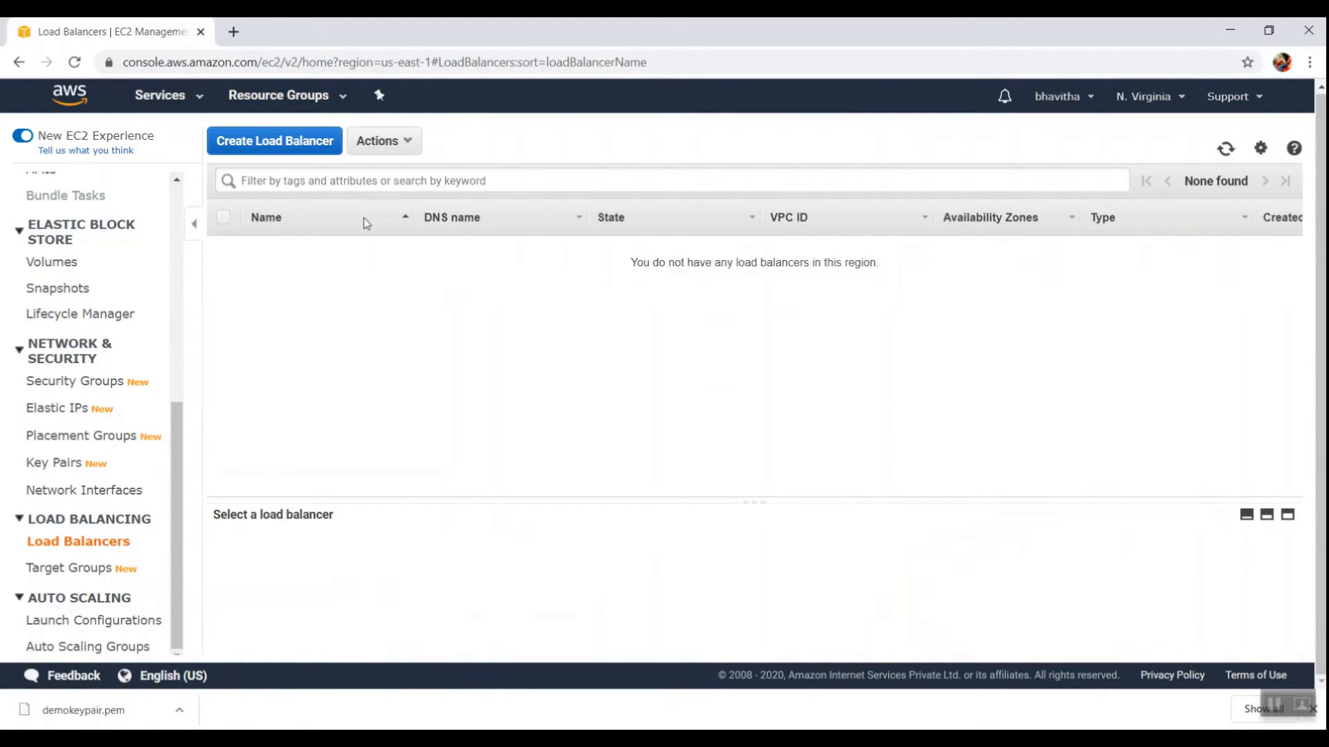
click(296, 145)
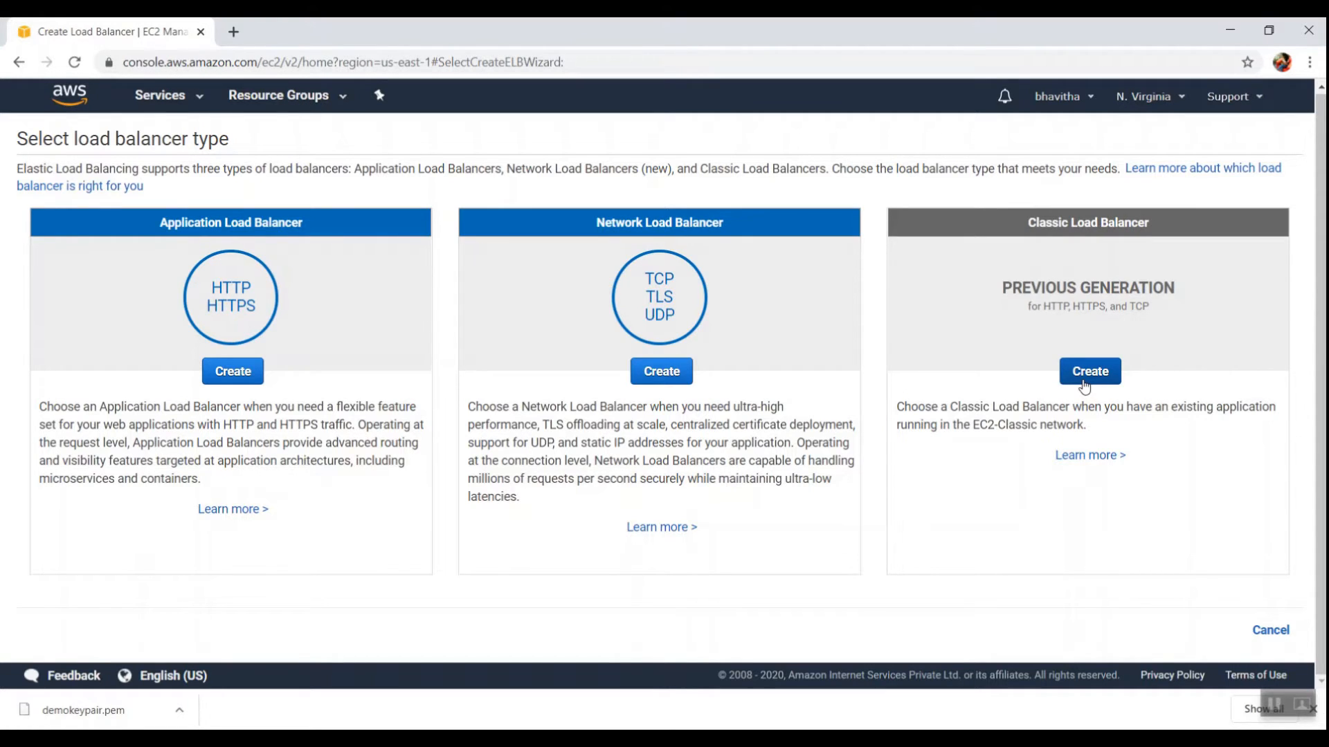
click(1086, 374)
key(alt+Left)
click(1104, 385)
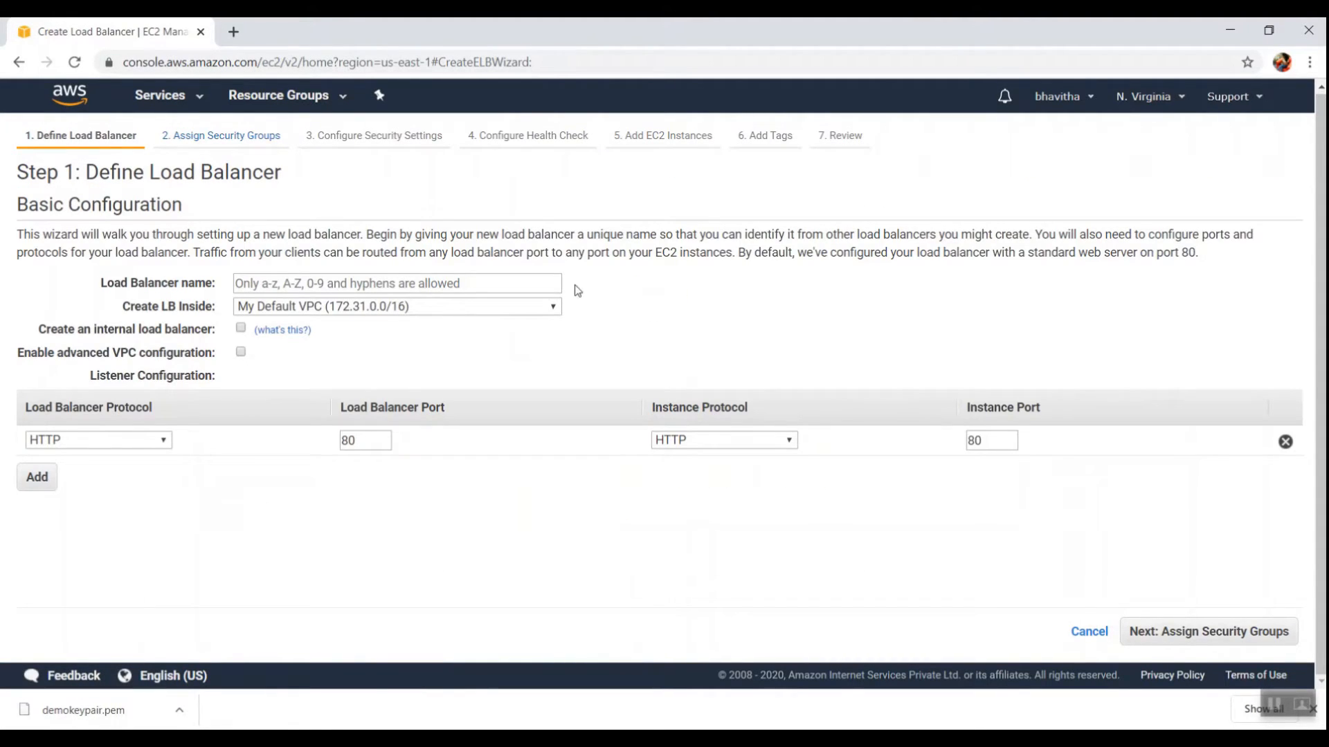
Name the load balancer myloadbalancer, keep the HTTP port 80 listener, and continue to Assign Security Groups.
click(544, 282)
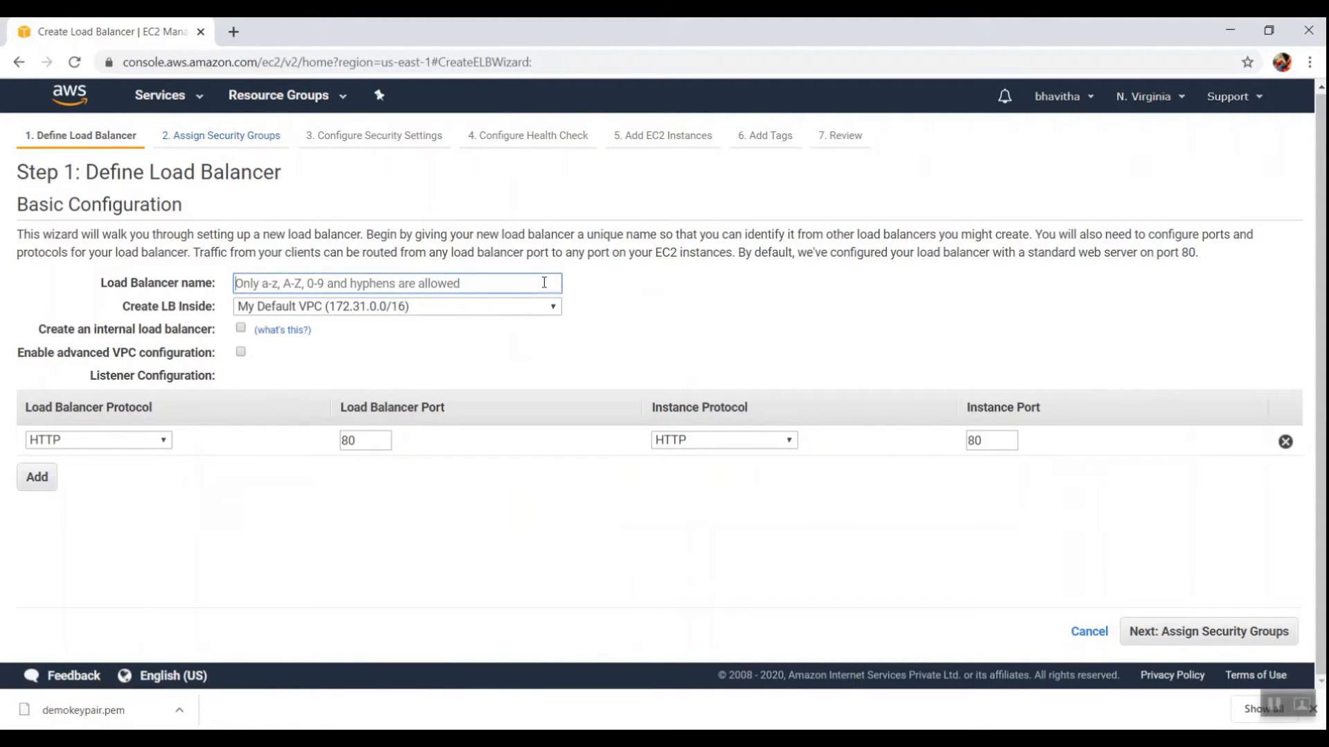
text(mylo)
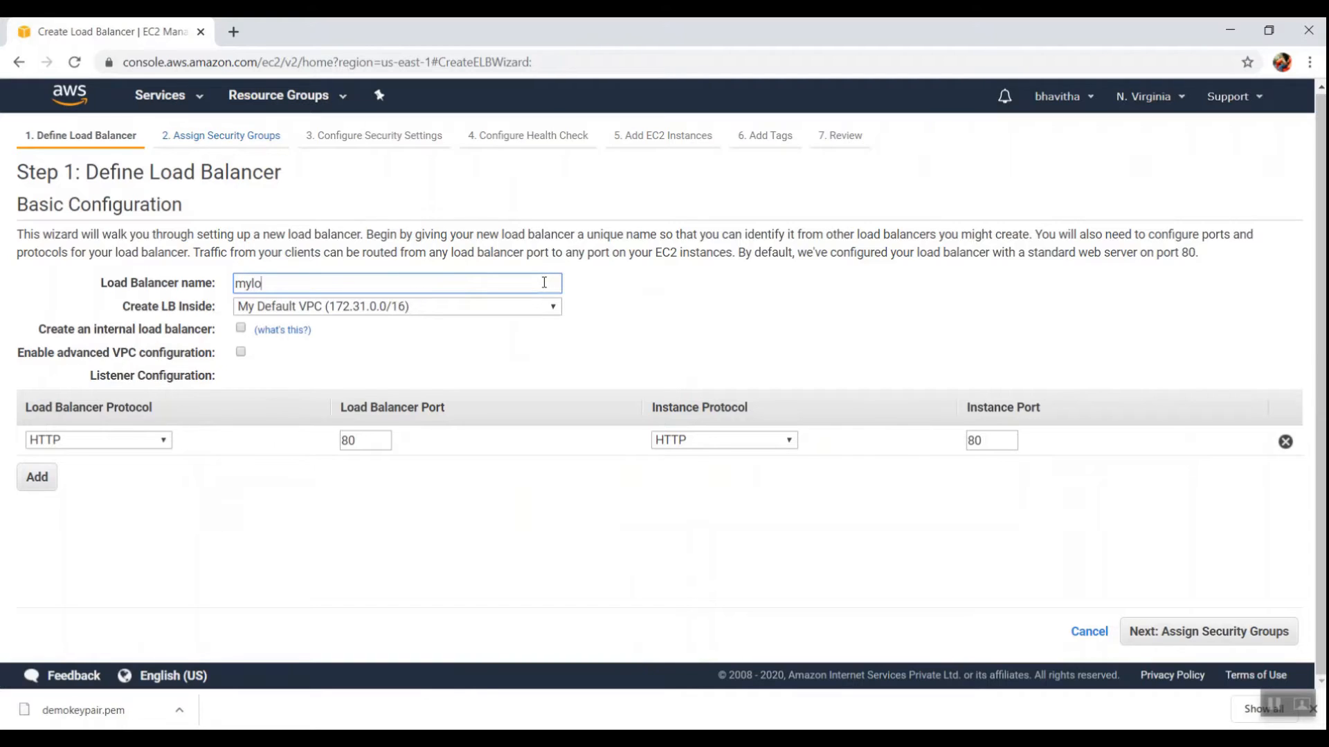
text(adbalancer)
click(1236, 631)
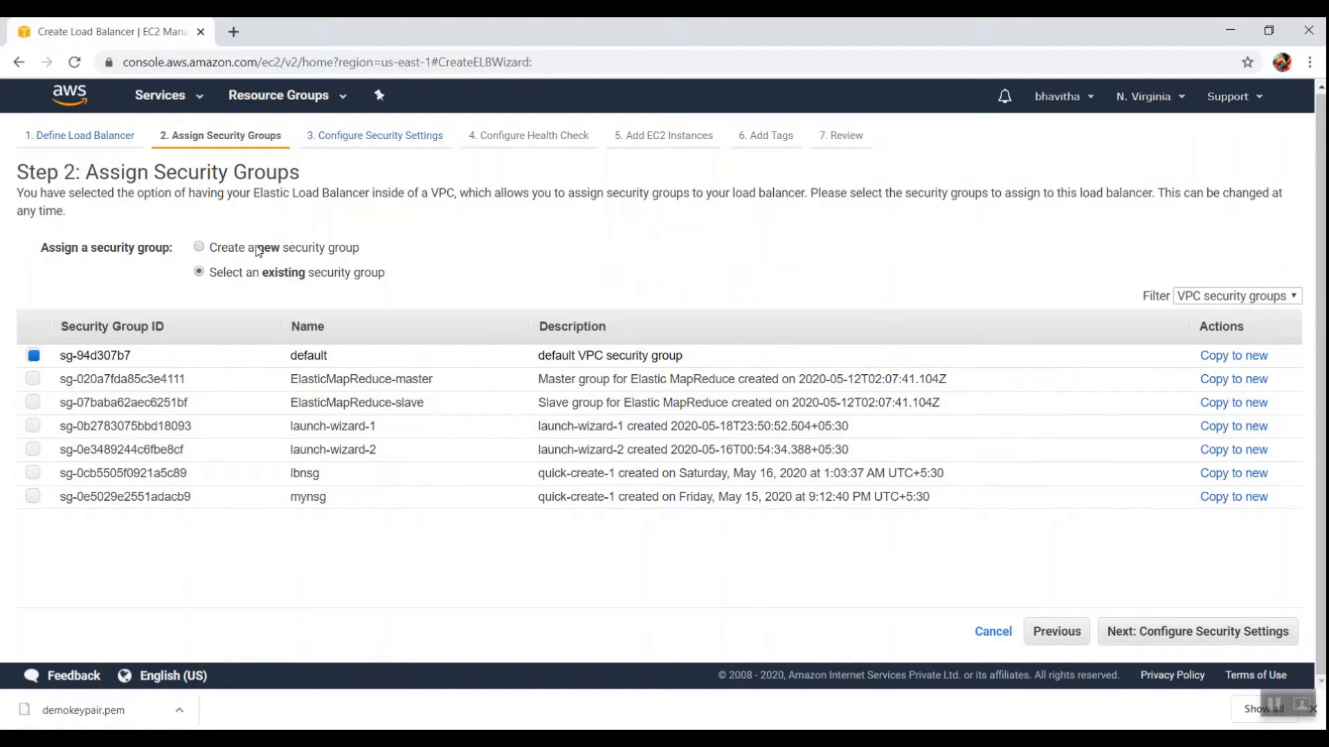
Choose to create a new security group for the load balancer and name it mynsg.
click(259, 249)
click(303, 302)
key(BackSpace)
key(BackSpace)
key(BackSpace)
key(BackSpace)
key(BackSpace)
key(BackSpace)
key(BackSpace)
key(BackSpace)
key(BackSpace)
key(BackSpace)
key(BackSpace)
key(BackSpace)
key(BackSpace)
key(BackSpace)
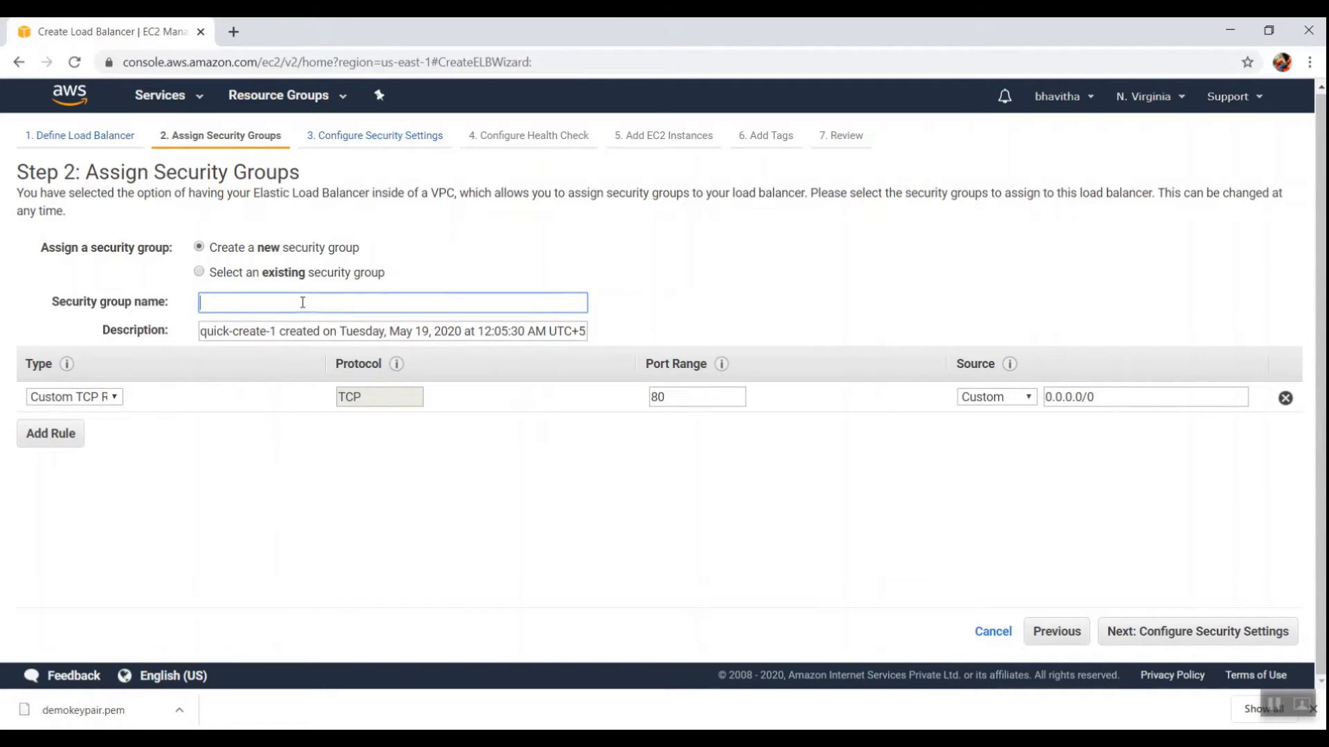
text(mynsg)
Add an All traffic rule with source Anywhere to the new security group, and try to continue to Configure Security Settings.
click(70, 438)
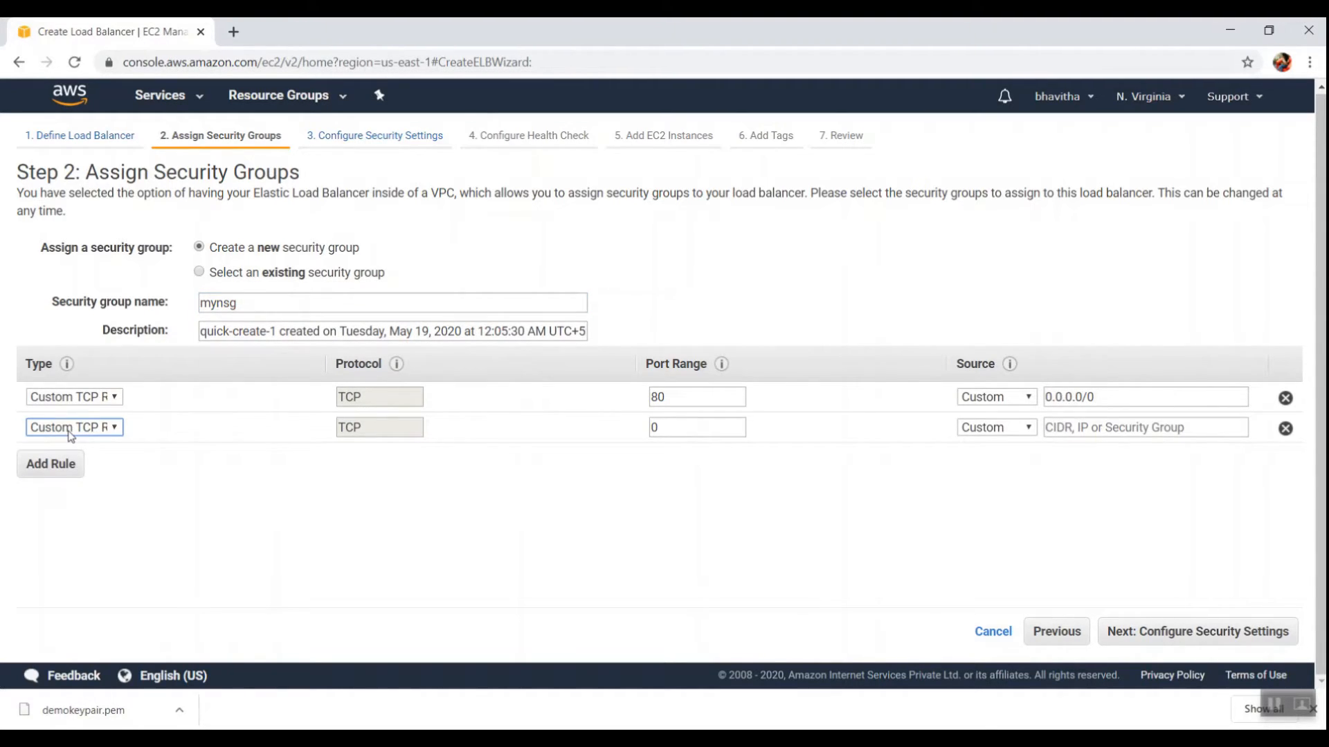
click(114, 428)
click(96, 240)
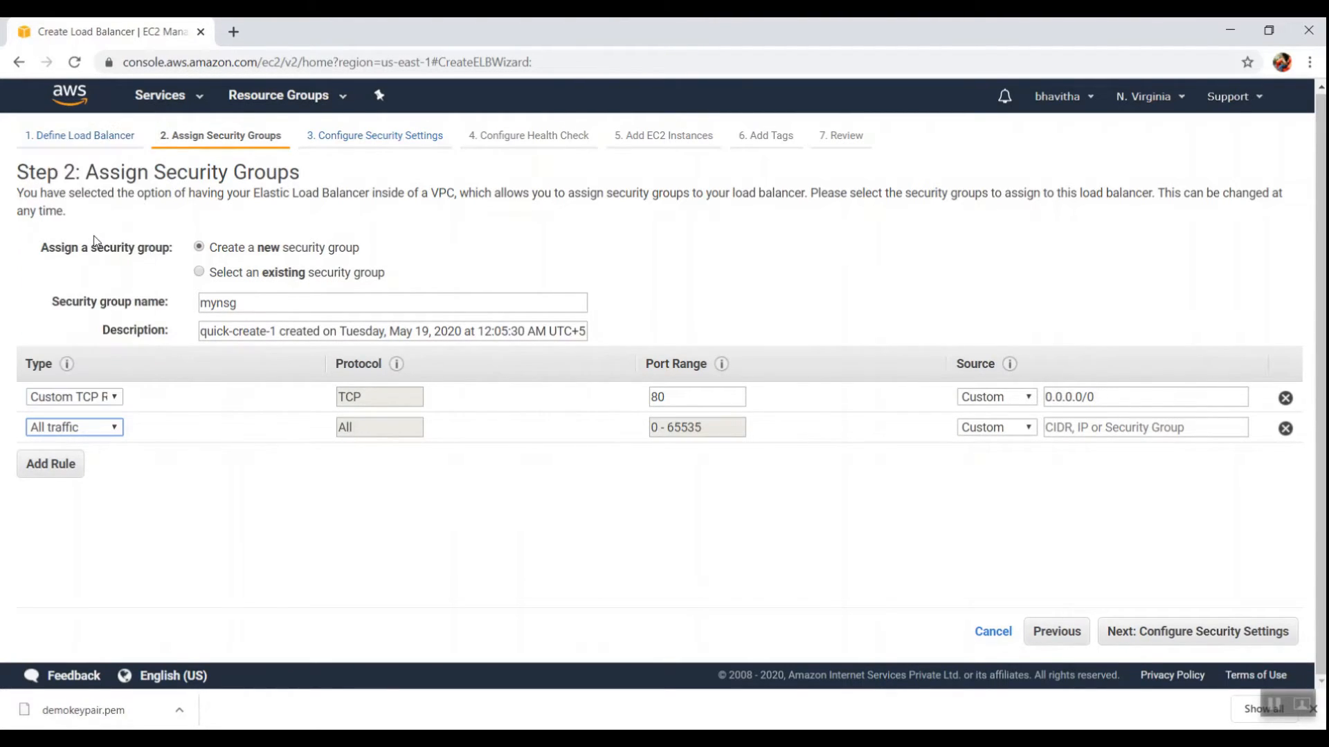
click(1029, 429)
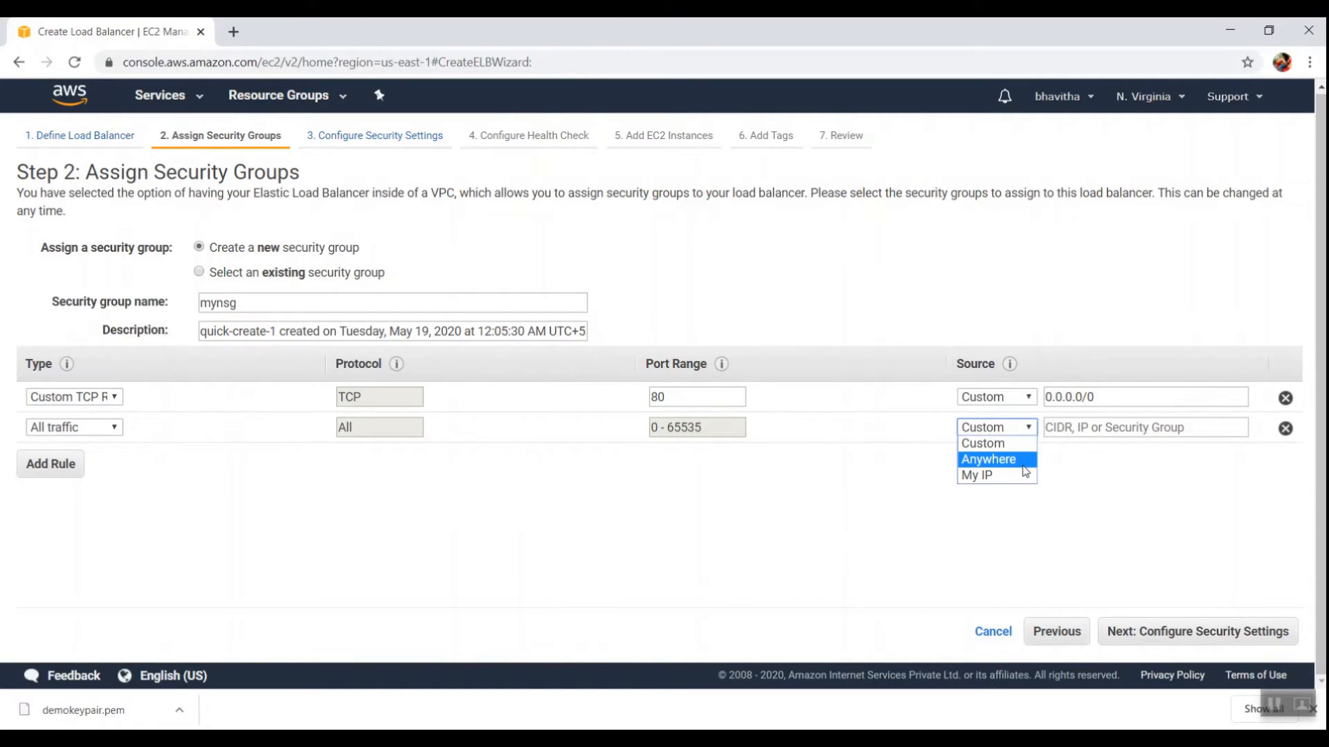
click(1024, 462)
click(1159, 632)
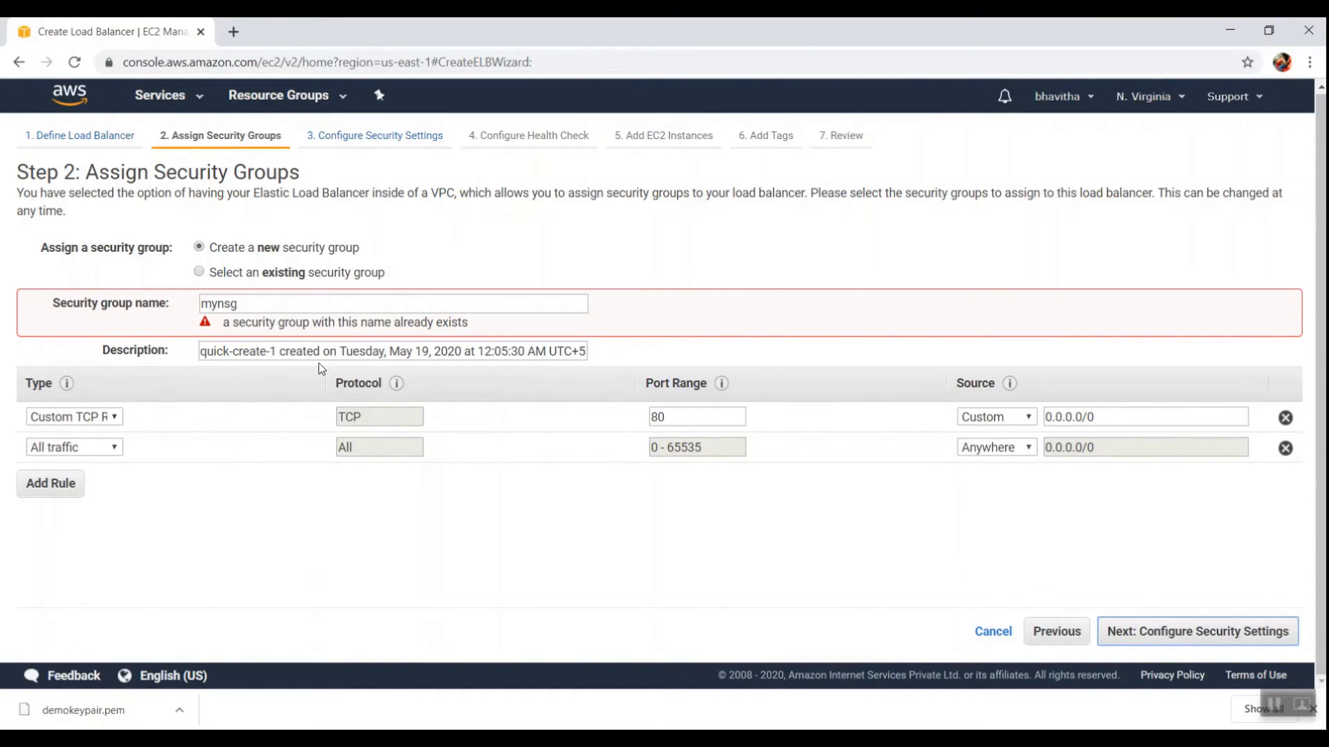
Rename the new security group mynsg1, and continue with the default security and health check settings to Add EC2 Instances.
click(295, 302)
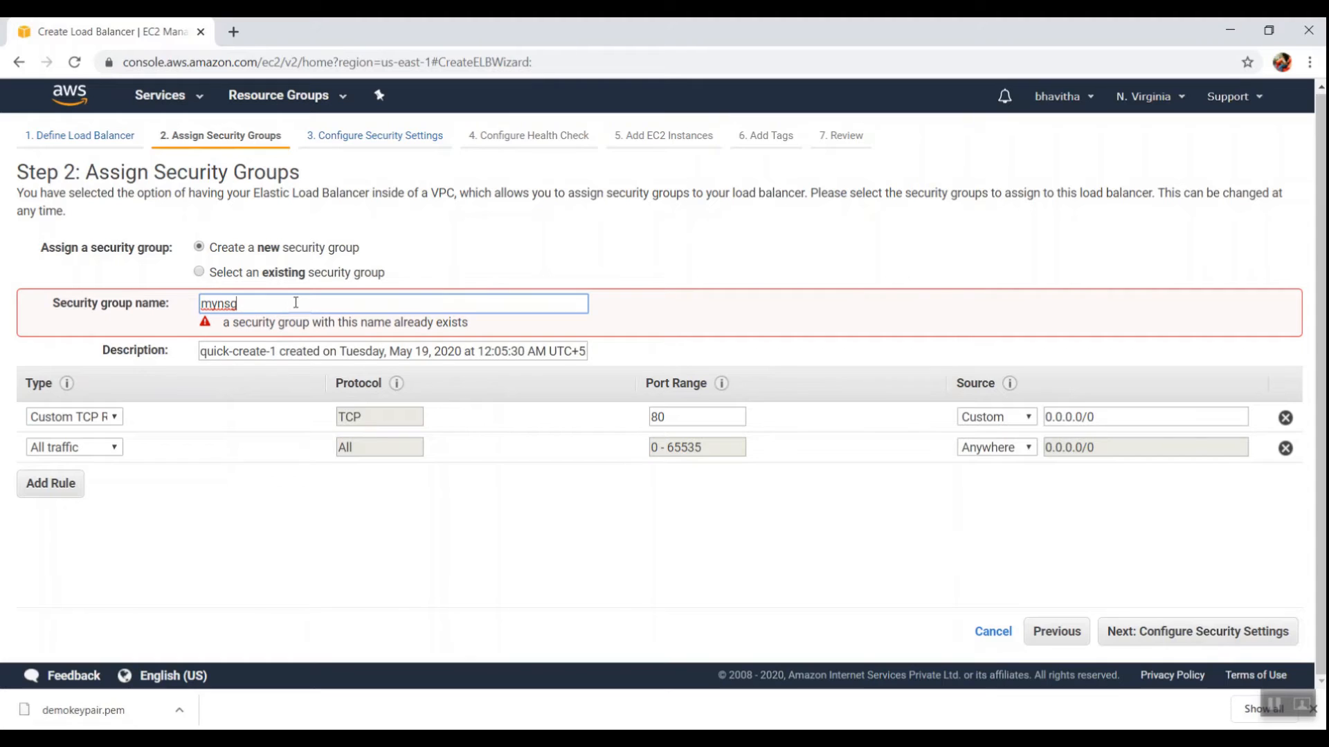
text(1)
click(1178, 631)
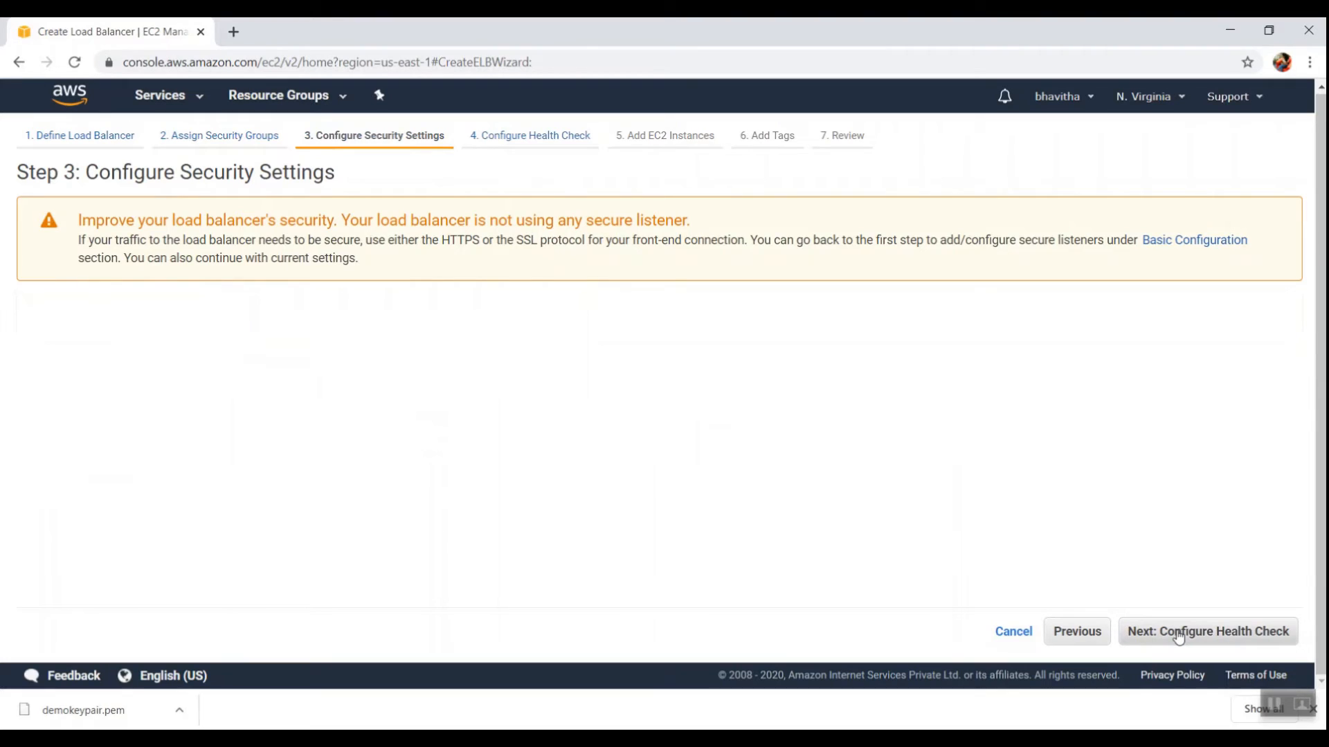
click(1178, 632)
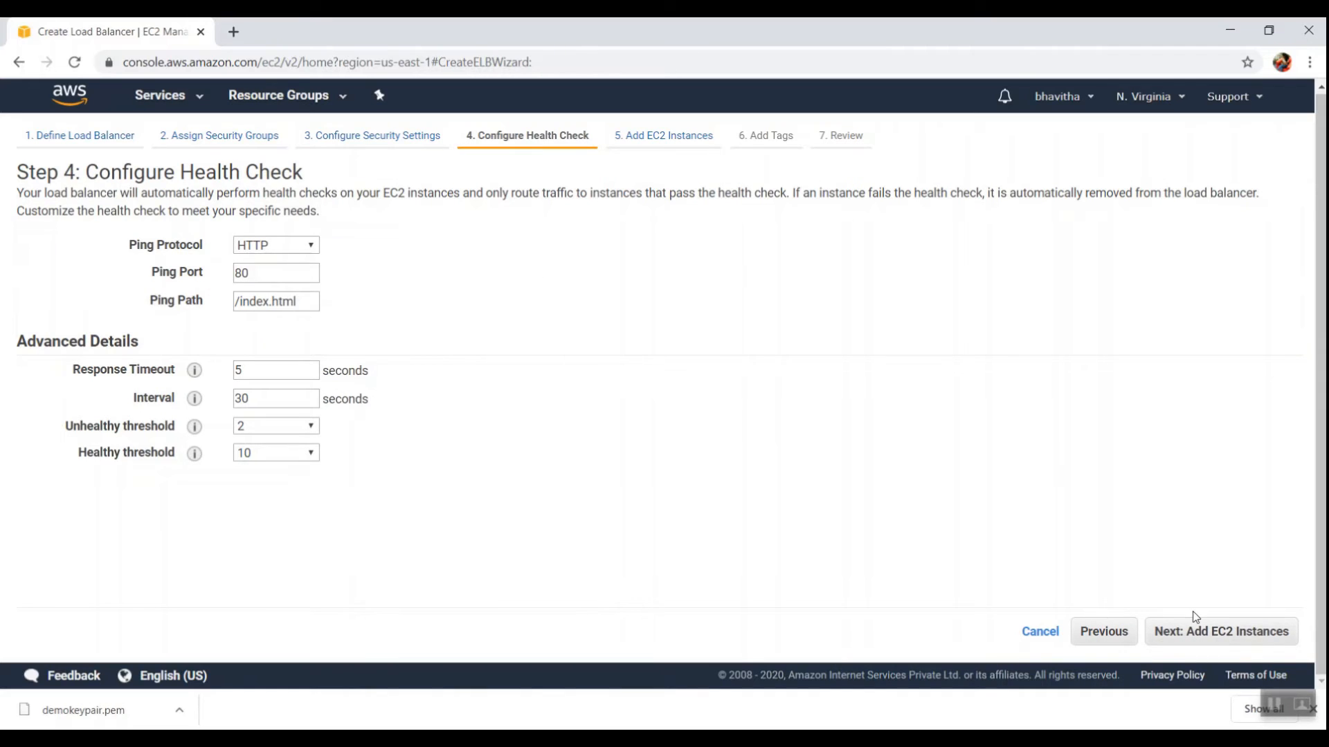
click(1196, 640)
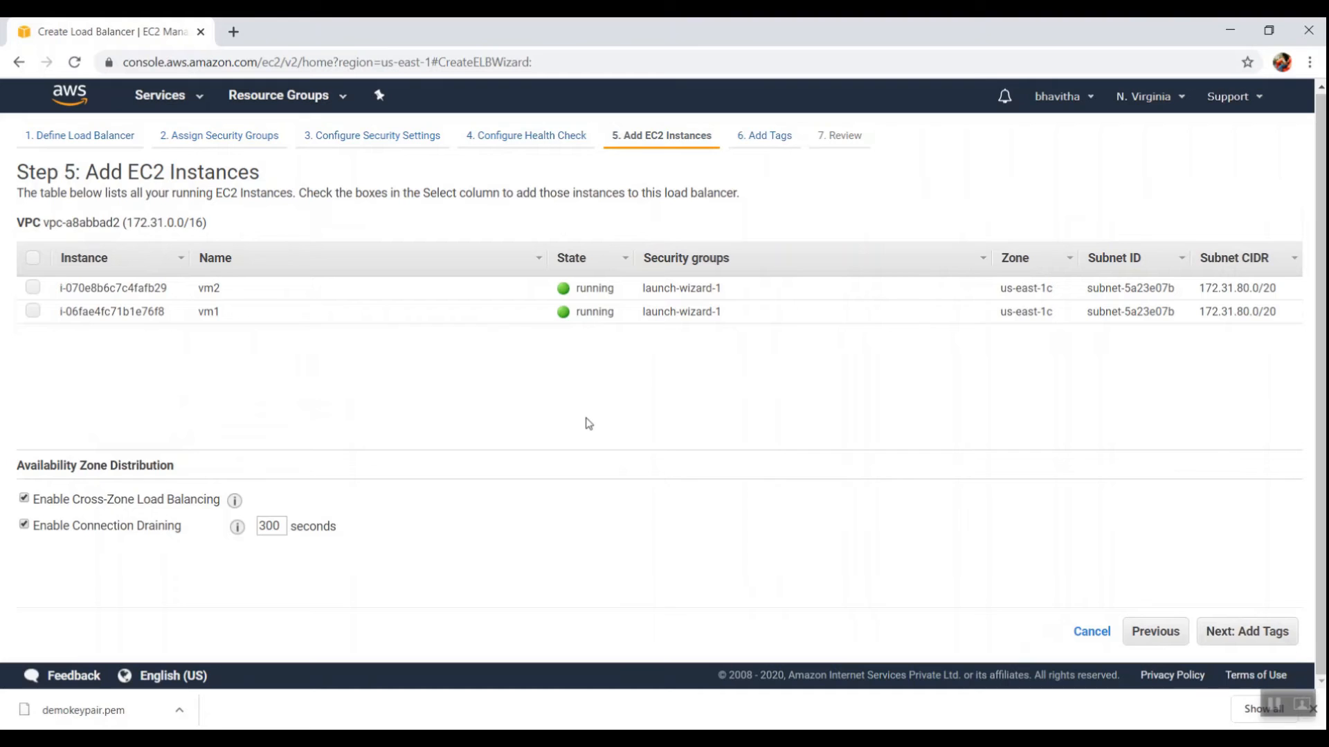
Add the instances vm1 and vm2 to the load balancer and continue to Add Tags.
click(33, 313)
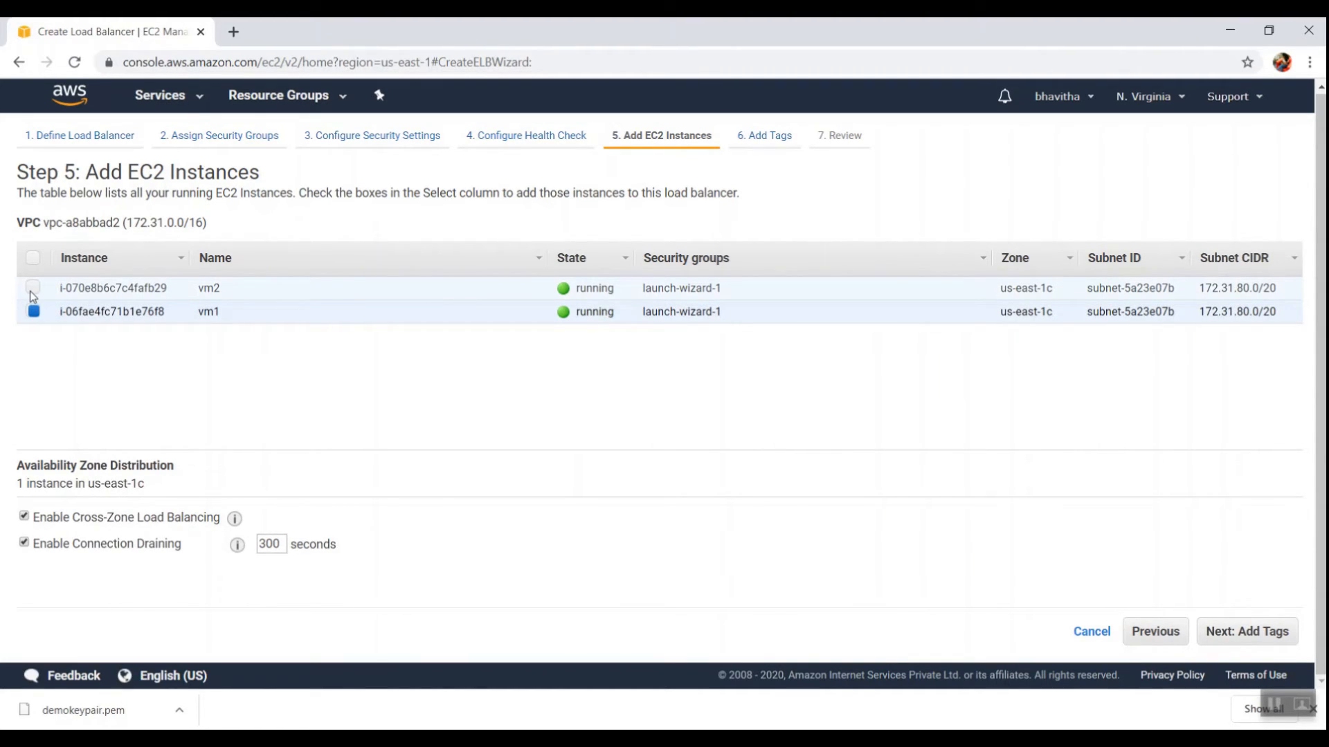
click(32, 290)
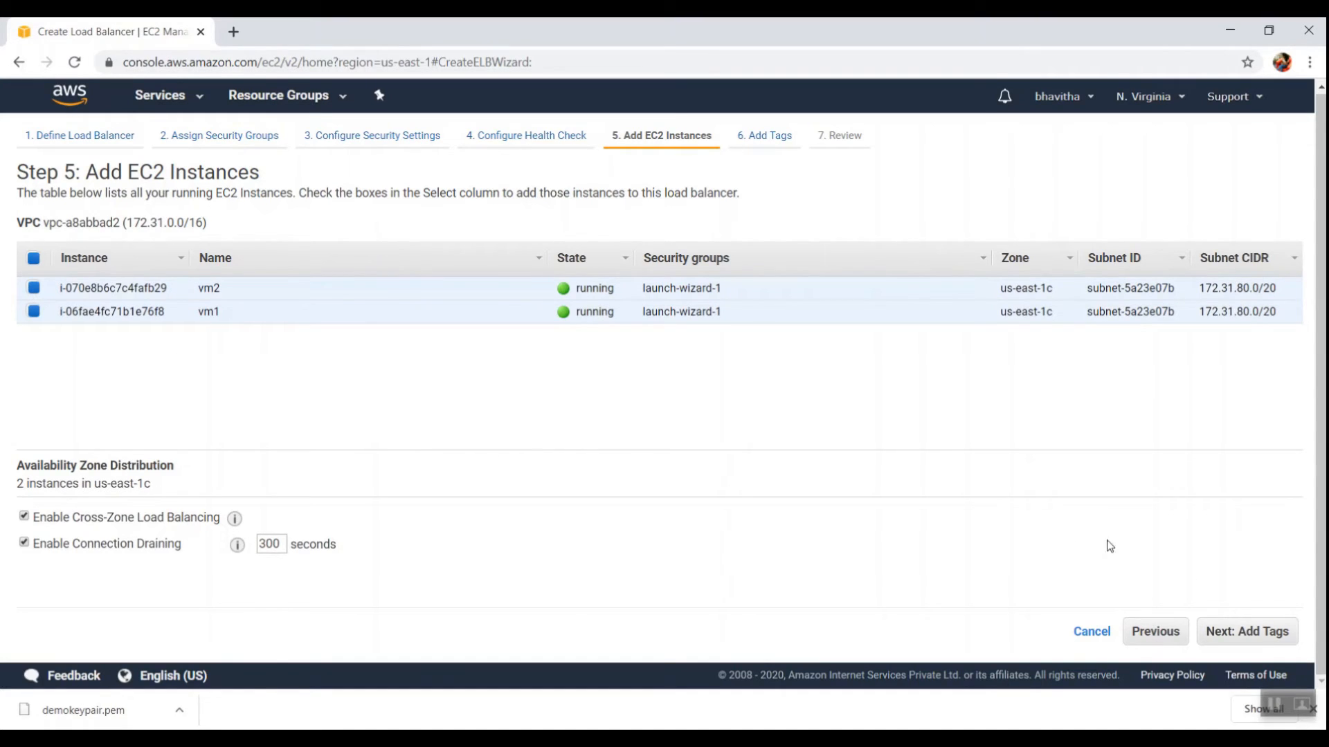
click(1236, 632)
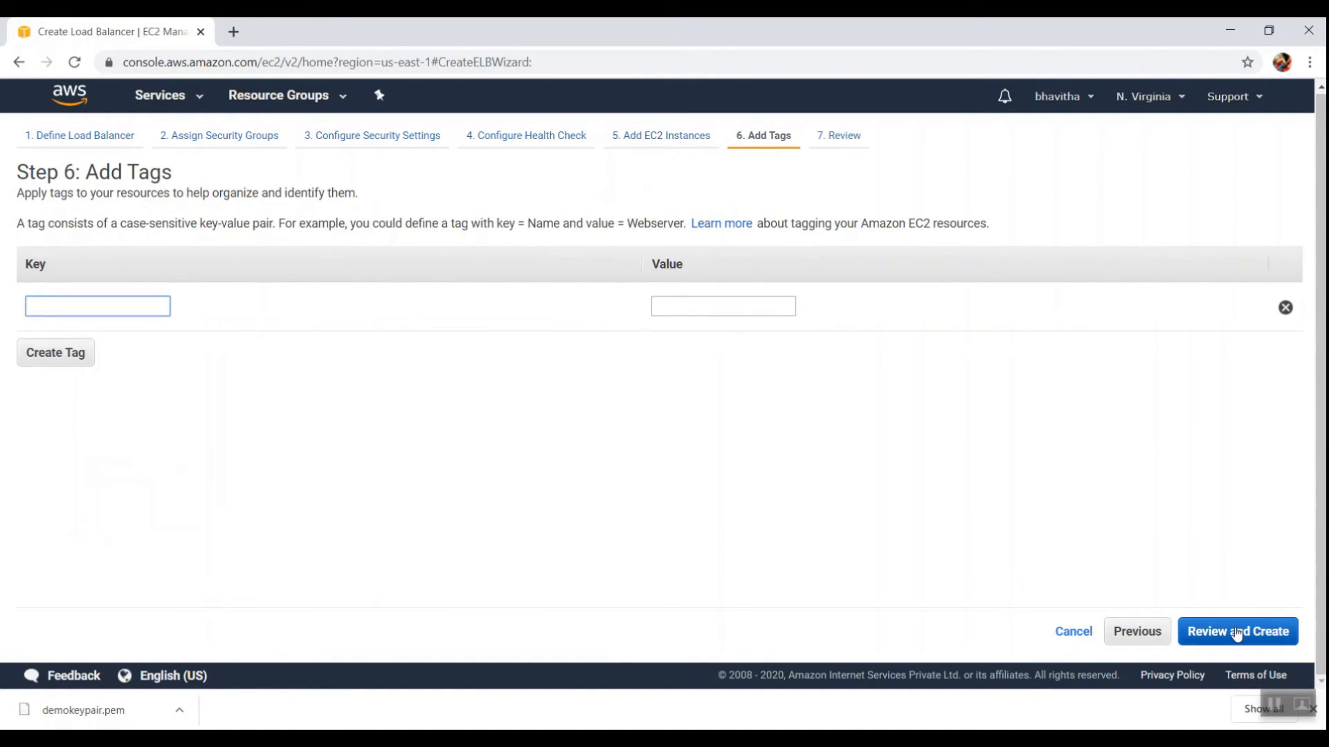
Review the load balancer without adding tags, create it, and return to the load balancer list.
click(1236, 632)
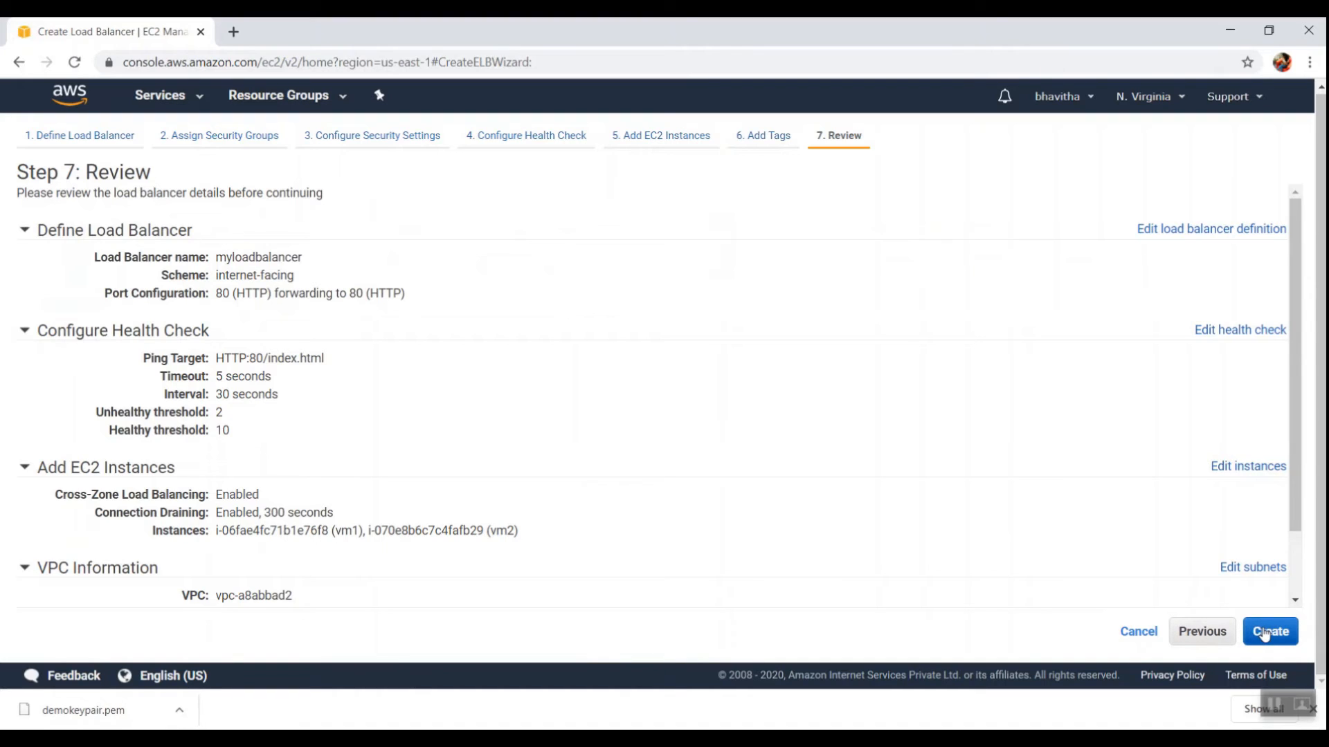
click(1264, 635)
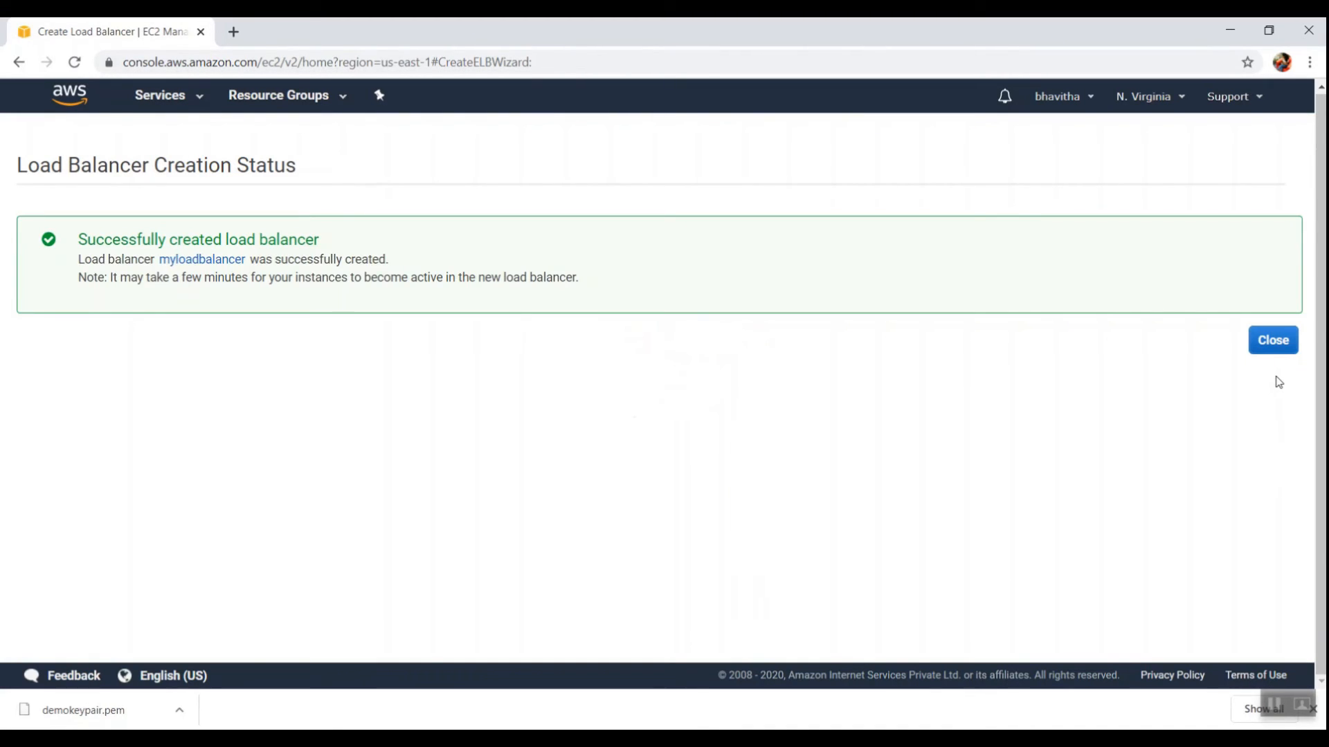
click(1274, 346)
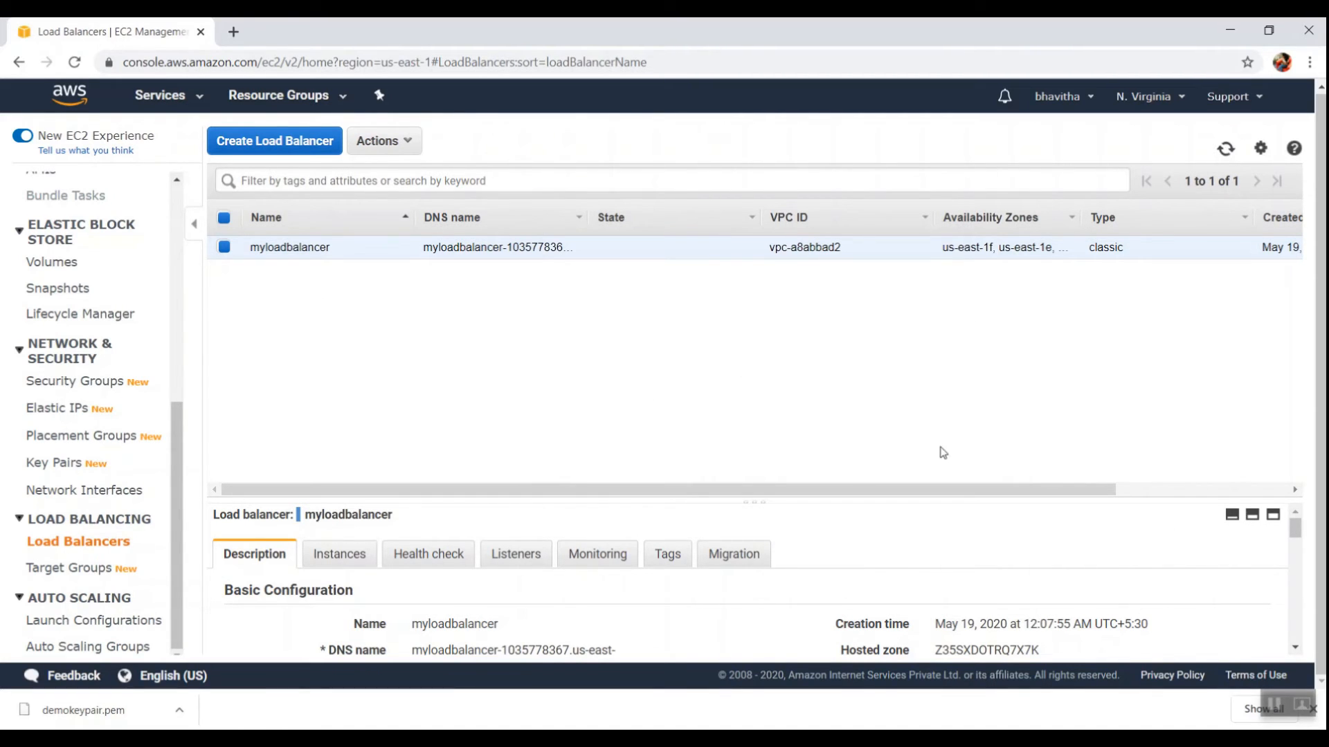
Copy the DNS name of myloadbalancer from its description and open it in a new browser tab.
scroll(915, 636, down, 2)
drag(534, 553, 413, 535)
key(ctrl+c)
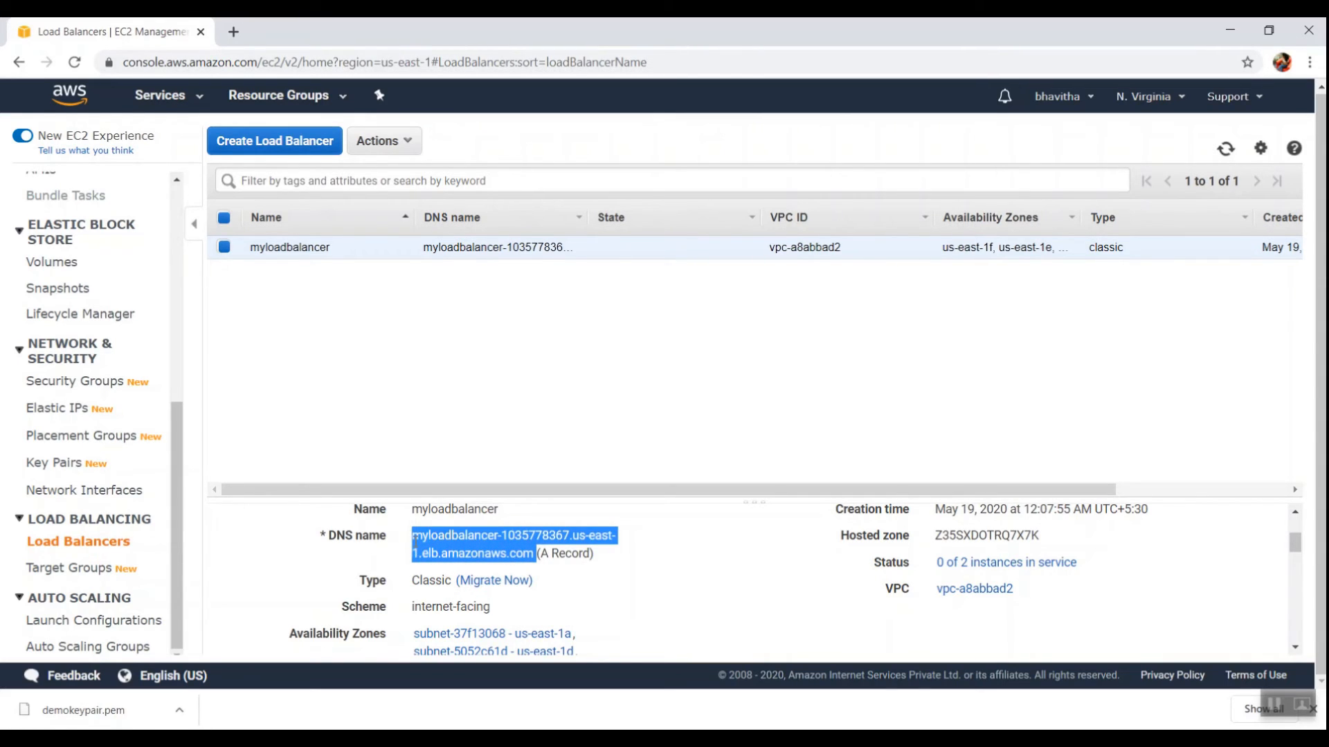
click(233, 32)
key(ctrl+v)
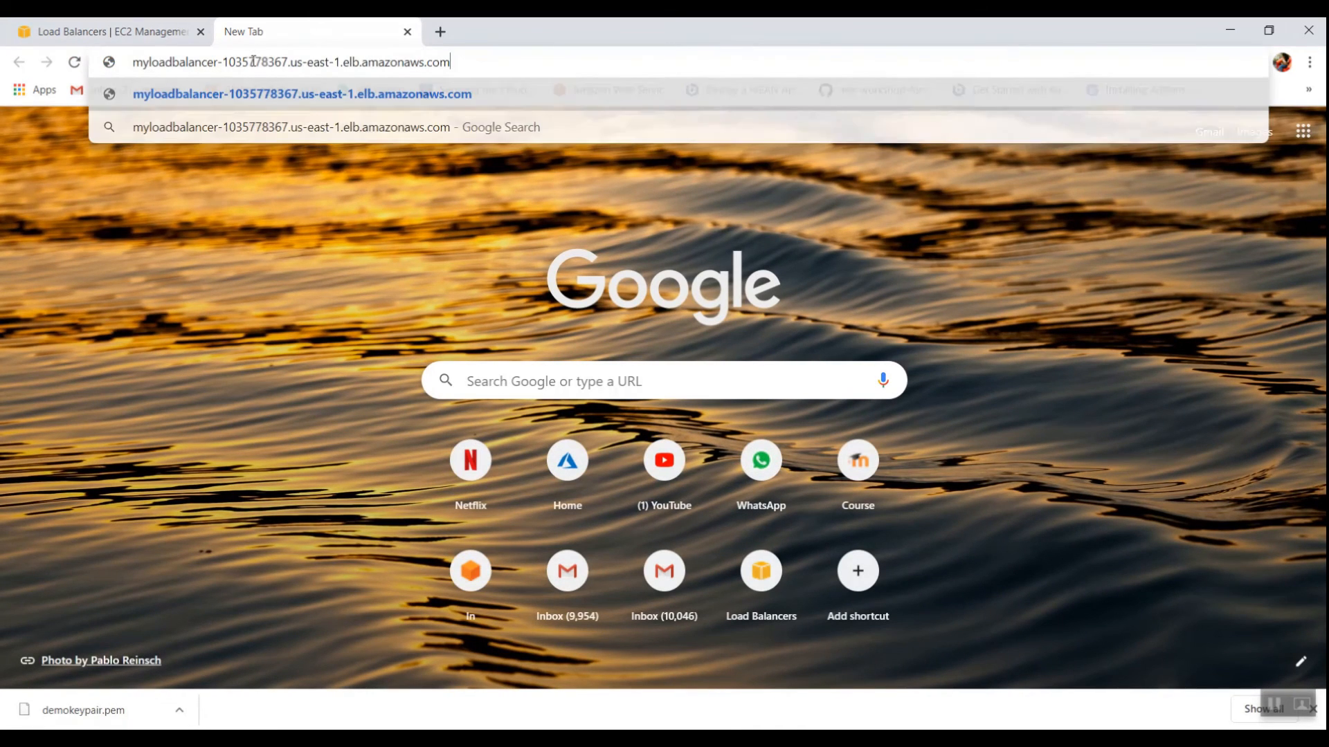
key(Return)
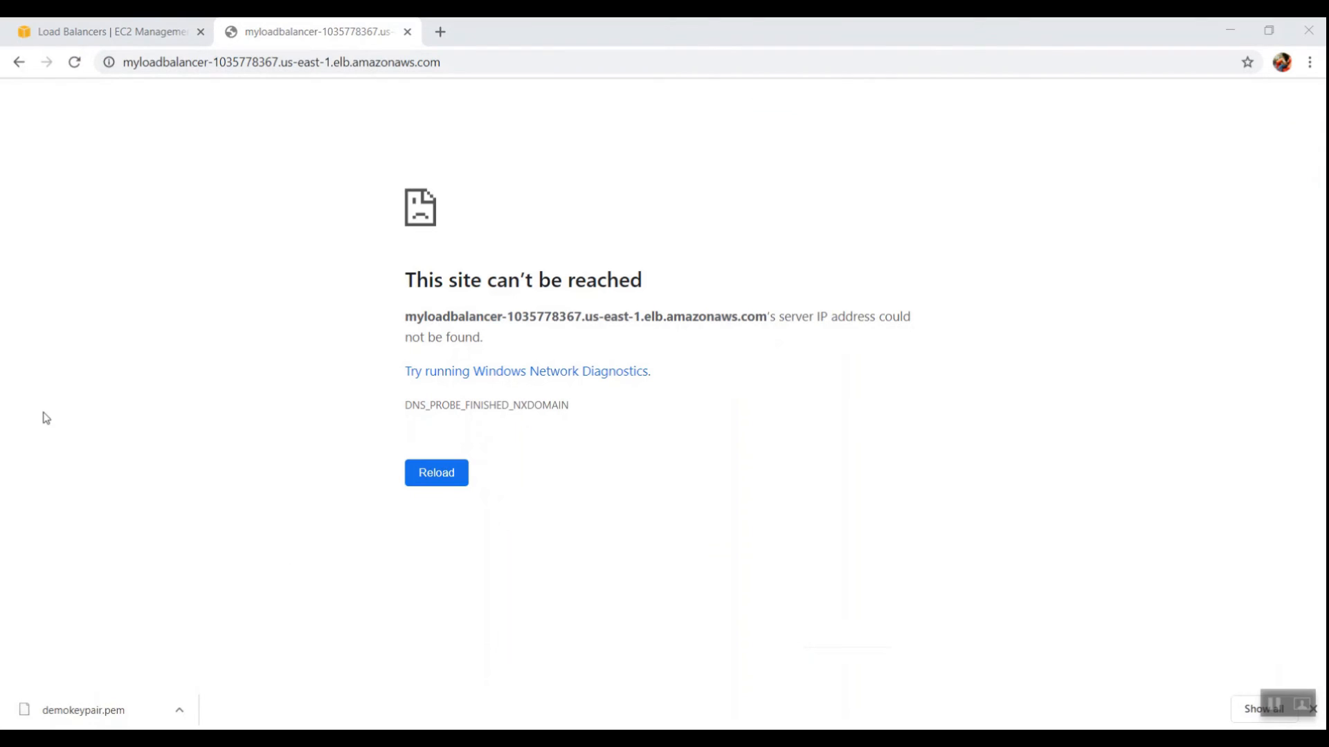
Return to the EC2 console and examine the service status of vm1 and vm2 in myloadbalancer's instance list.
click(110, 32)
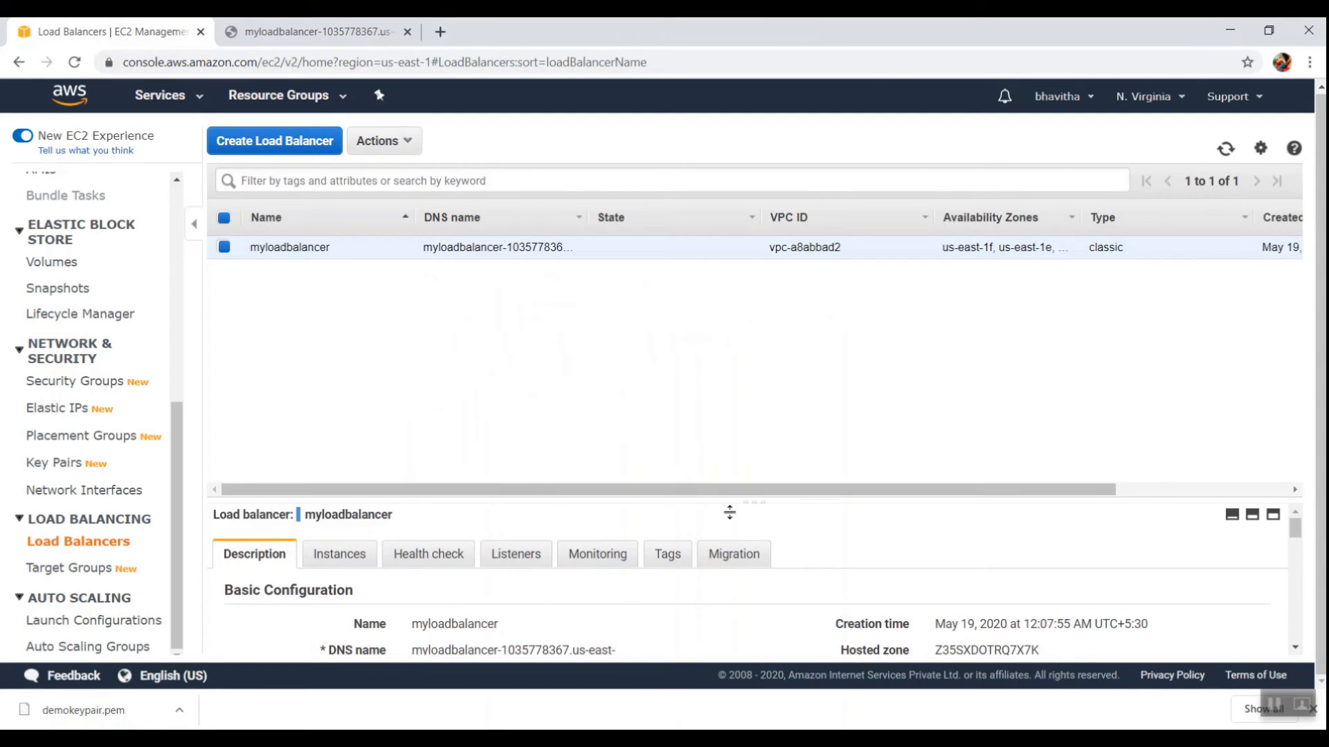
scroll(817, 640, down, 2)
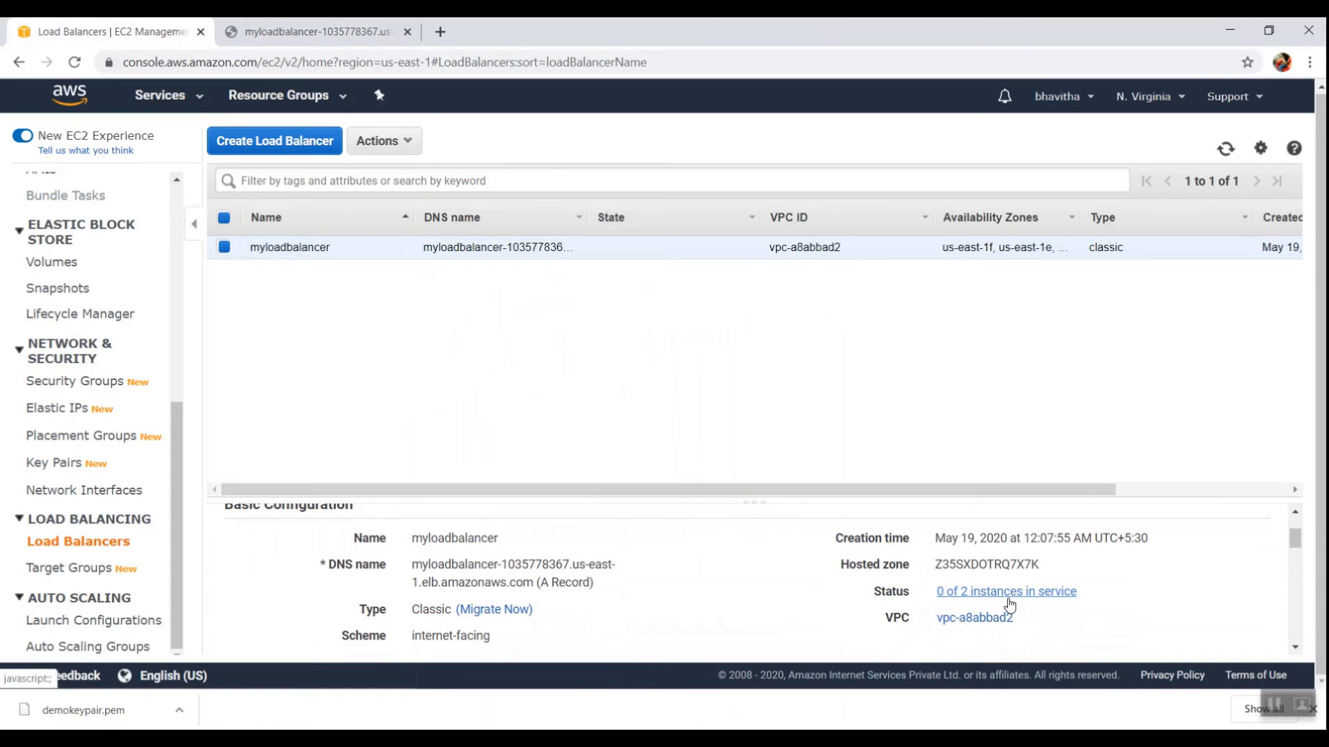
click(1011, 606)
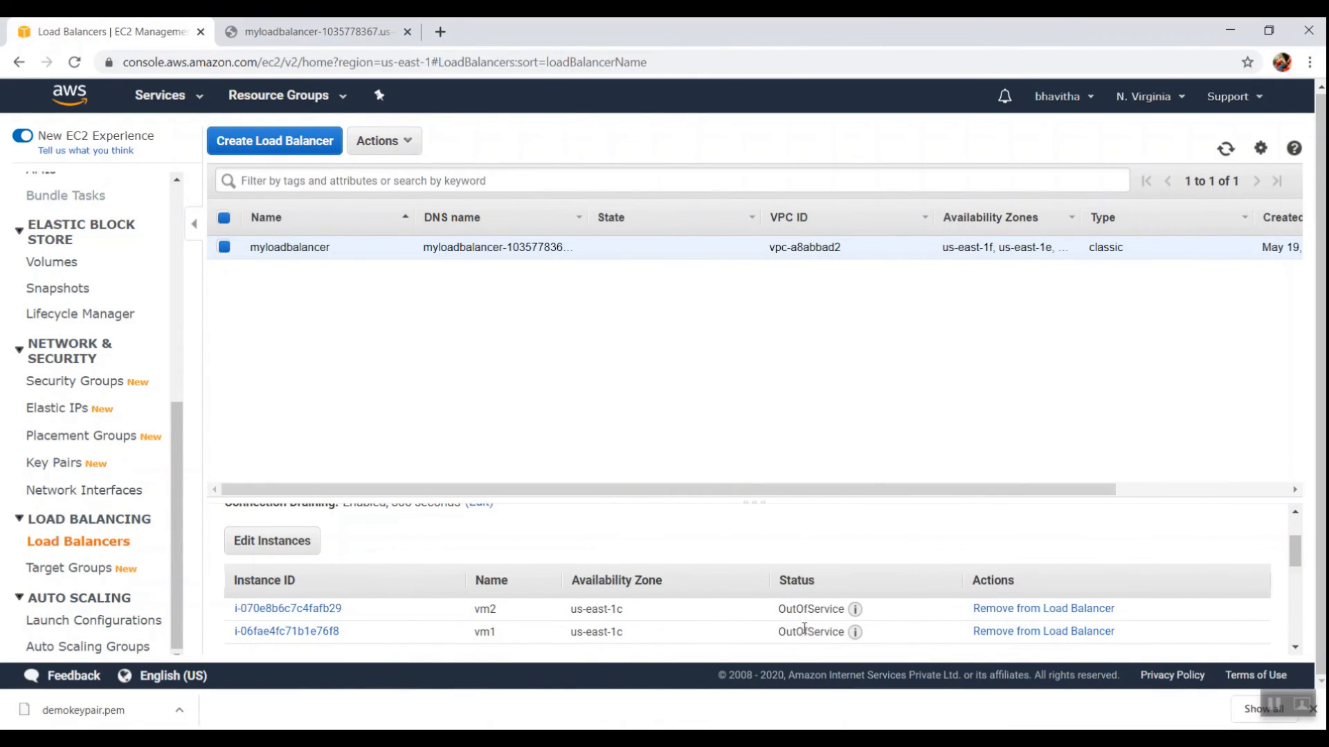
mouse_move(855, 615)
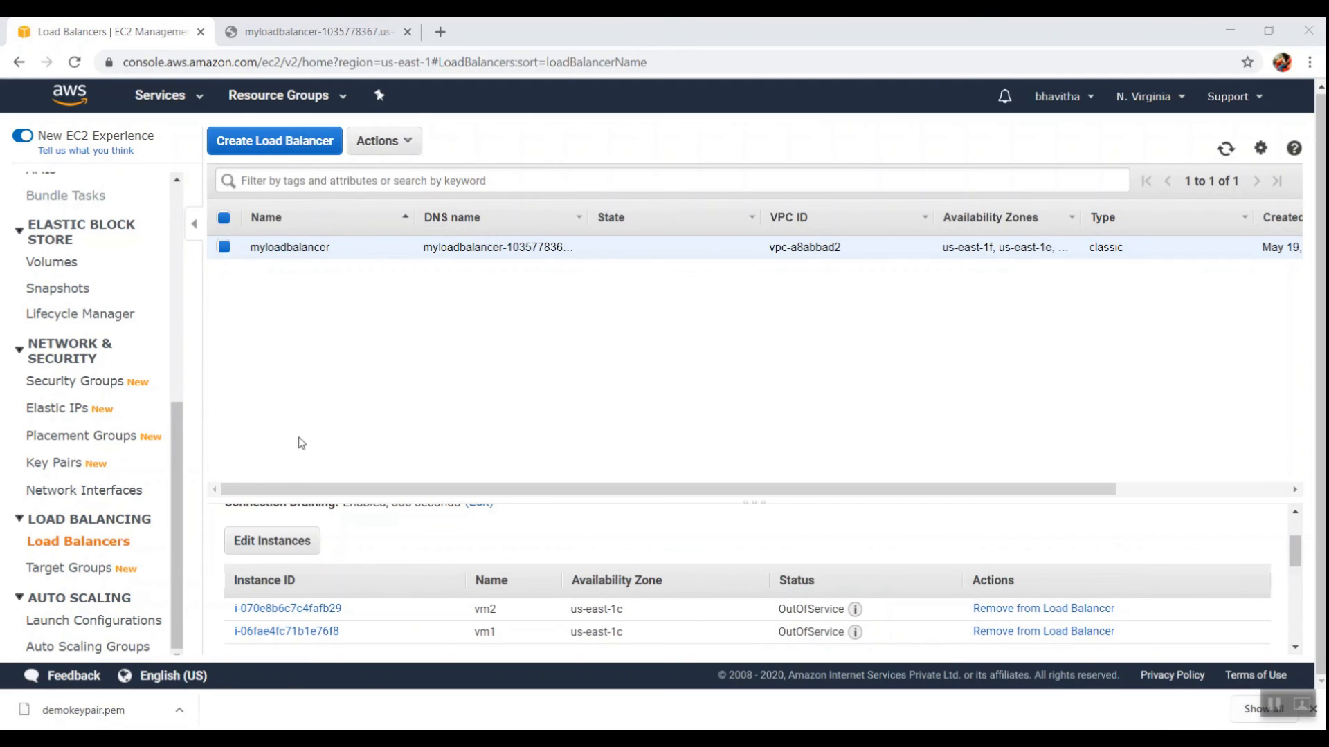
Refresh the Load Balancers page to recheck the instance status, and reload the site at the load balancer's DNS name.
click(76, 66)
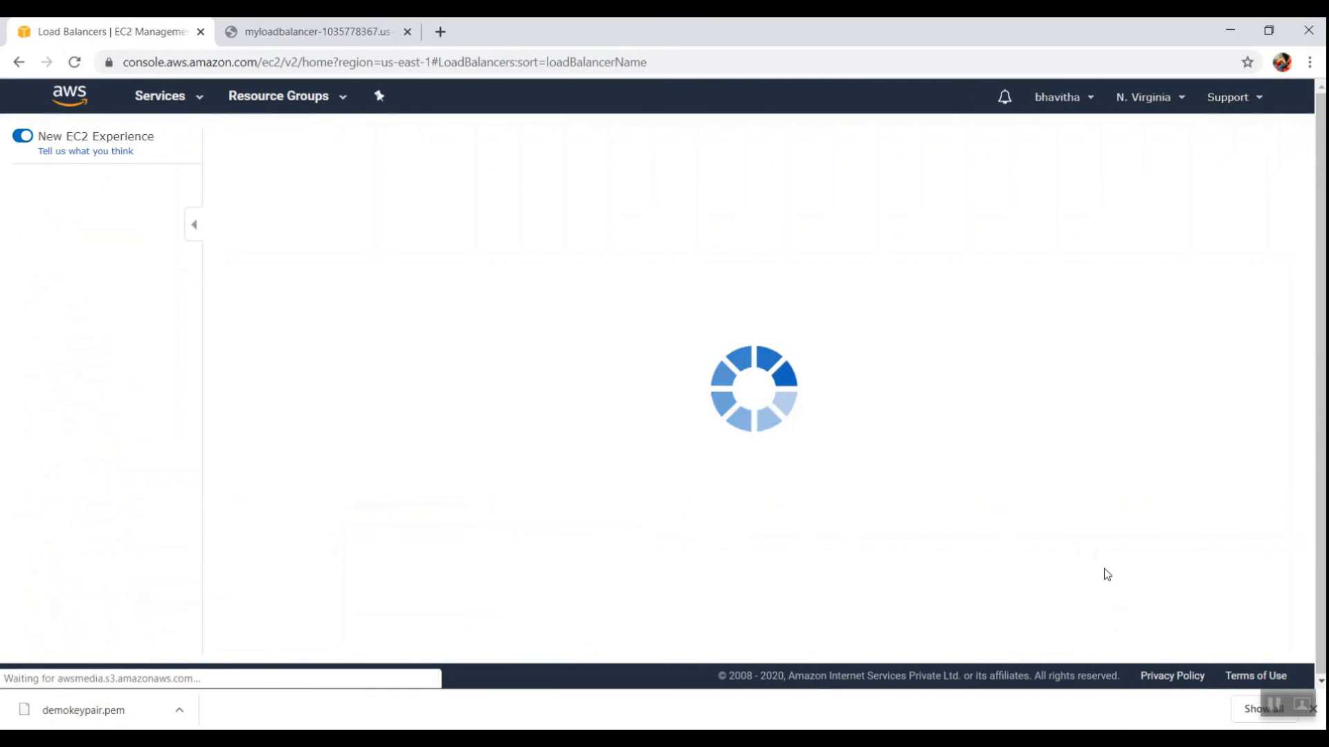
scroll(1149, 602, down, 3)
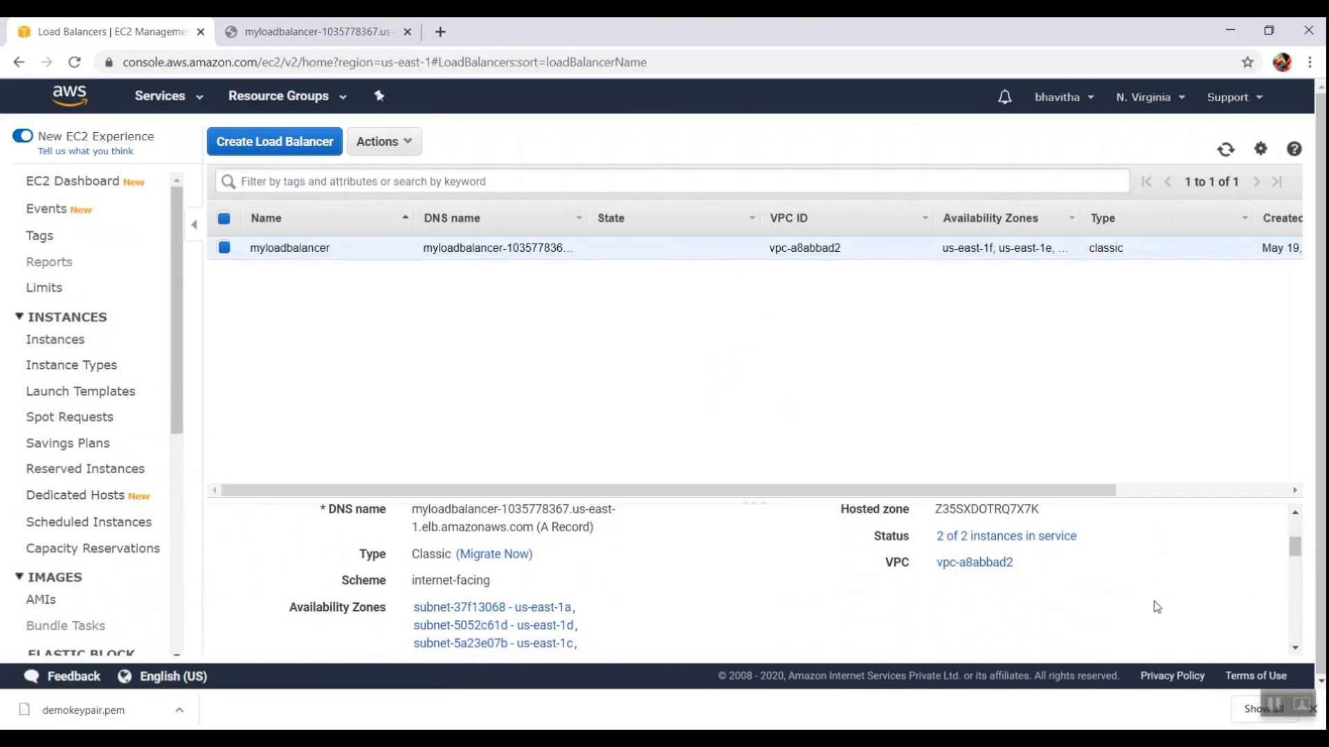
scroll(1154, 605, up, 2)
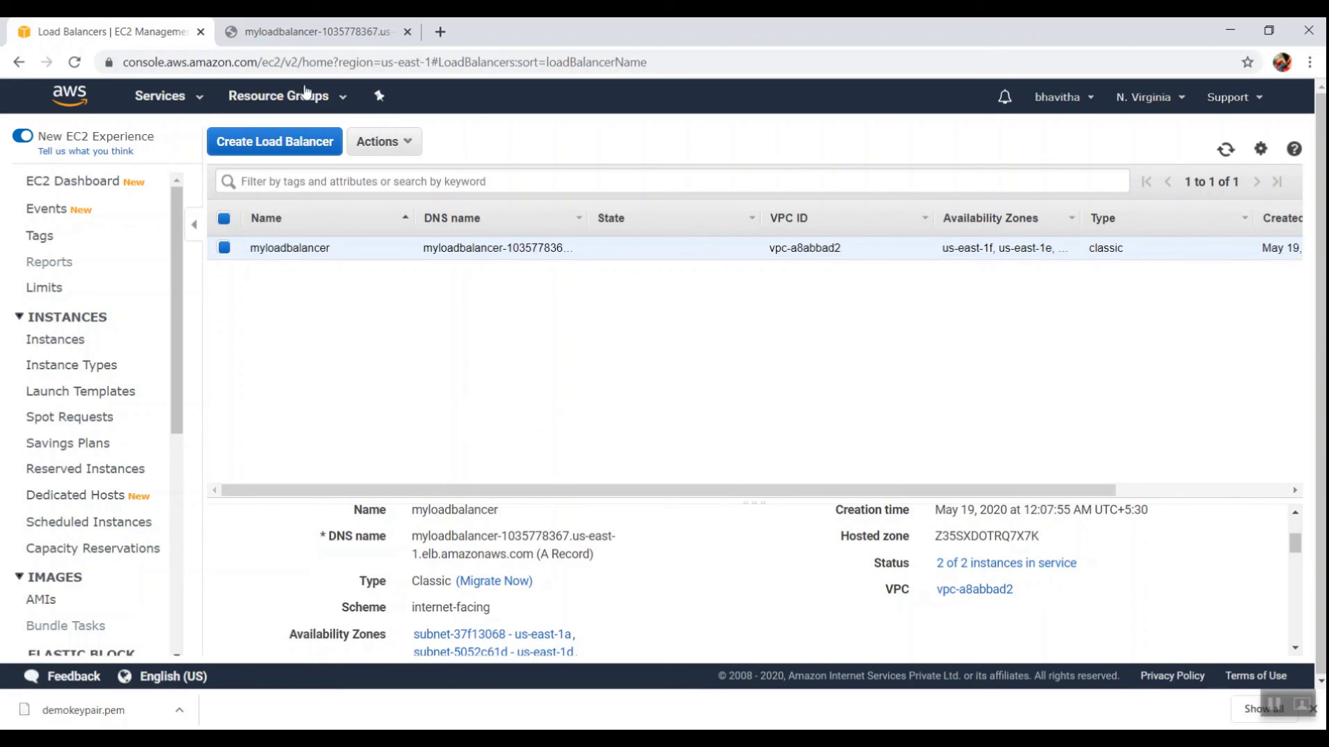
click(304, 32)
click(75, 63)
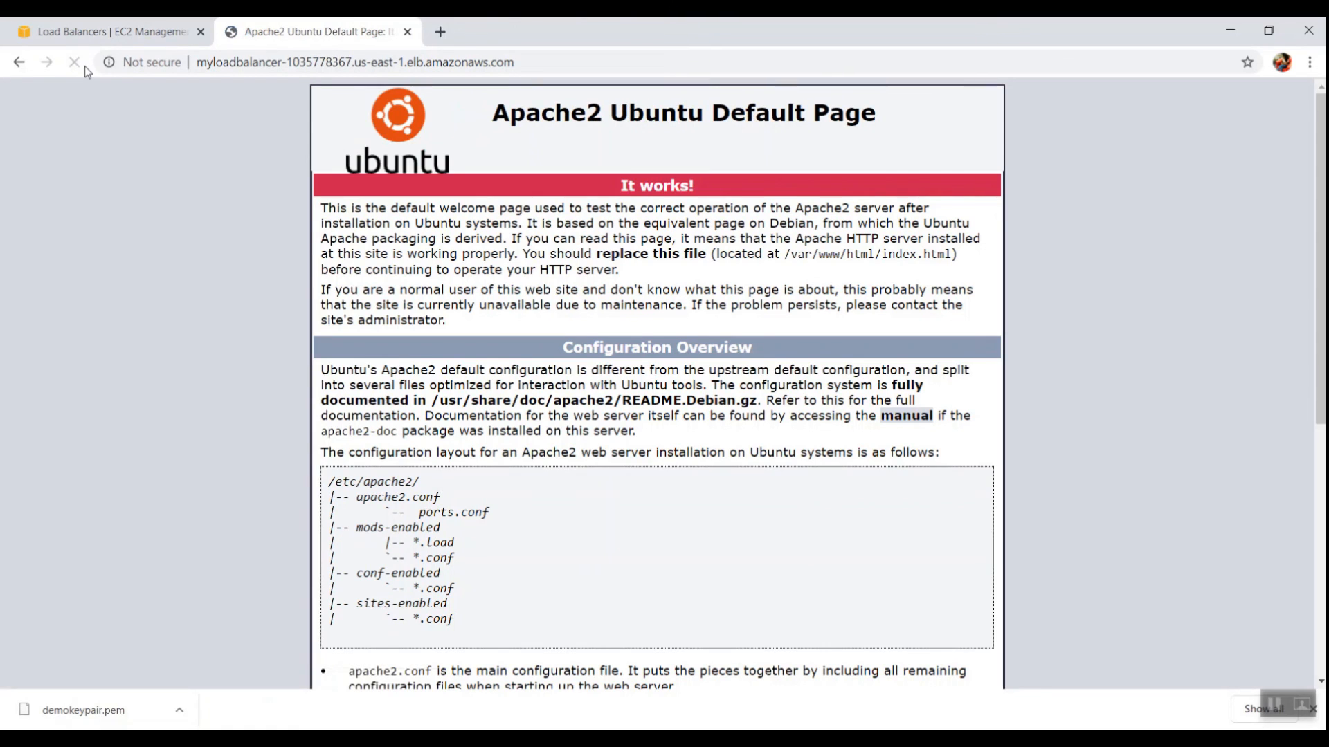